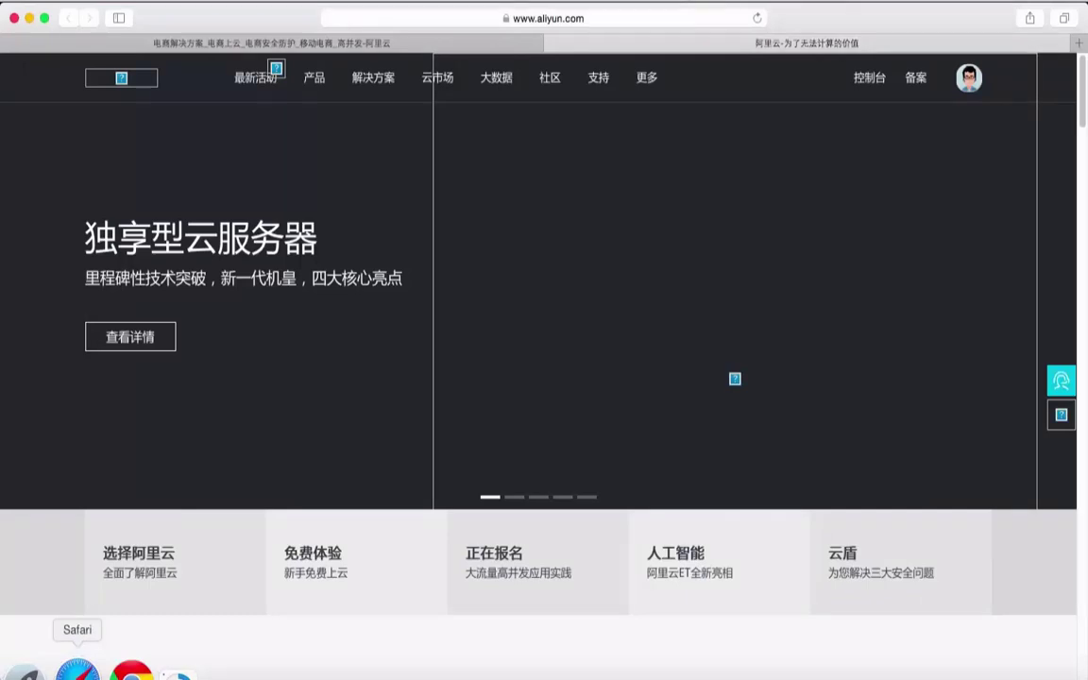
Reload the Alibaba Cloud home page and open the management console (控制台)
click(758, 17)
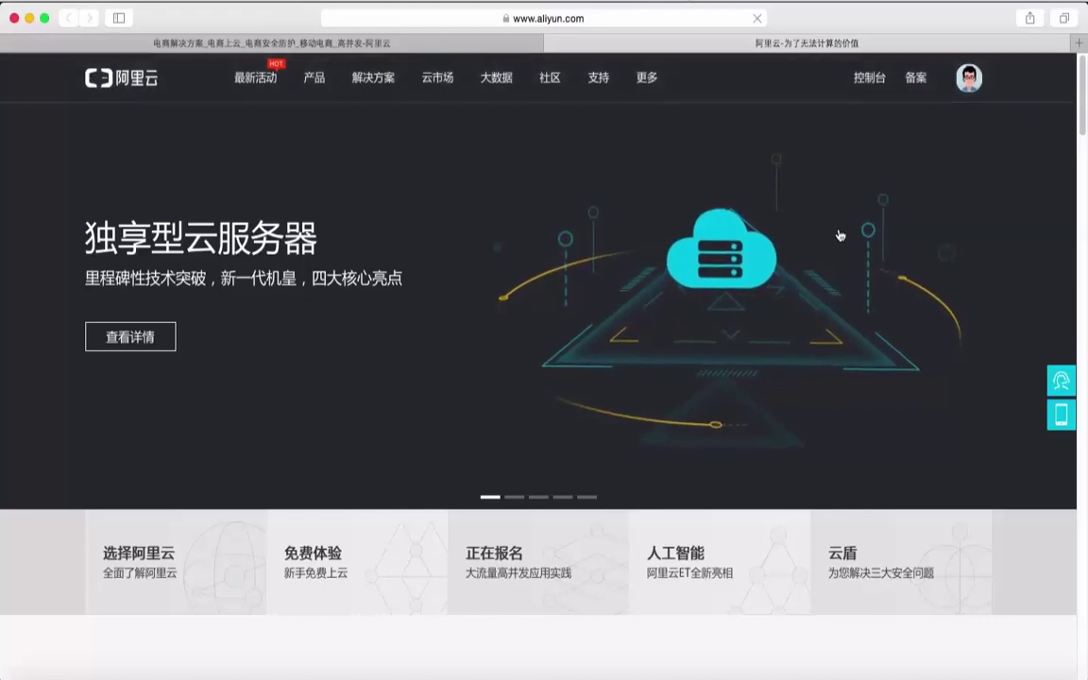
click(869, 80)
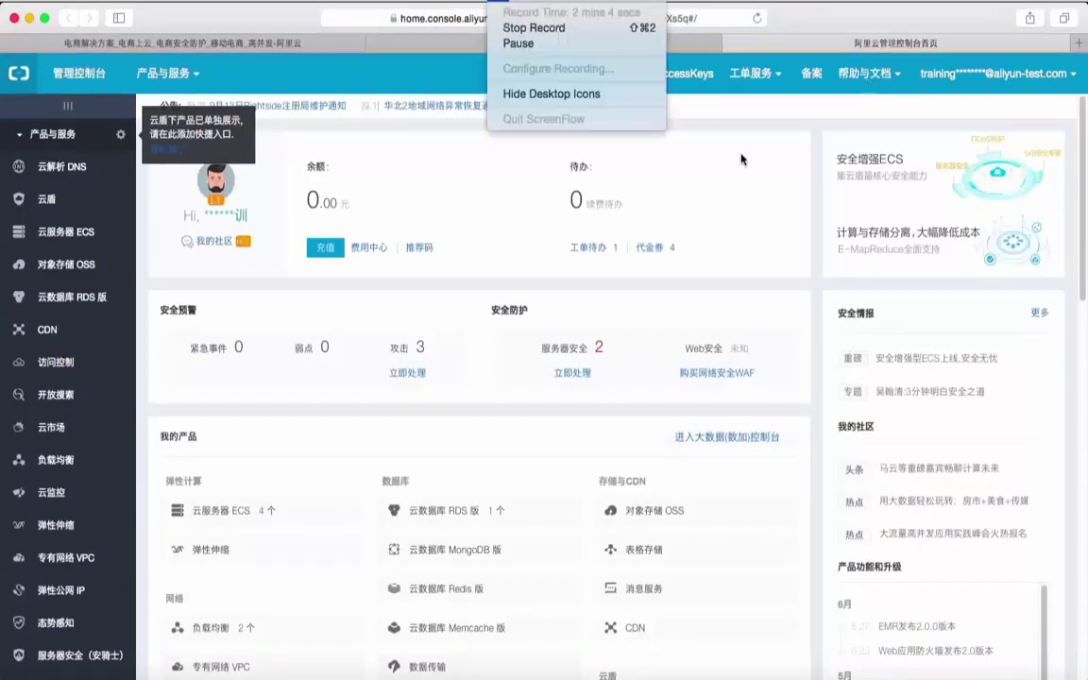
scroll(451, 401, down, 5)
scroll(451, 401, up, 5)
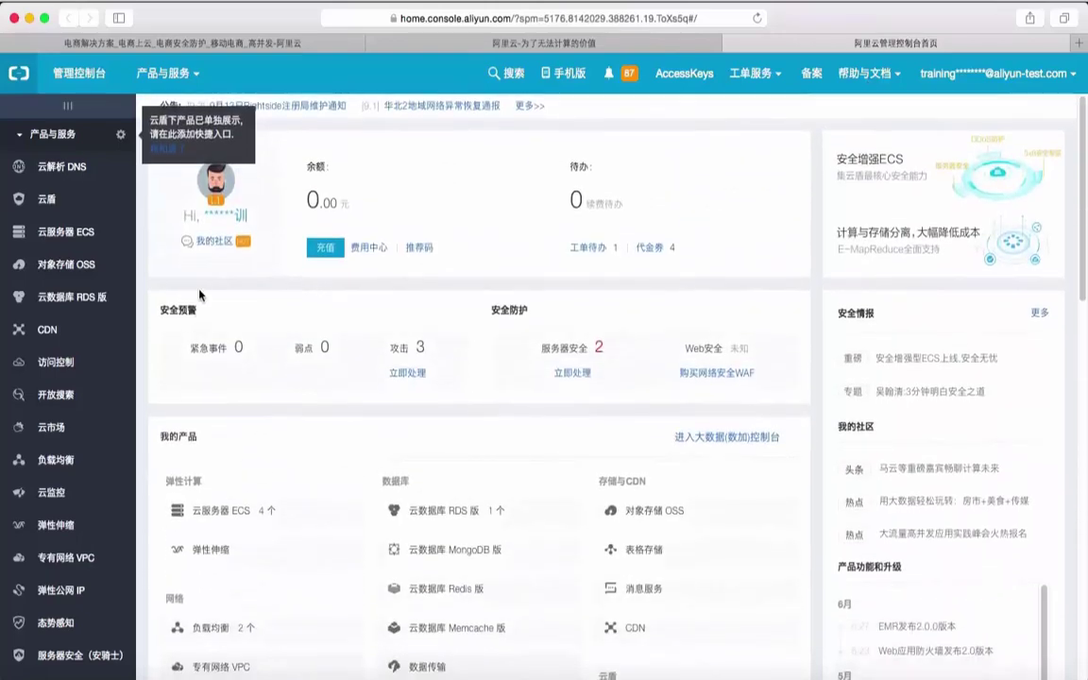
Remove 绿网, 数据风控, CA证书服务, 视频直播, 视频点播 and 企业邮箱 from the selected 产品与服务 shortcuts
click(120, 140)
scroll(357, 473, down, 5)
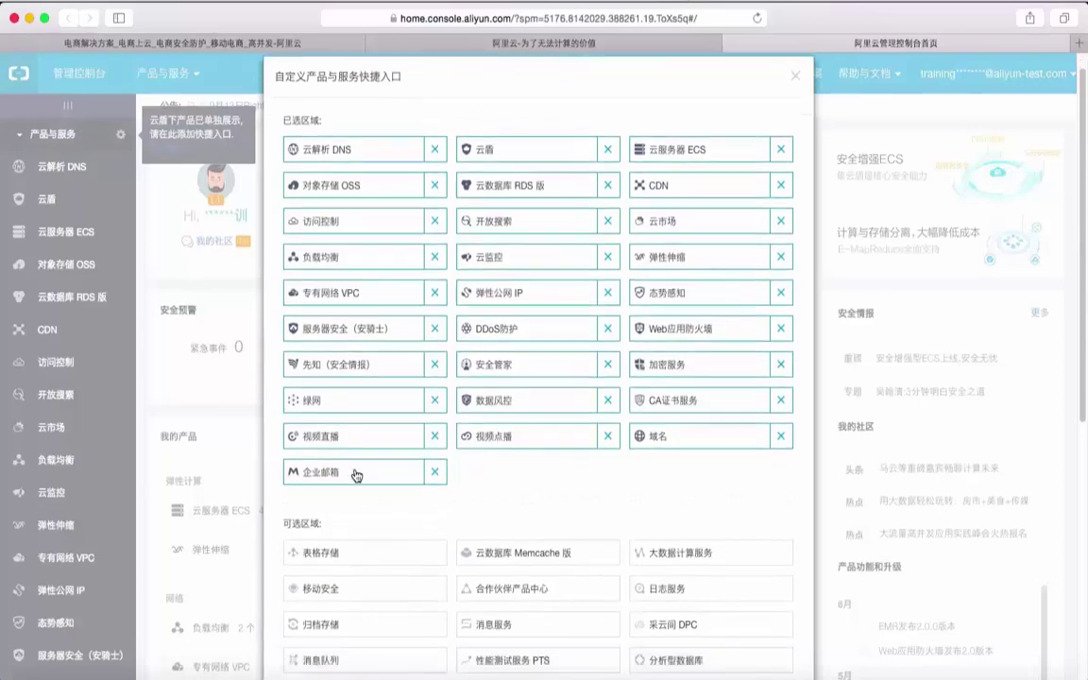
scroll(357, 473, up, 4)
click(435, 335)
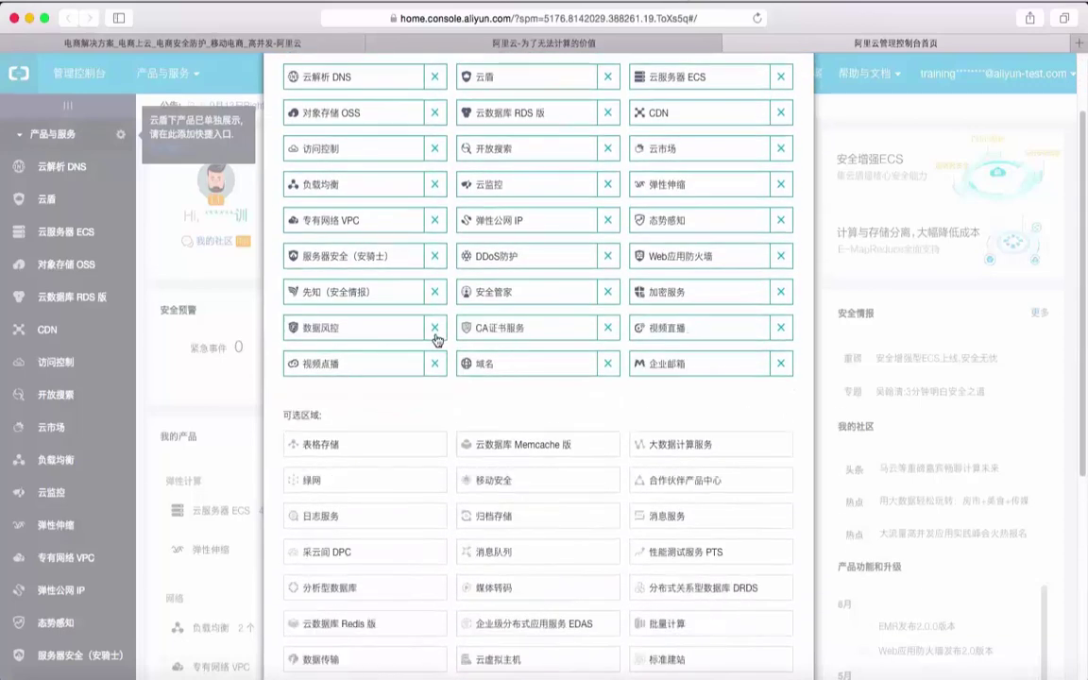
click(436, 335)
click(436, 336)
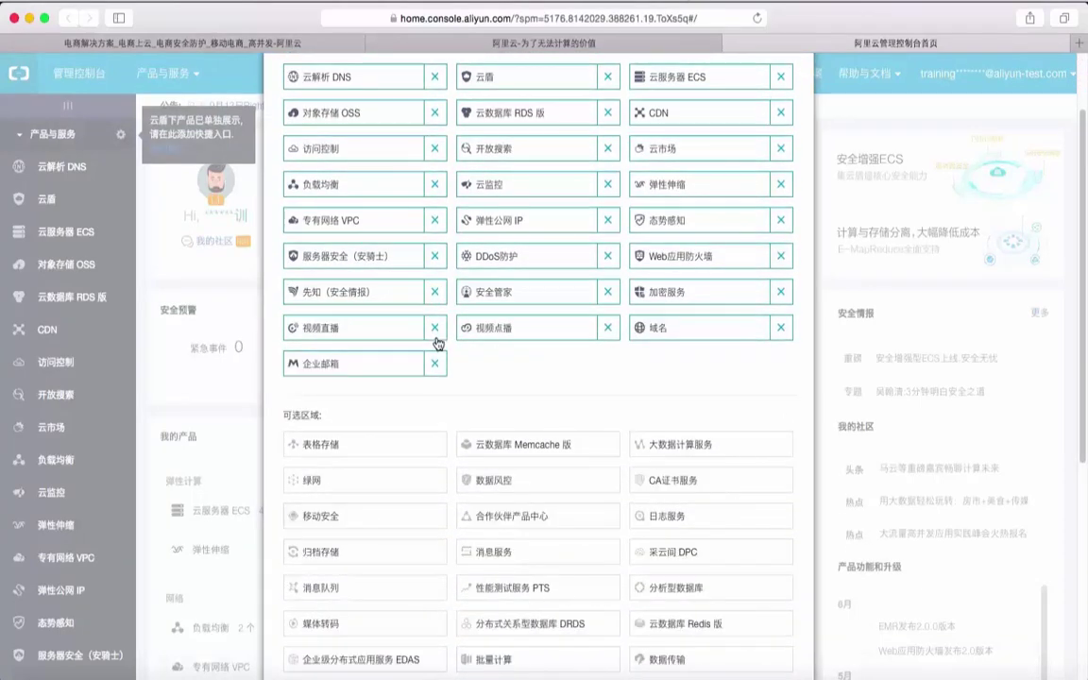
click(437, 337)
click(436, 335)
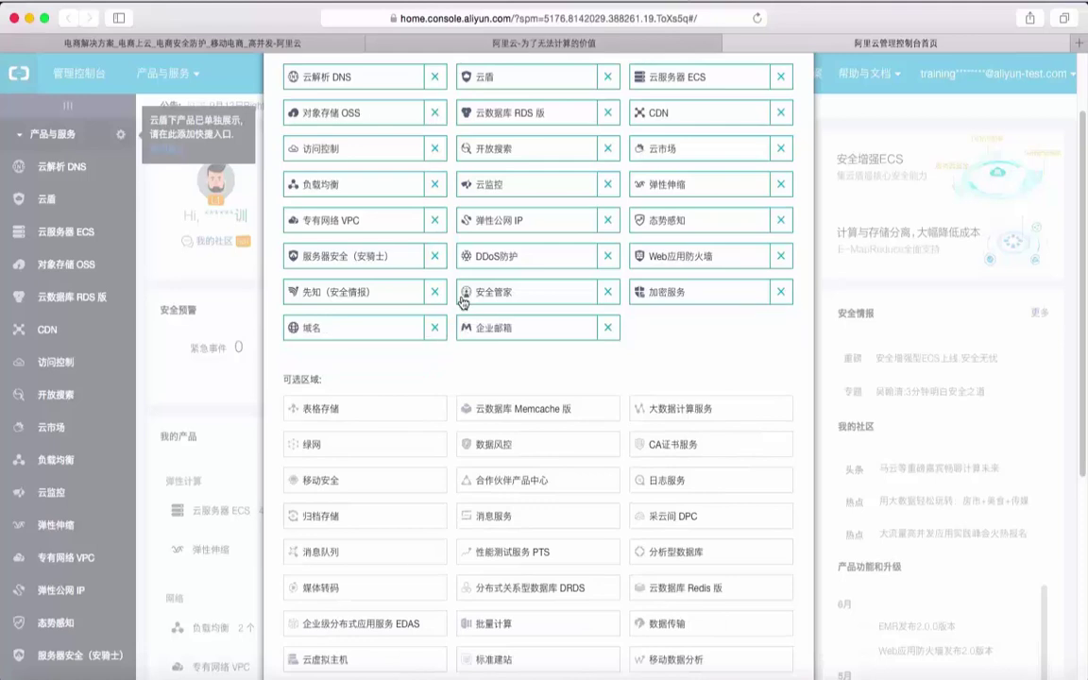
click(609, 327)
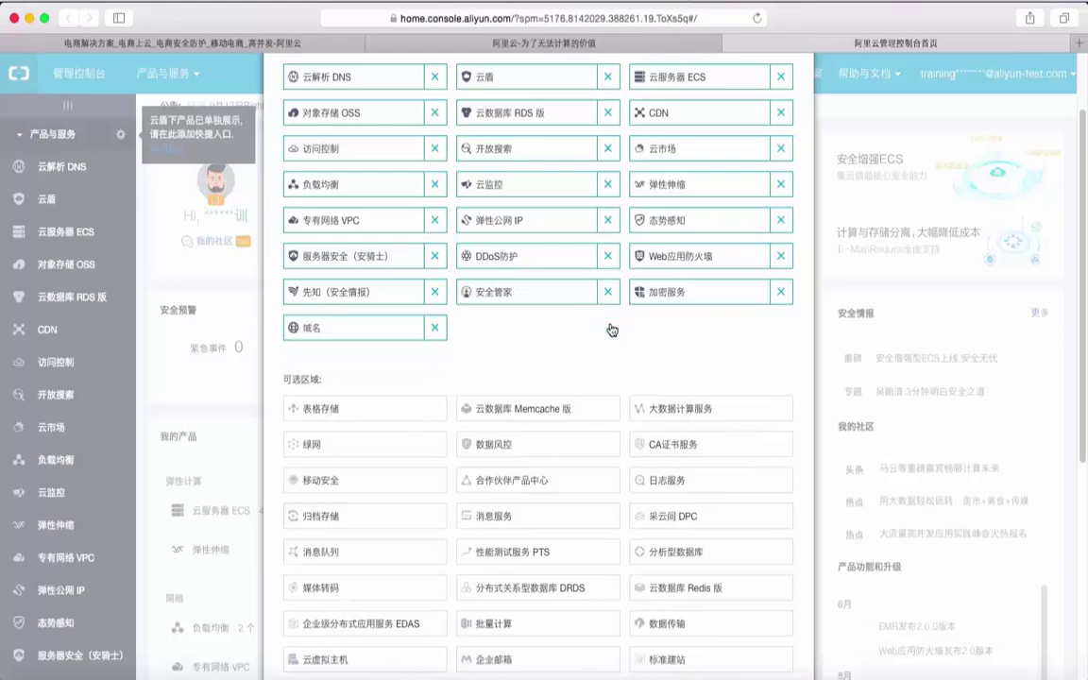
Remove 加密服务, 态势感知, 弹性伸缩, 云市场, CDN, 访问控制 and 云解析 DNS from the selected shortcuts and close the customization dialog
click(780, 291)
click(782, 220)
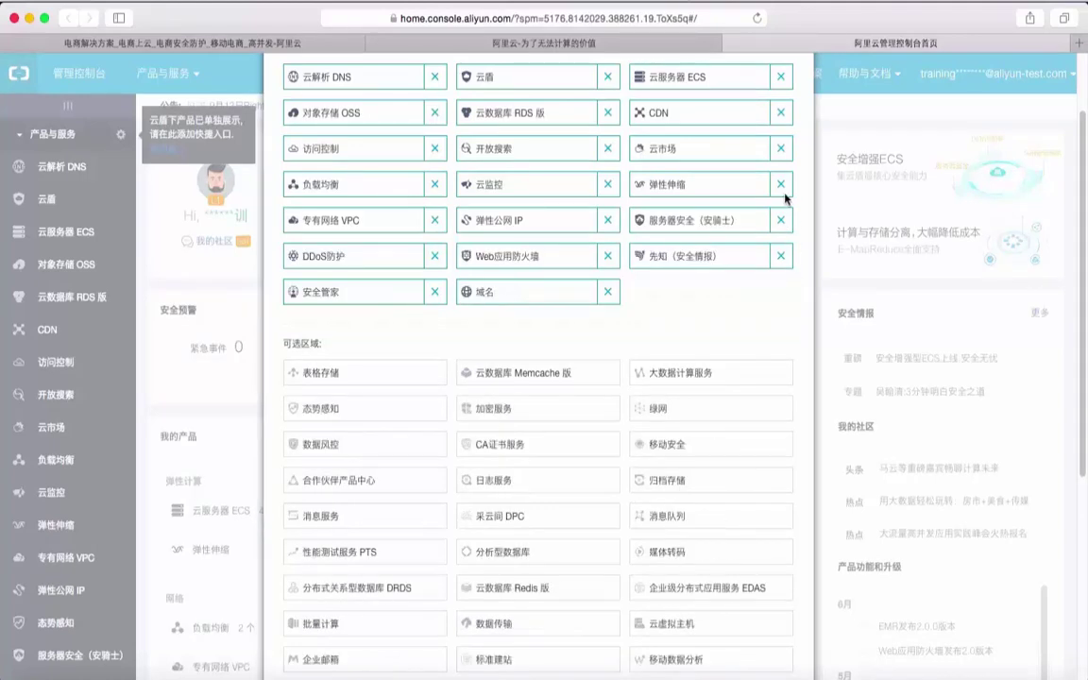
click(782, 186)
click(780, 148)
click(780, 112)
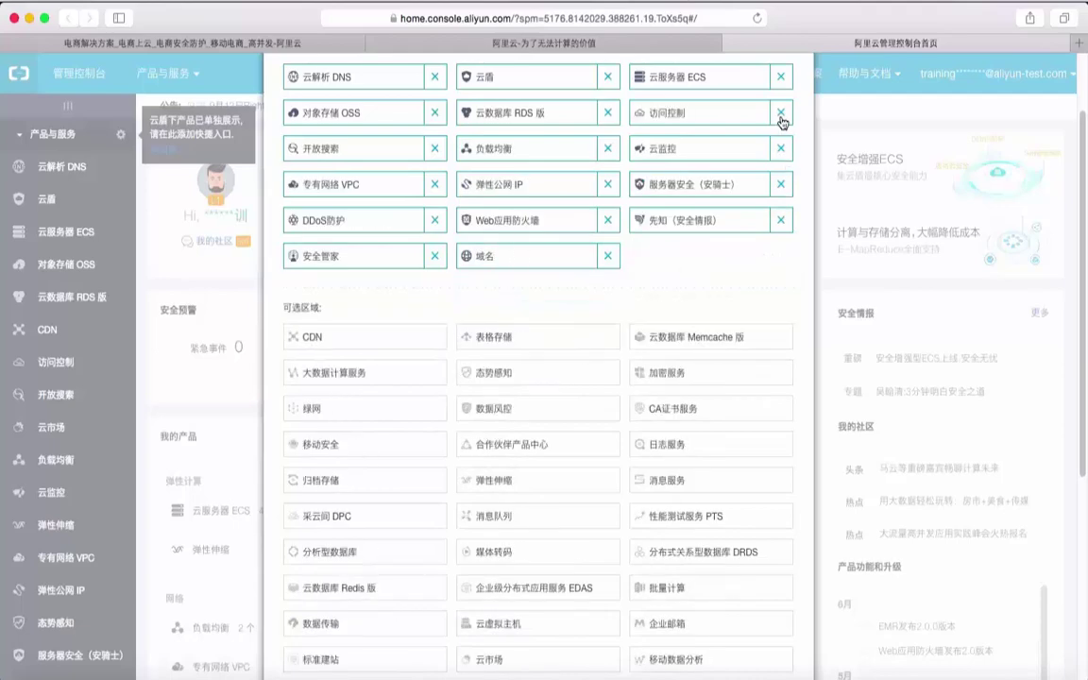
click(435, 76)
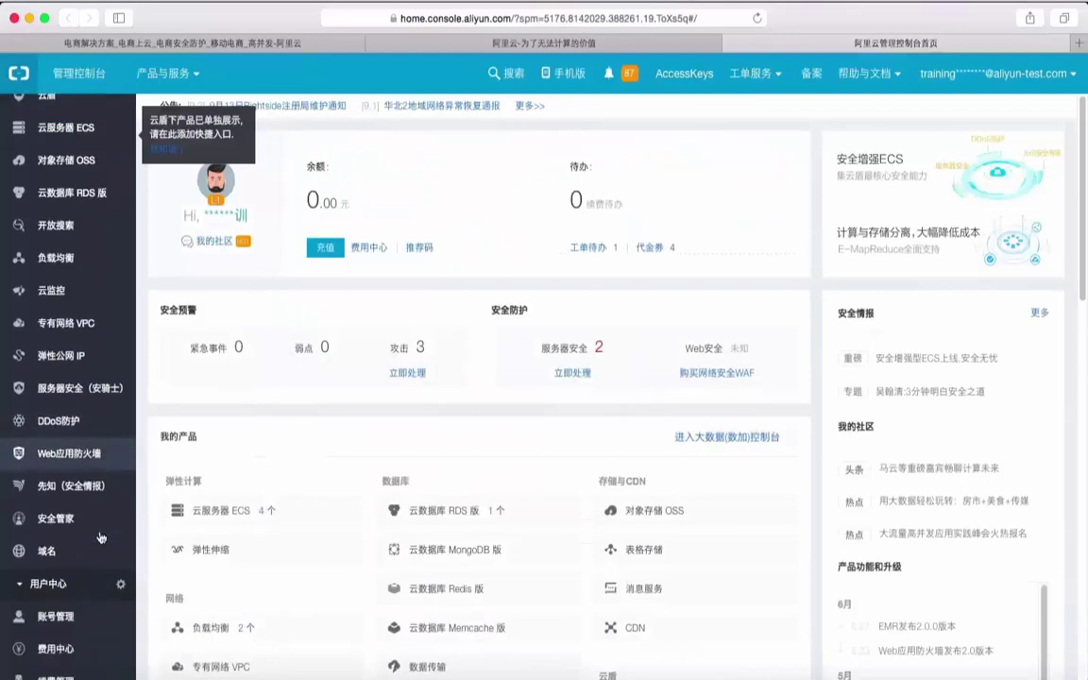
Open the 云监控 console and collapse the main product navigation to icons
scroll(101, 538, down, 1)
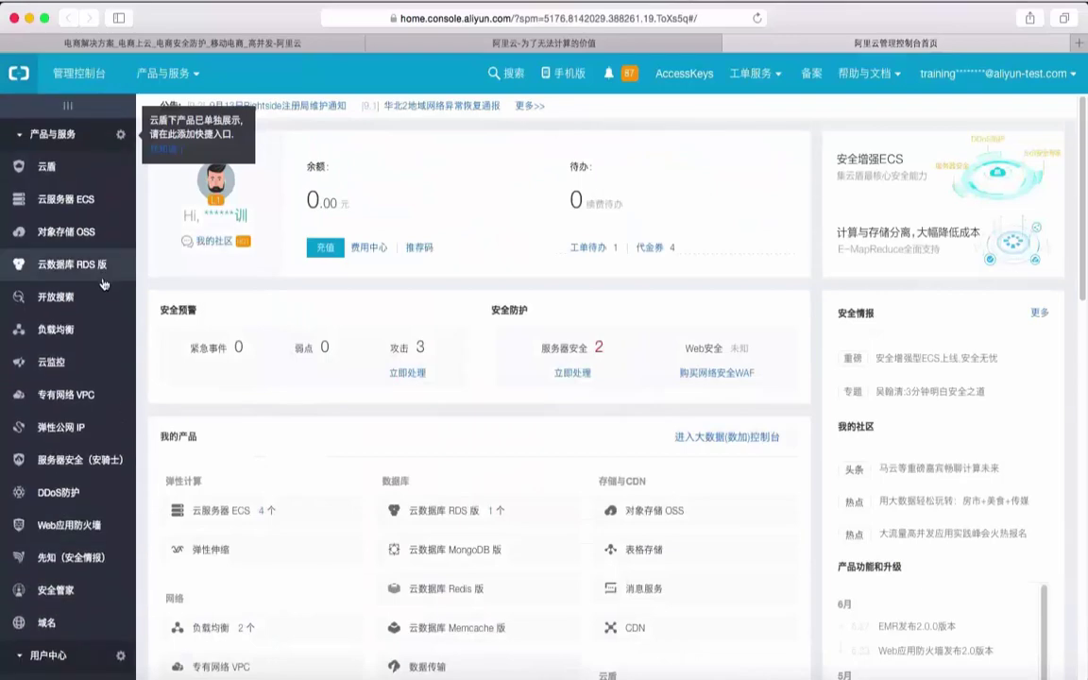
click(73, 354)
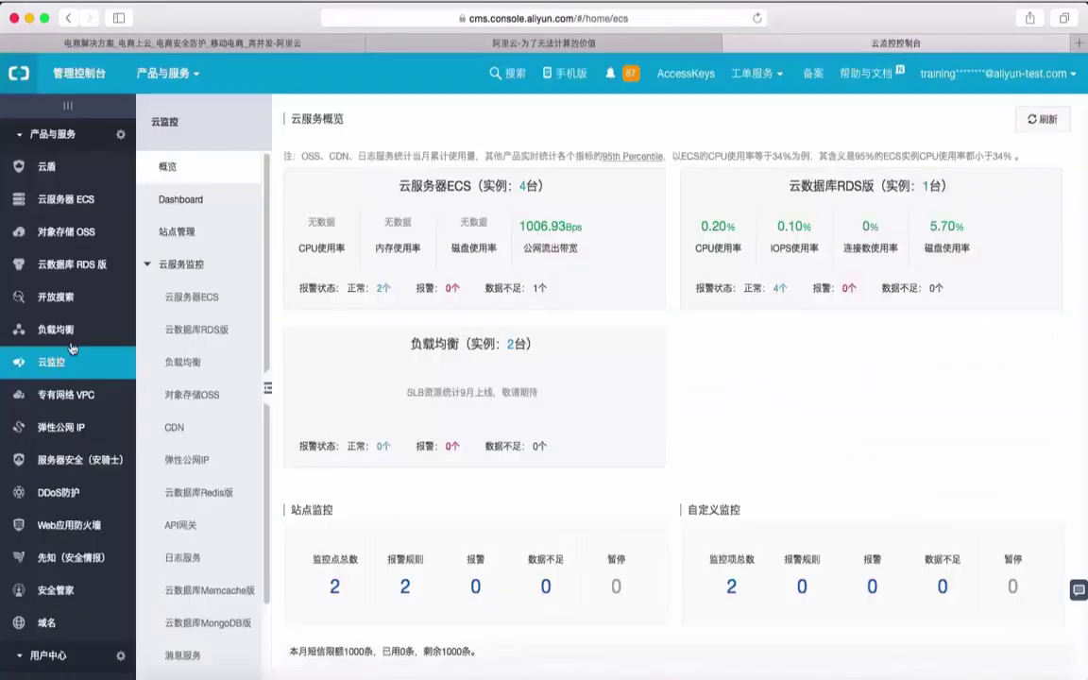
click(68, 105)
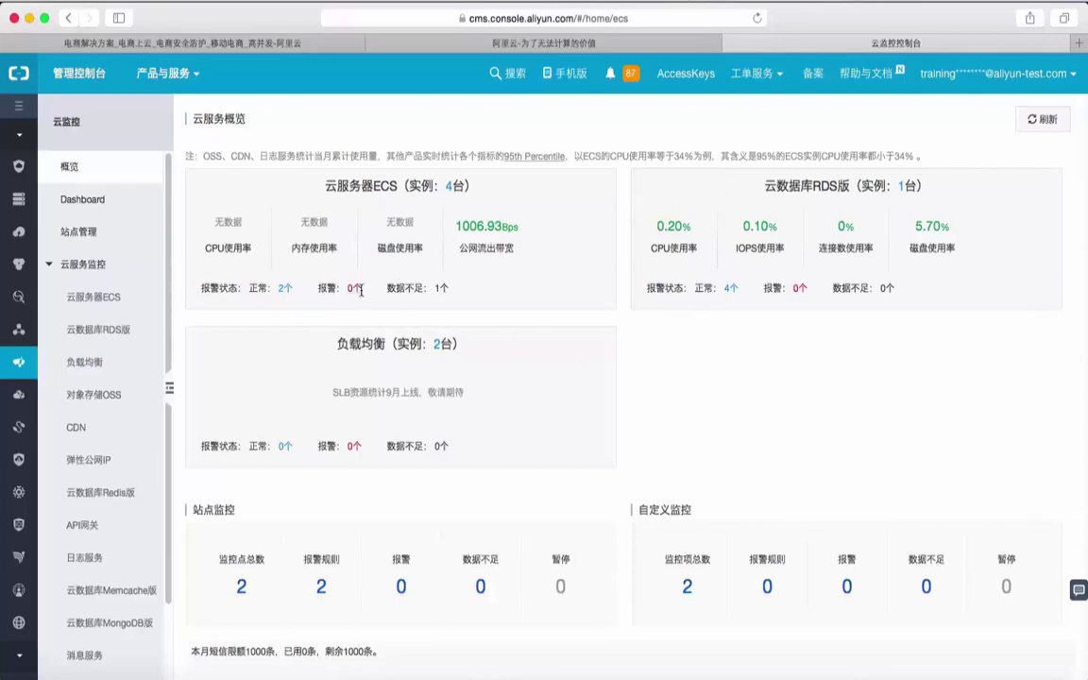
Open the 云监控 Dashboard, collapse its side menu and look over the charts of ECS全局监控大盘
click(77, 202)
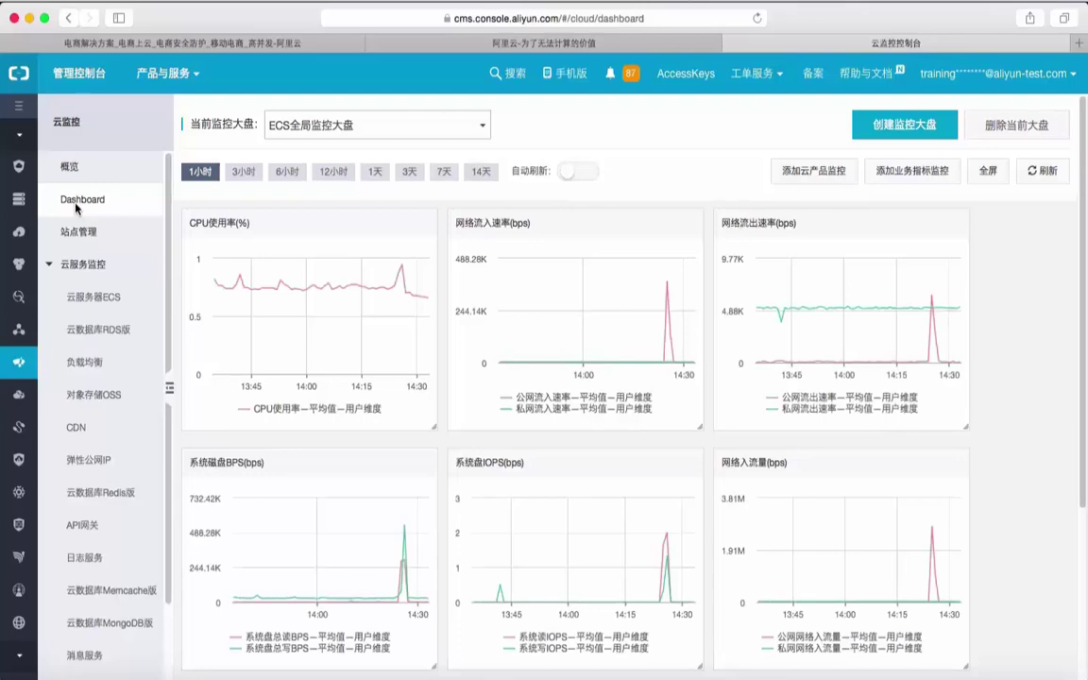
click(169, 387)
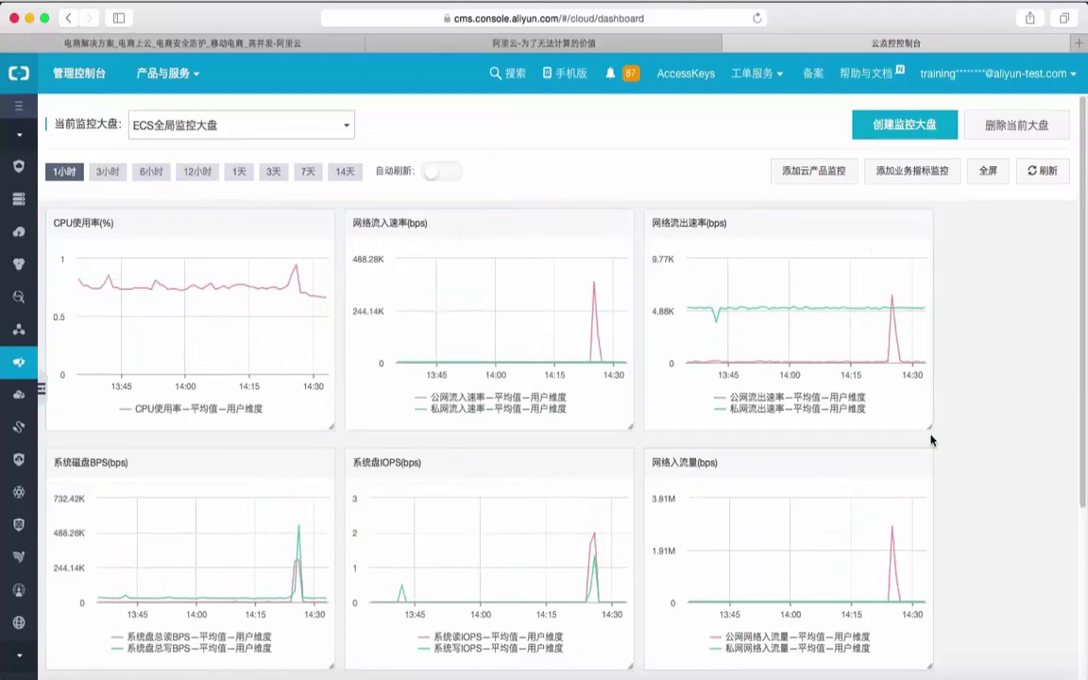
scroll(932, 440, down, 4)
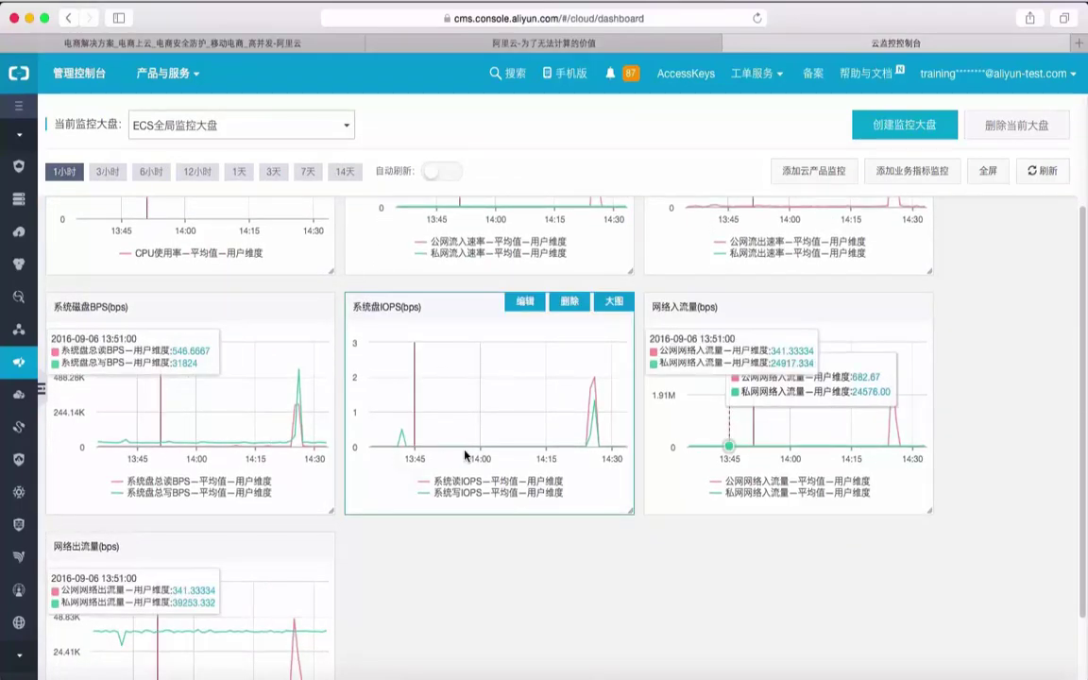
scroll(502, 427, down, 2)
scroll(598, 545, up, 5)
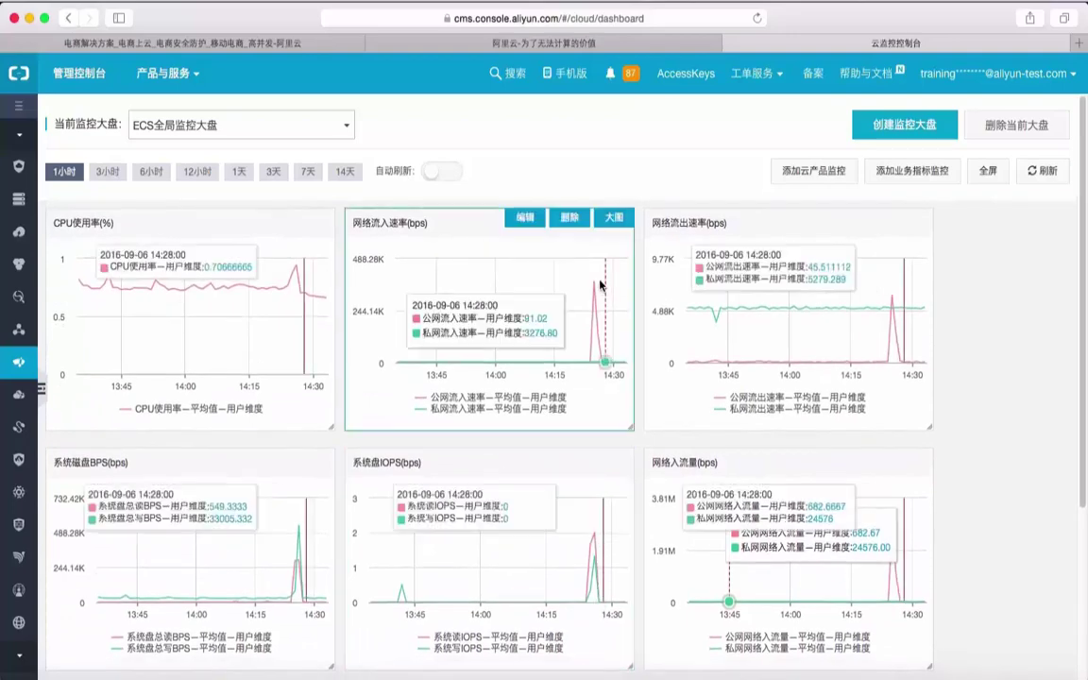
Enlarge the 网络流入速率 chart, view it over 6小时, 12小时, 1天 and 3天, and close it
click(614, 217)
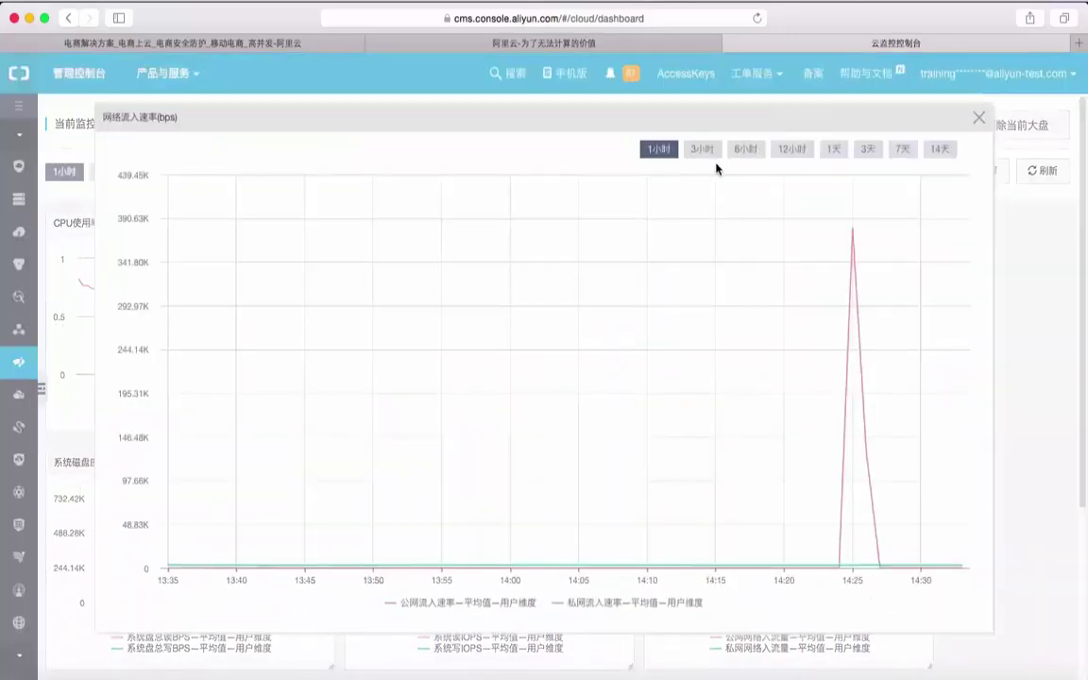
click(746, 151)
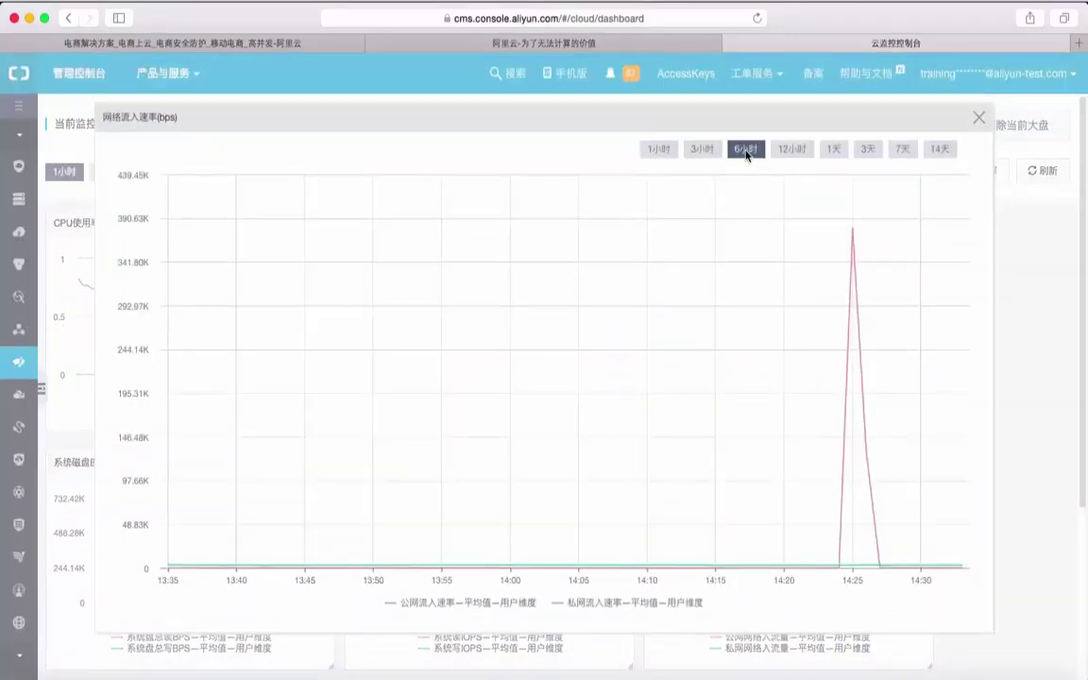
click(794, 151)
click(835, 151)
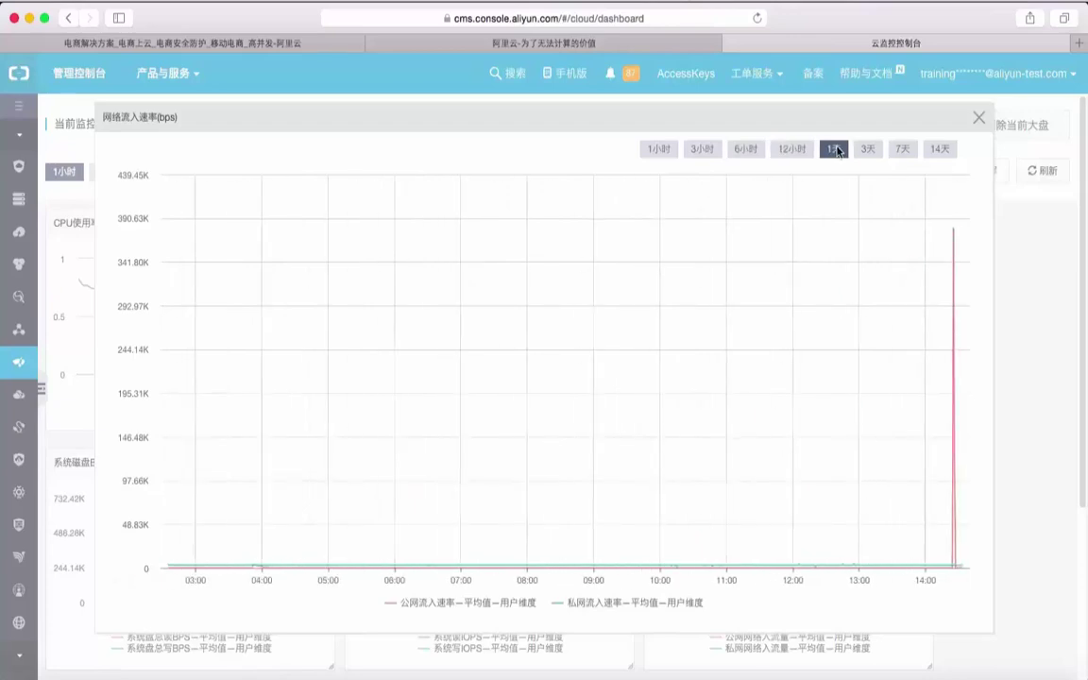
click(867, 149)
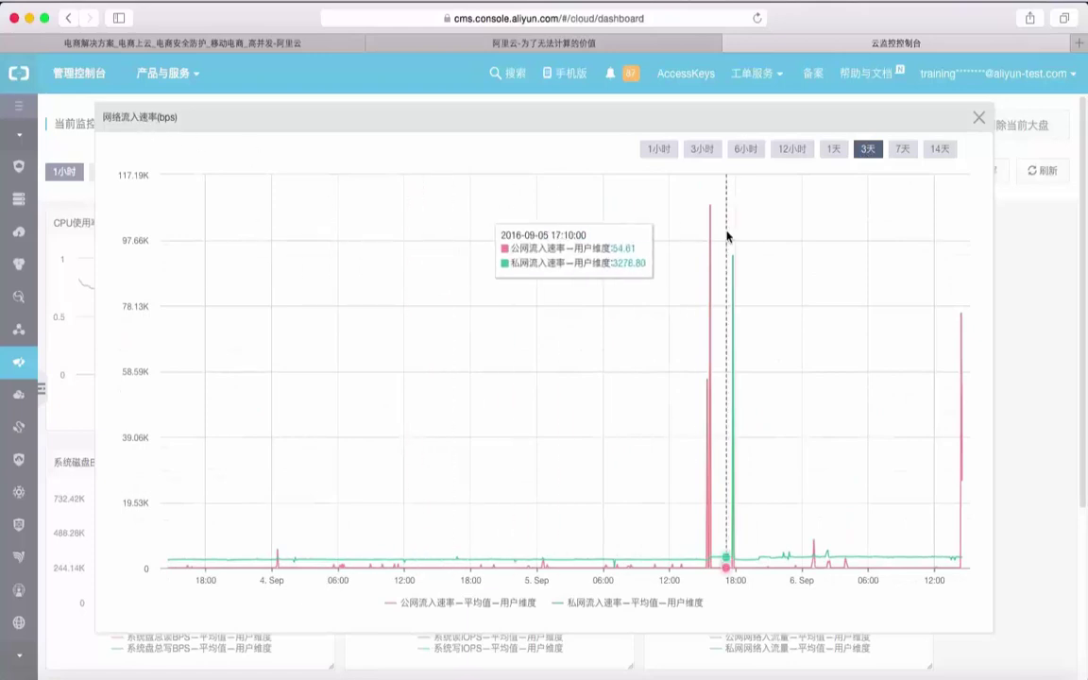
key(Escape)
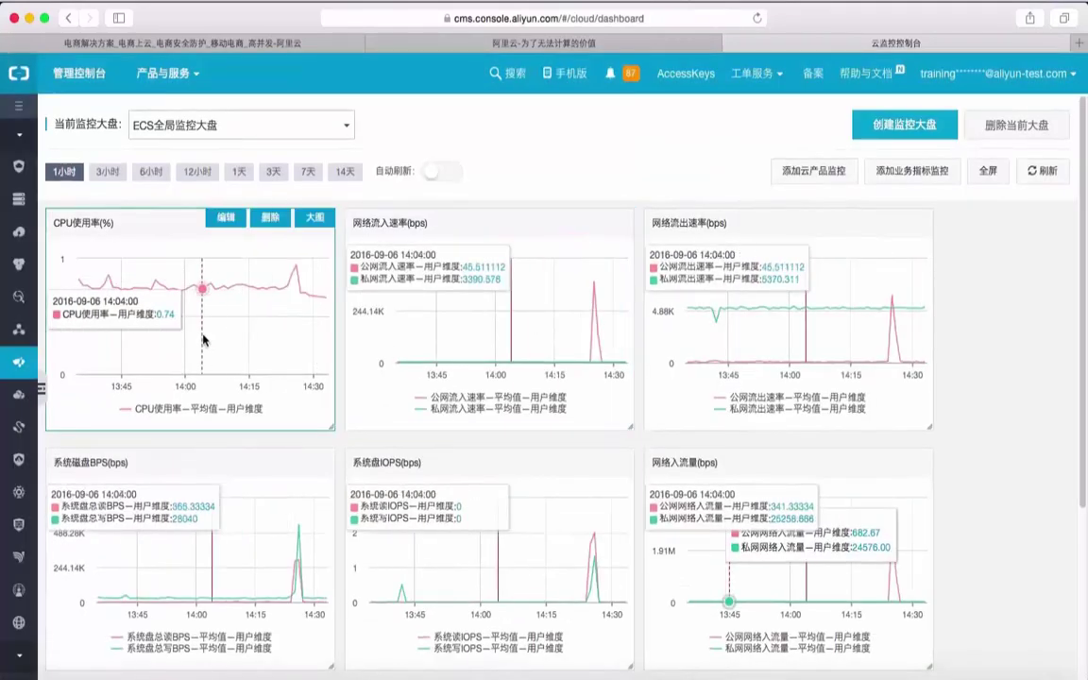
Enlarge the CPU使用率 chart, view it over 6小时, 12小时, 7天 and 3天, and close it
click(314, 223)
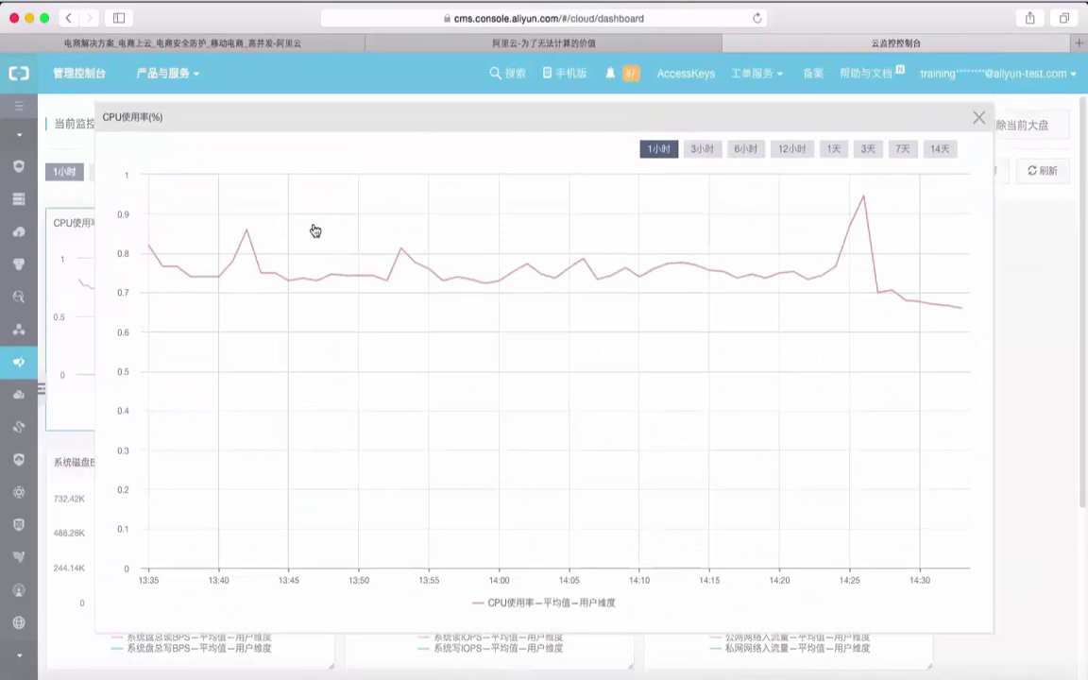
click(746, 149)
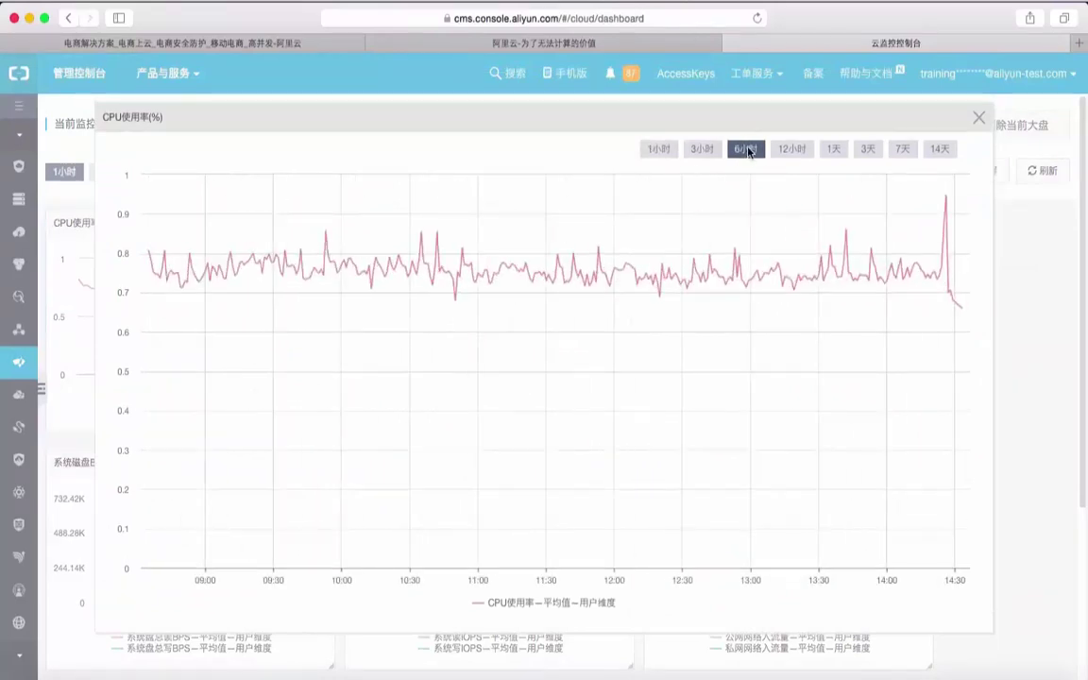
click(792, 149)
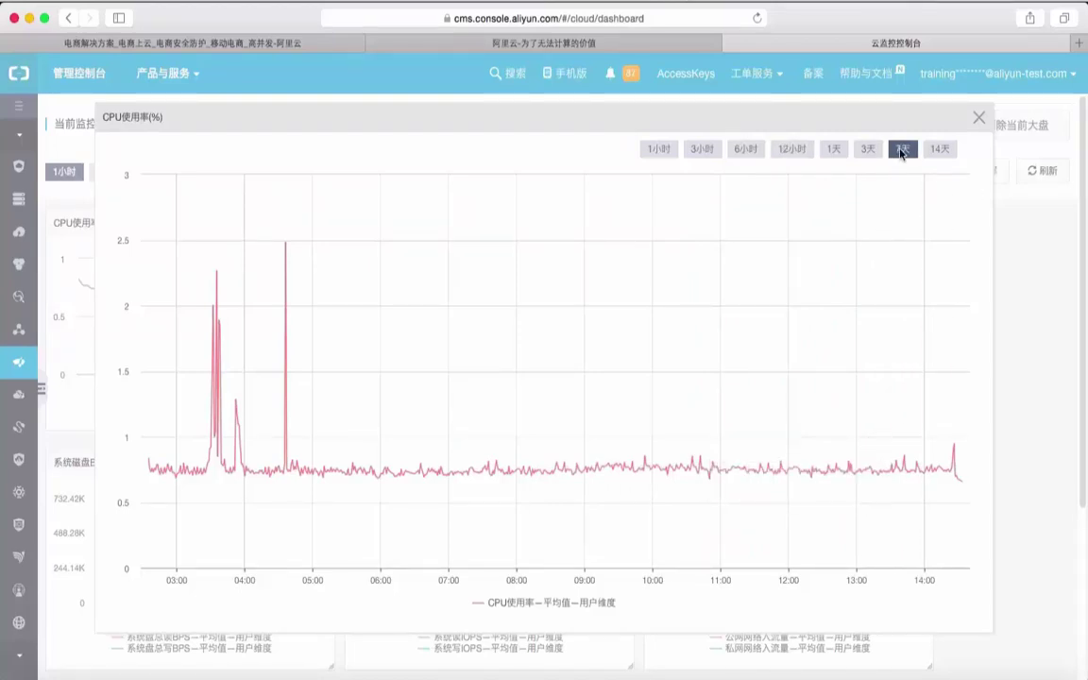
click(867, 148)
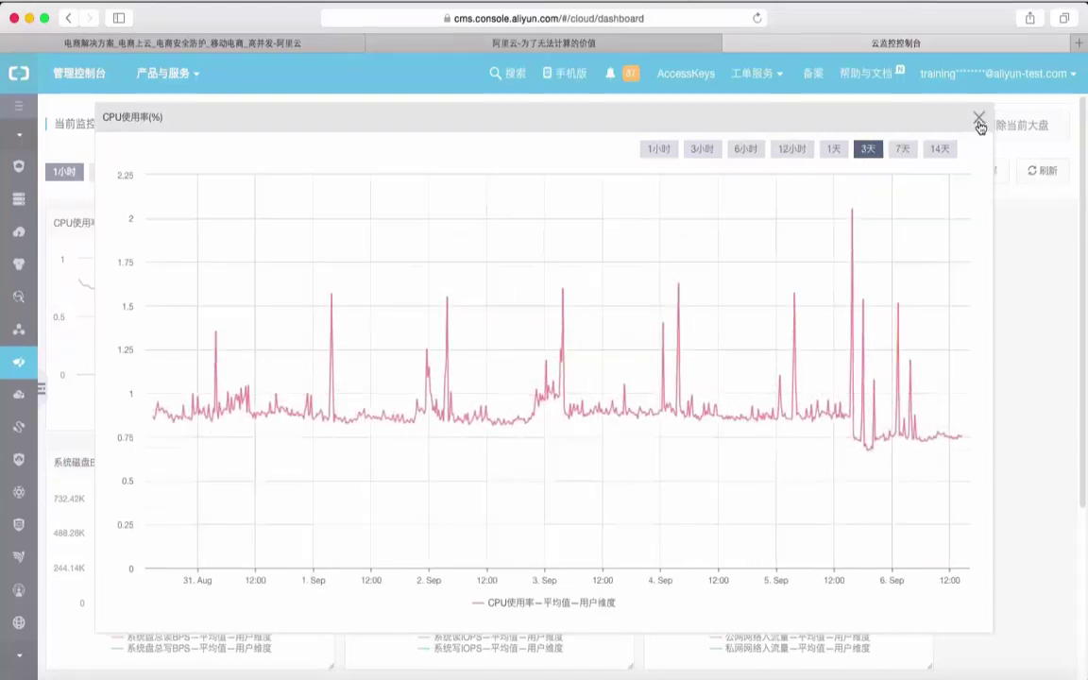
click(978, 117)
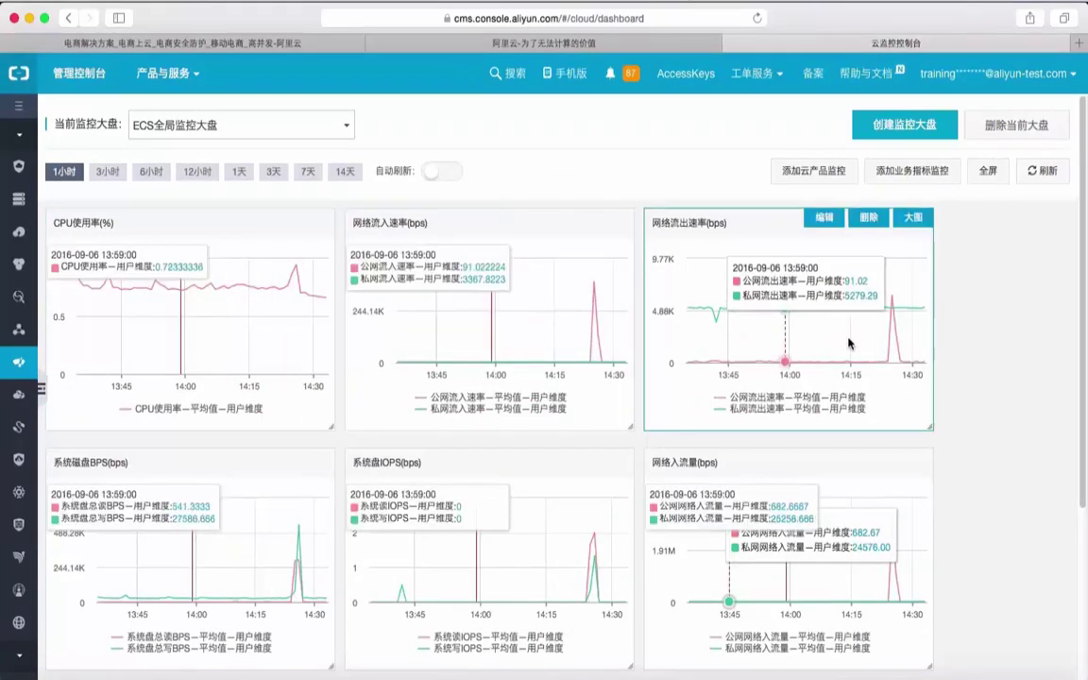
Examine the 监控项 and 聚合 options for adding a business metric monitor (添加业务指标监控), and close the form without publishing
scroll(979, 430, down, 1)
scroll(977, 430, down, 5)
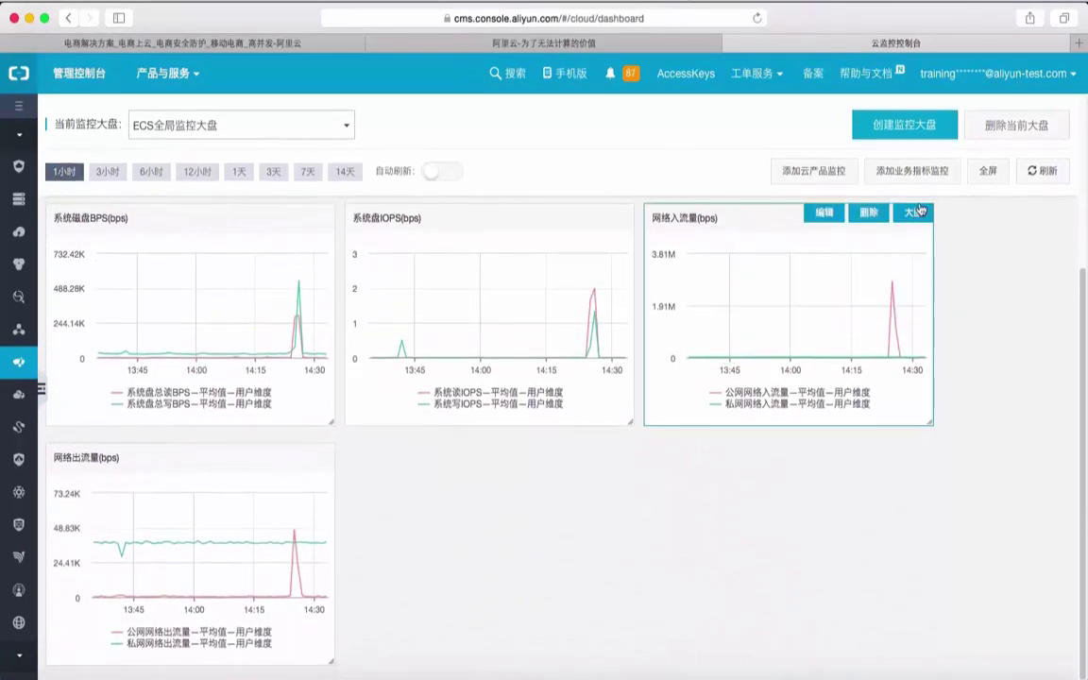
click(914, 173)
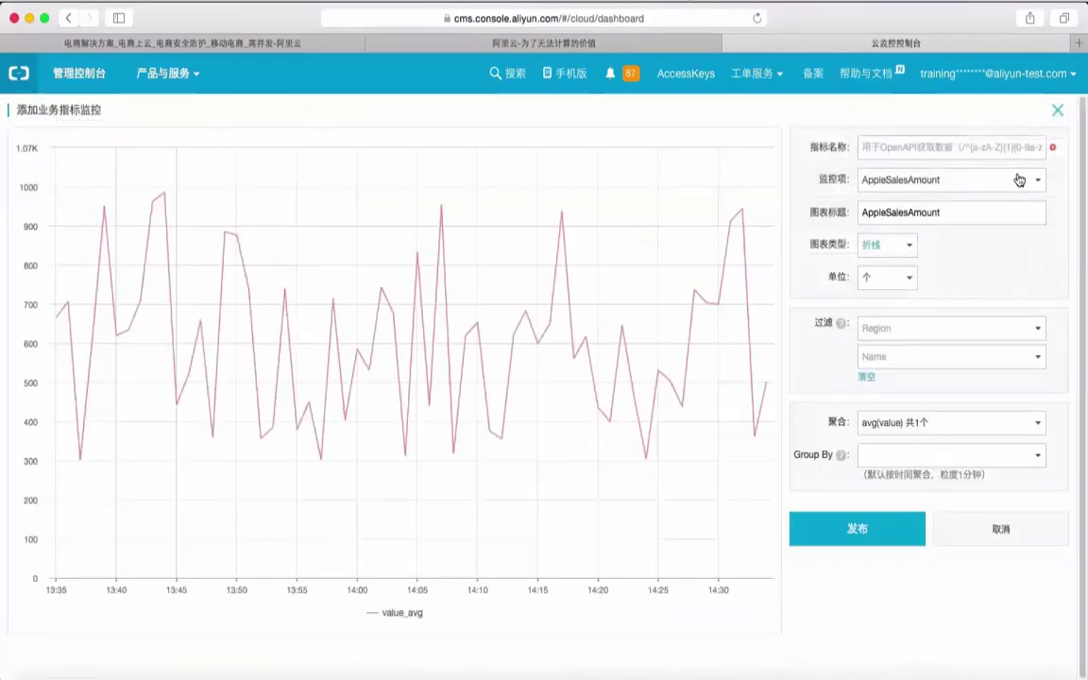
click(1019, 180)
click(1001, 204)
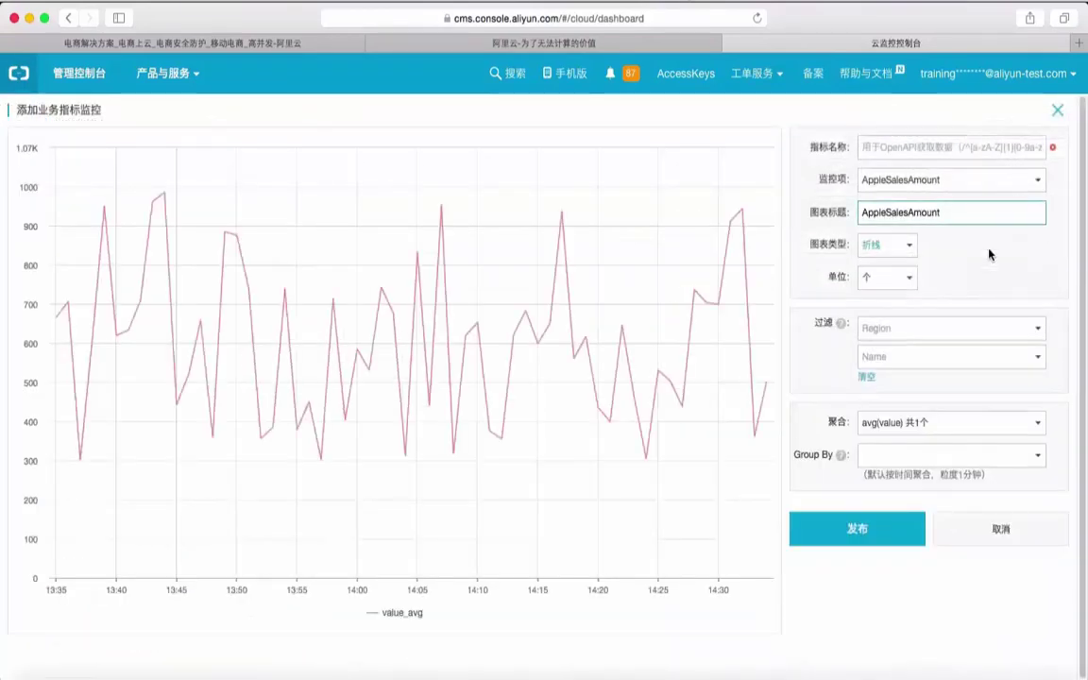
click(994, 426)
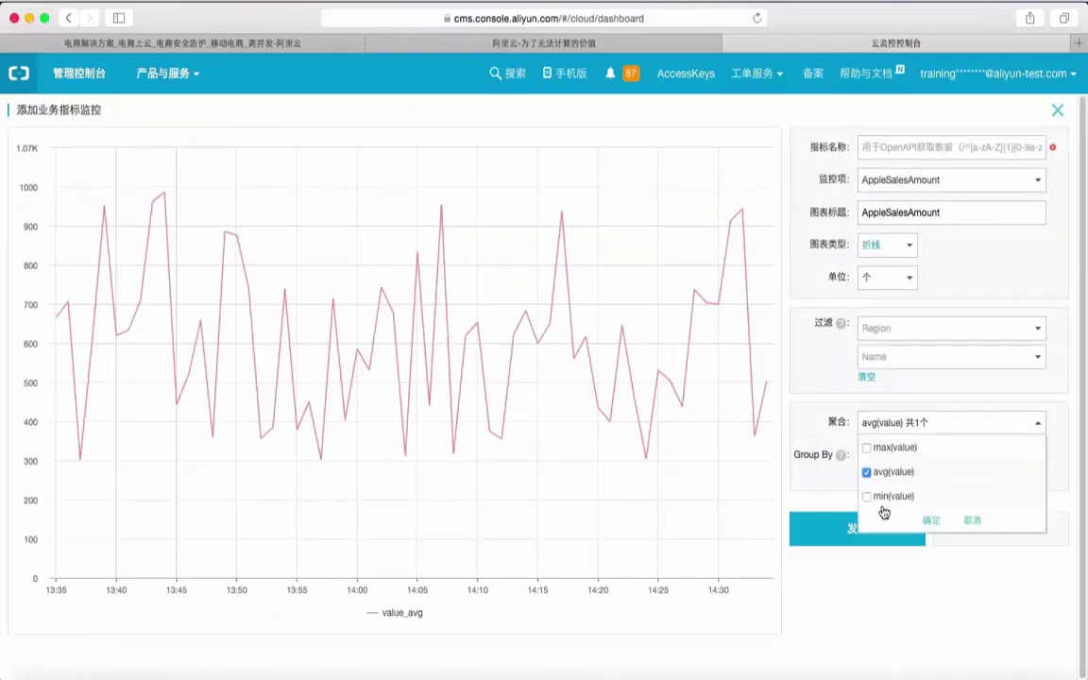
click(1058, 111)
click(1057, 111)
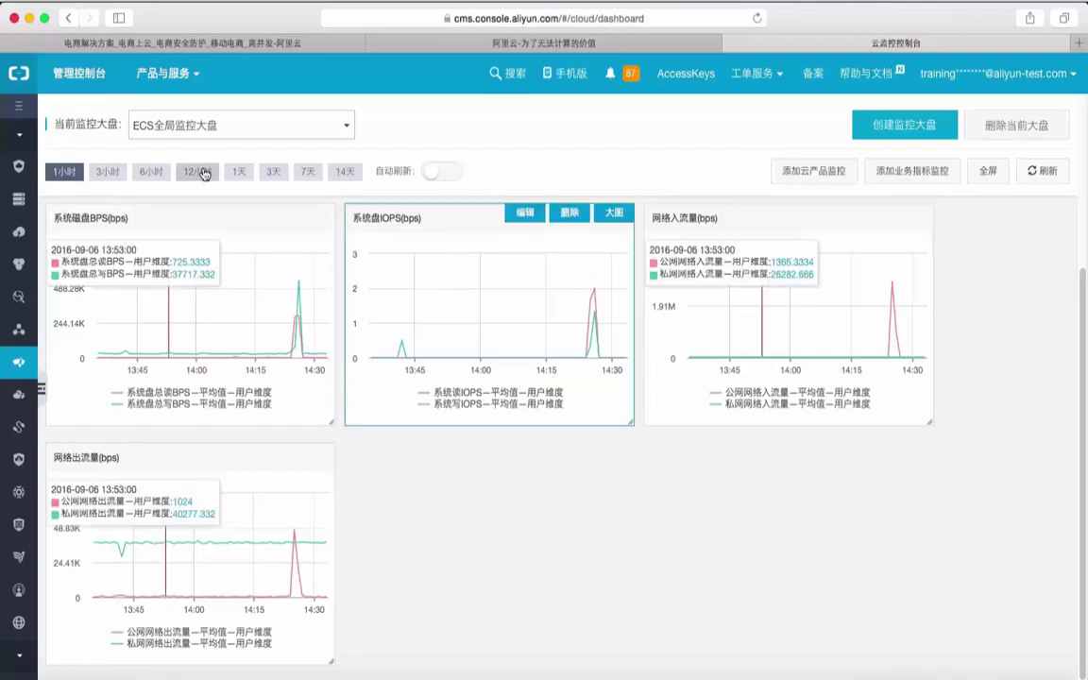
Set the time range of the whole ECS dashboard to 1天 and expand the 云监控 side menu again
click(202, 172)
click(238, 172)
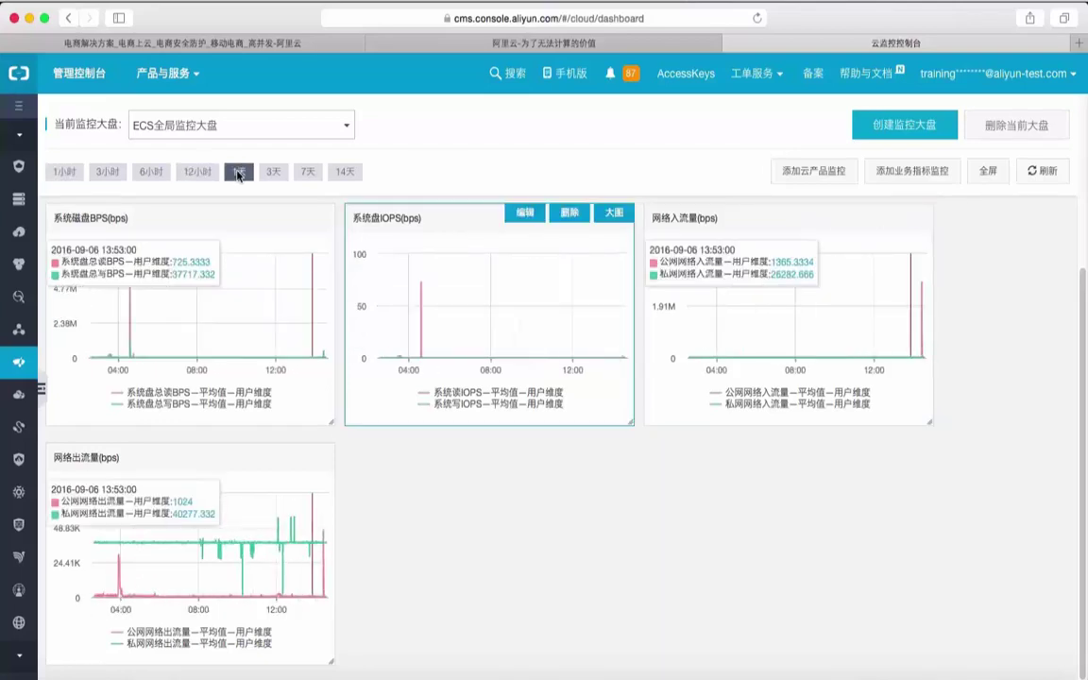
click(42, 388)
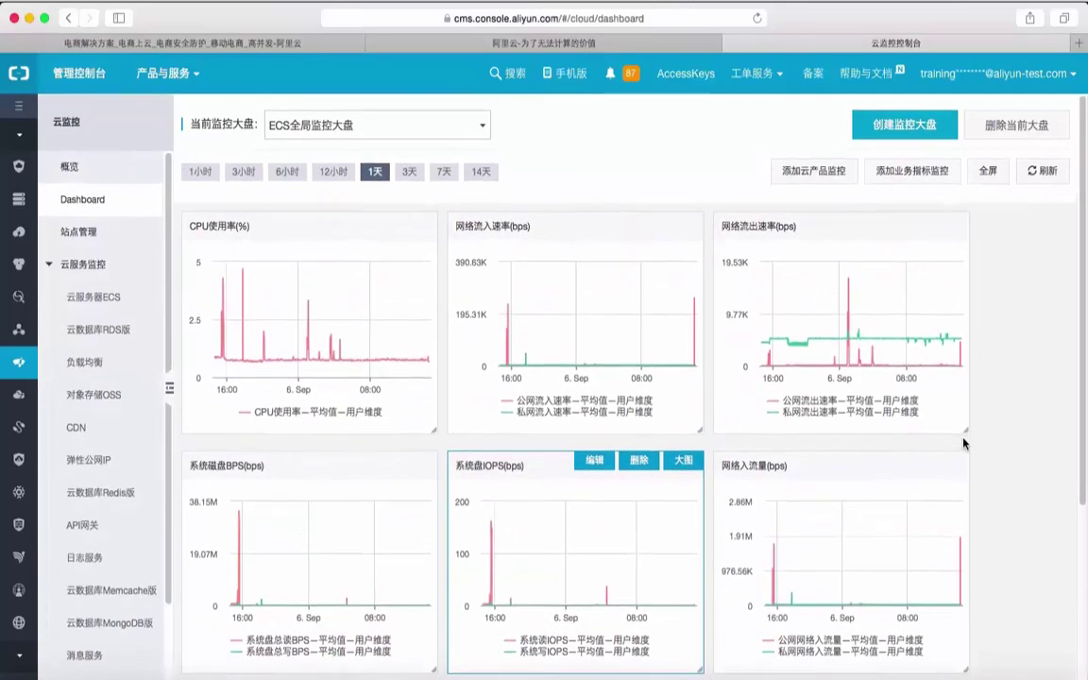
Look through the remaining charts of the ECS全局监控大盘 dashboard and check its dashboard selector without switching dashboards
scroll(963, 443, down, 1)
scroll(963, 443, down, 5)
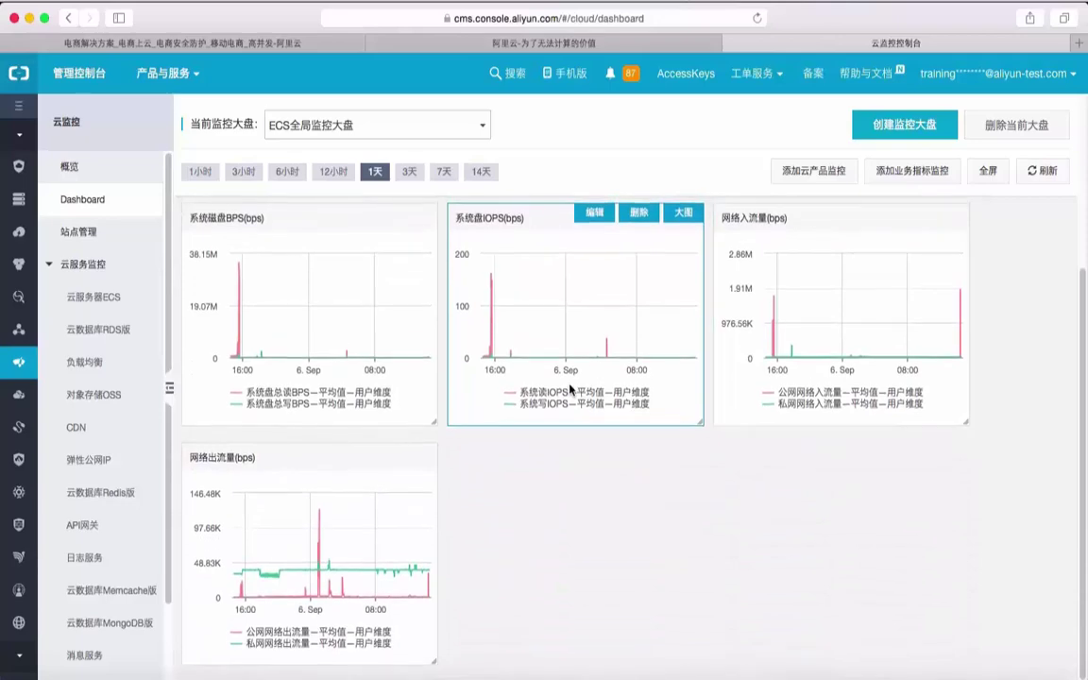
click(479, 129)
click(503, 149)
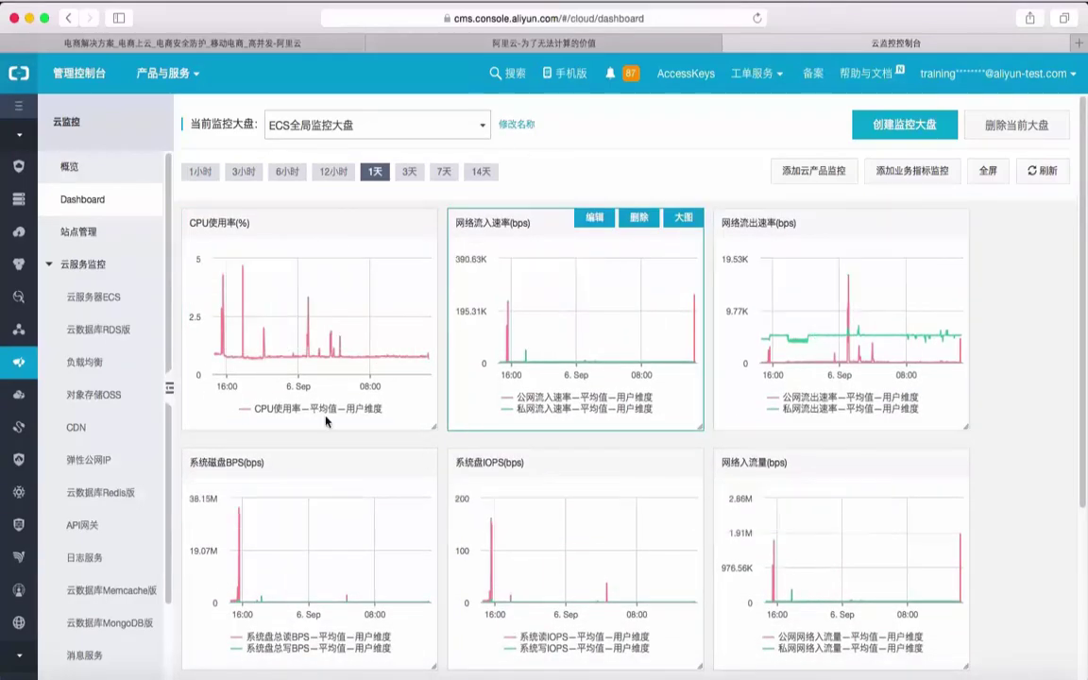
Open 站点管理 and view the 可用性 chart of 阿里云主站 over 12小时
click(90, 236)
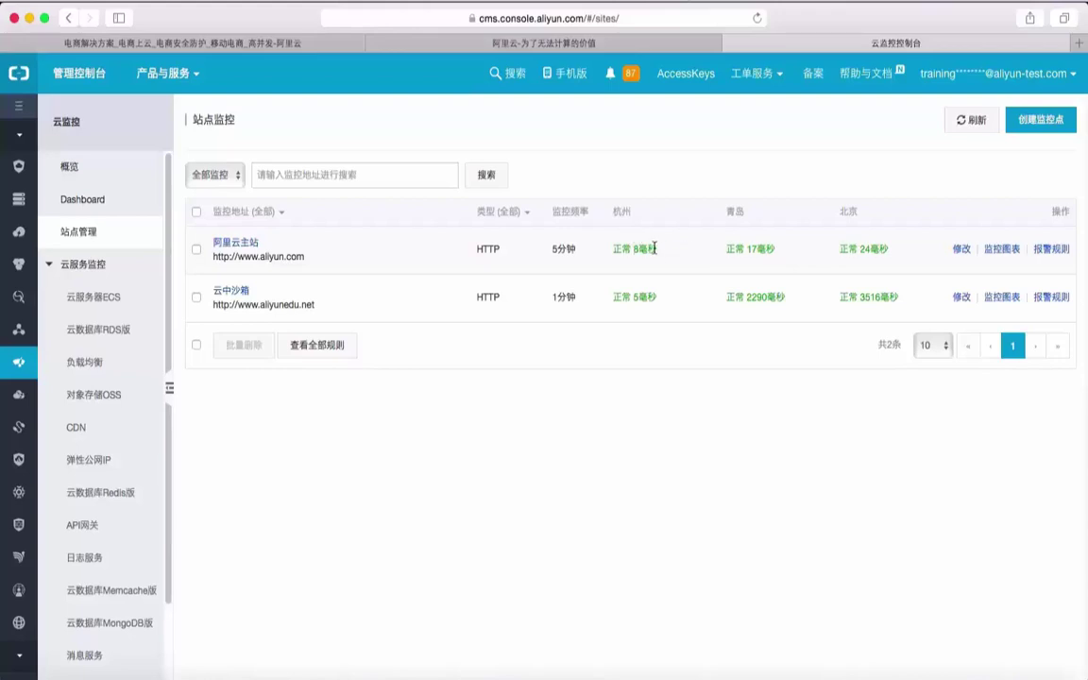
click(999, 251)
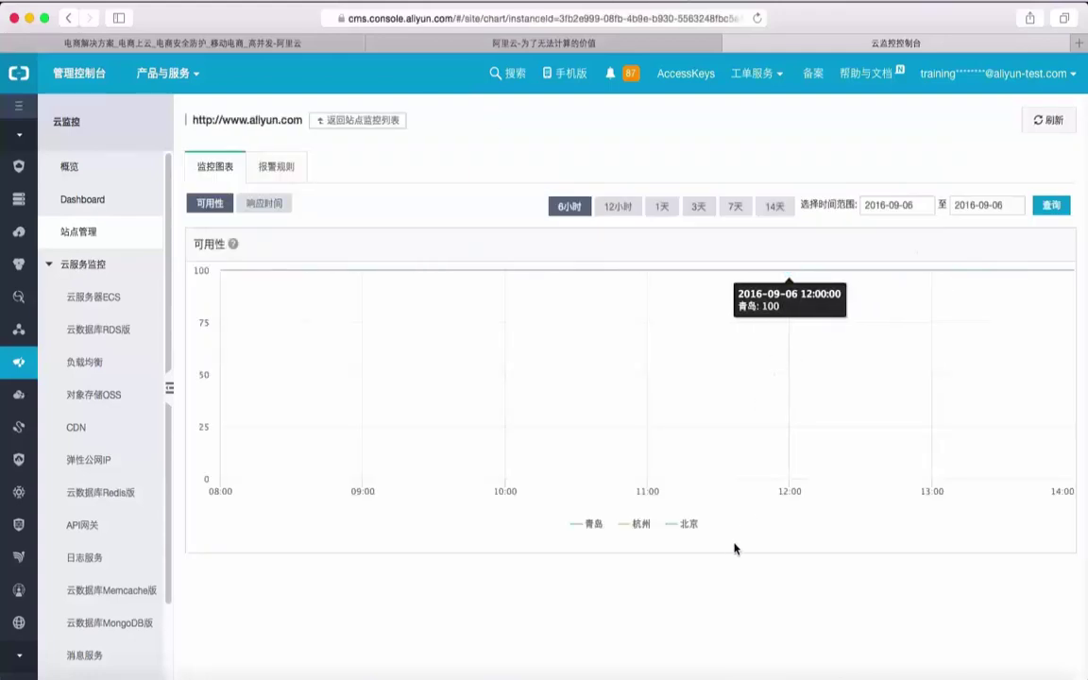
click(615, 208)
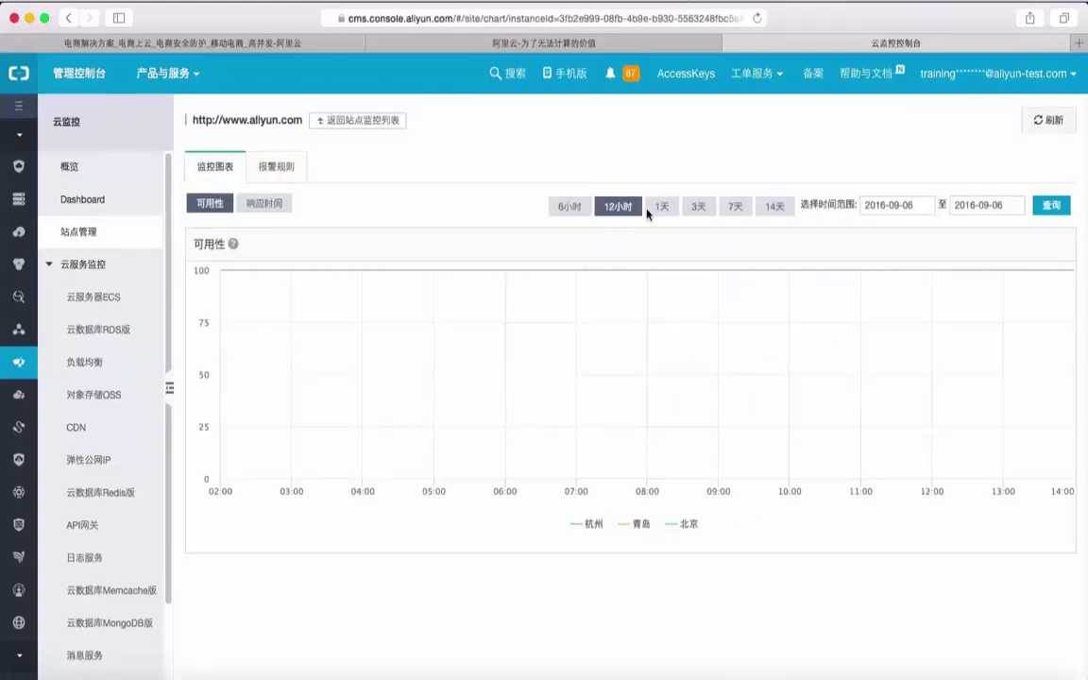
View the 响应时间 chart of 阿里云主站 over 12小时, 1天, 7天 and 14天, and choose 12小时 again
click(268, 204)
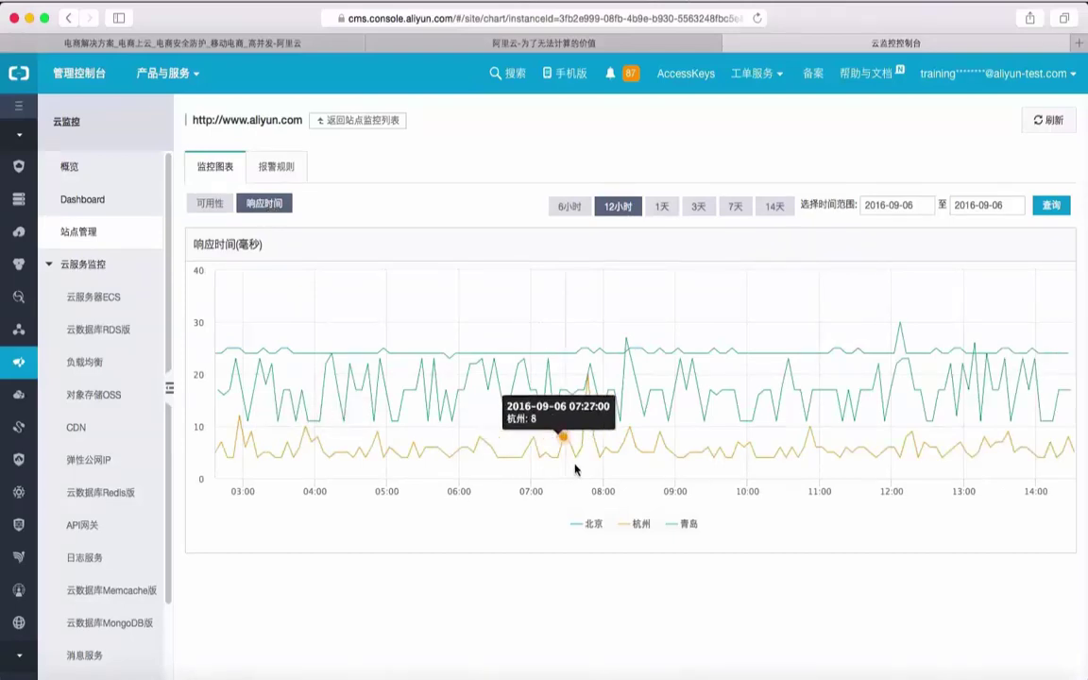
click(662, 206)
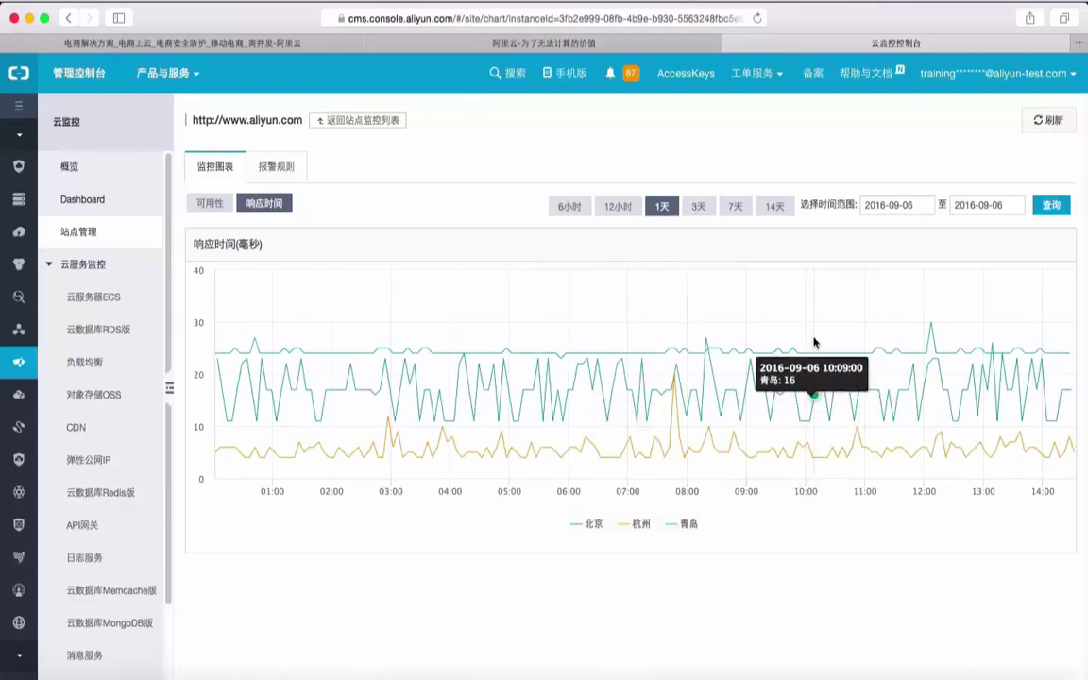
click(736, 206)
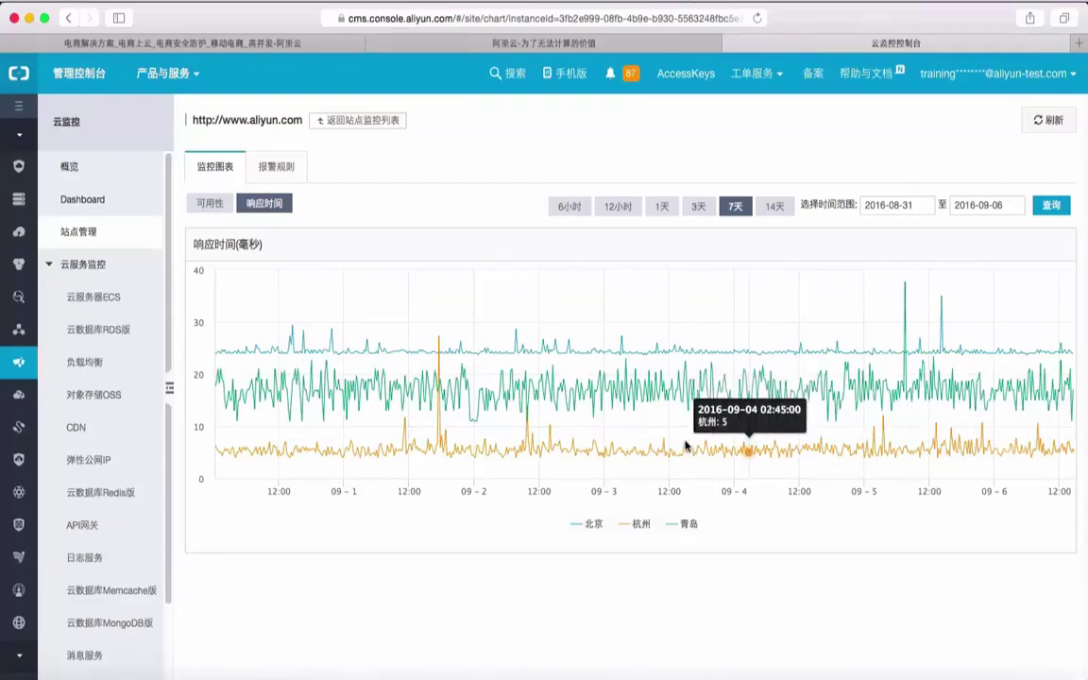
click(769, 209)
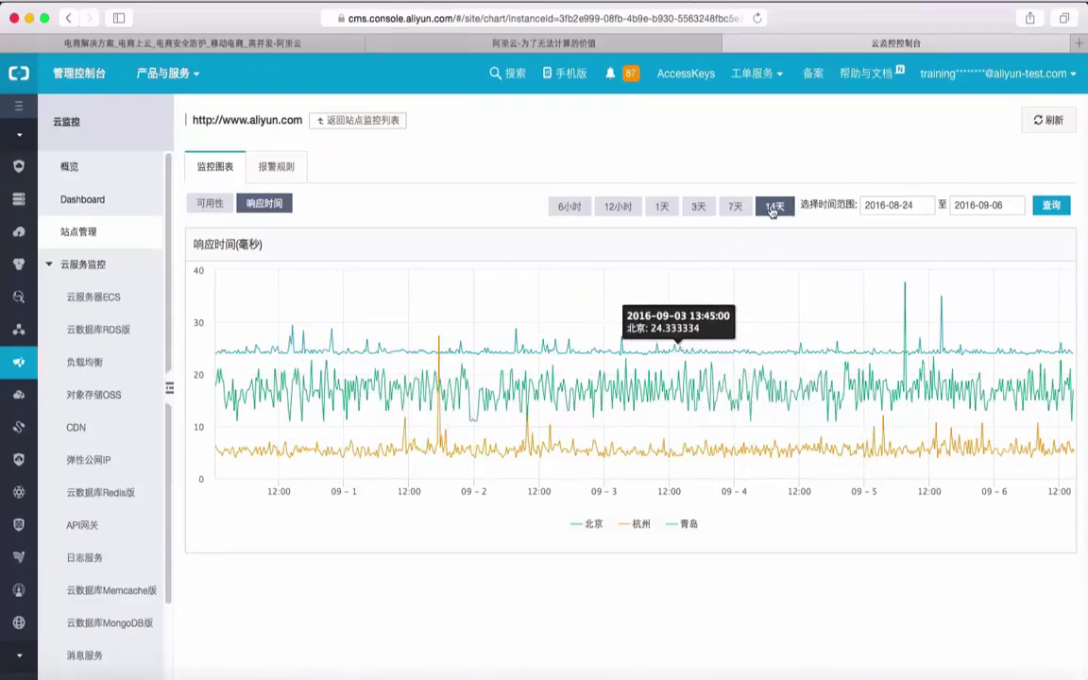
click(616, 210)
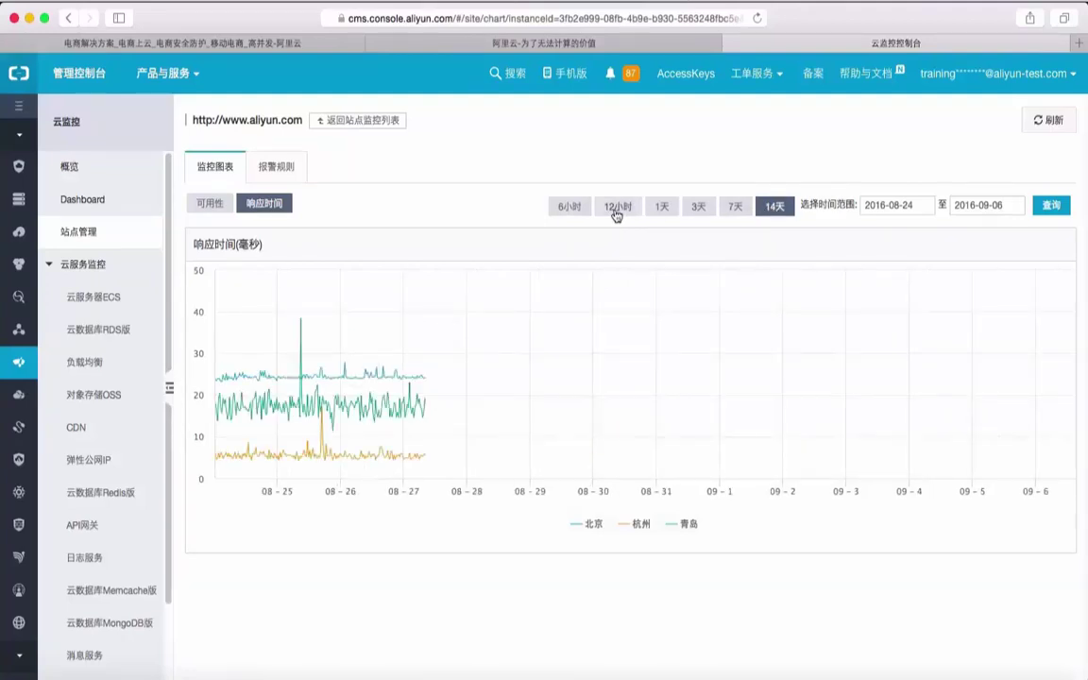
Inspect the http响应时间 alarm rule of 阿里云主站 and its 报警联系人 without changing them, and return to the site list
click(286, 170)
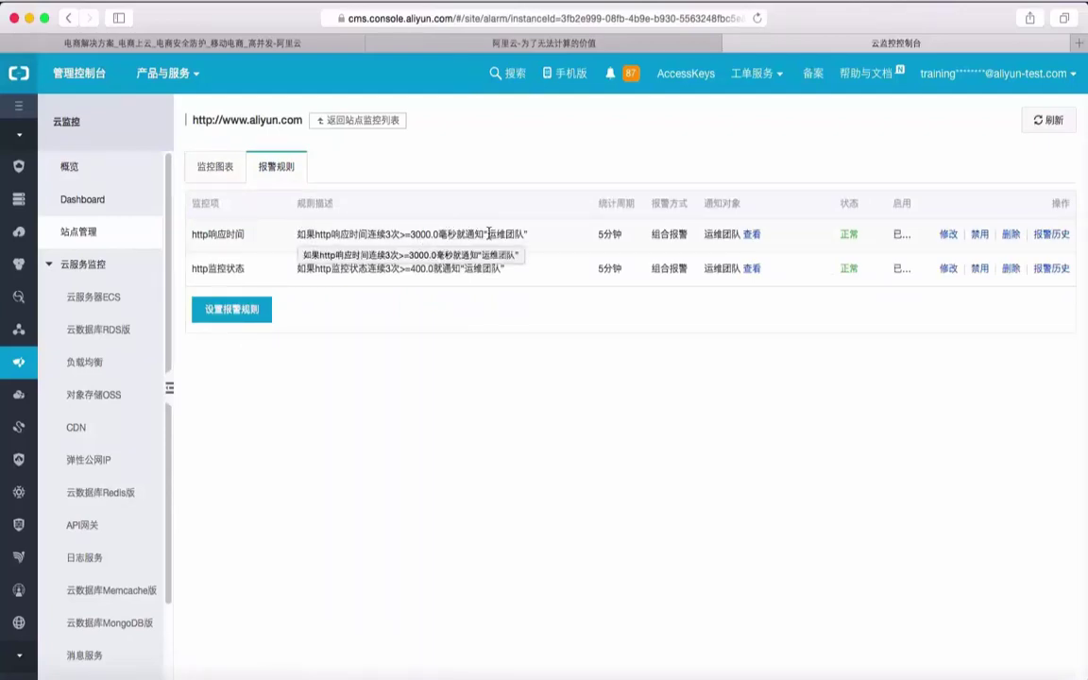
click(948, 235)
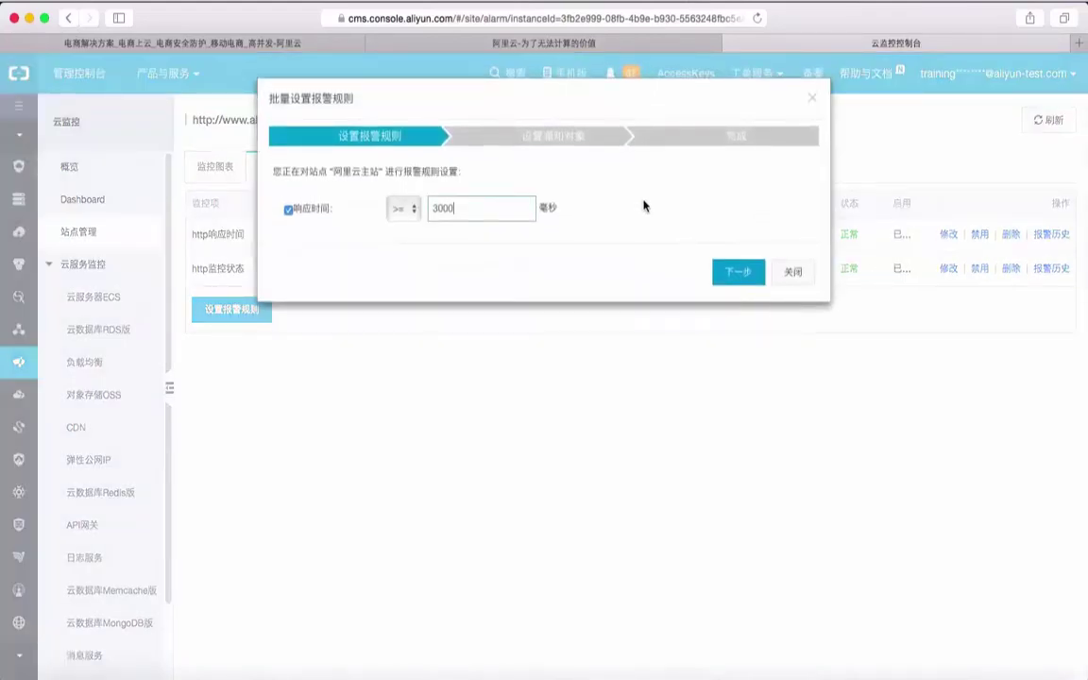
click(787, 273)
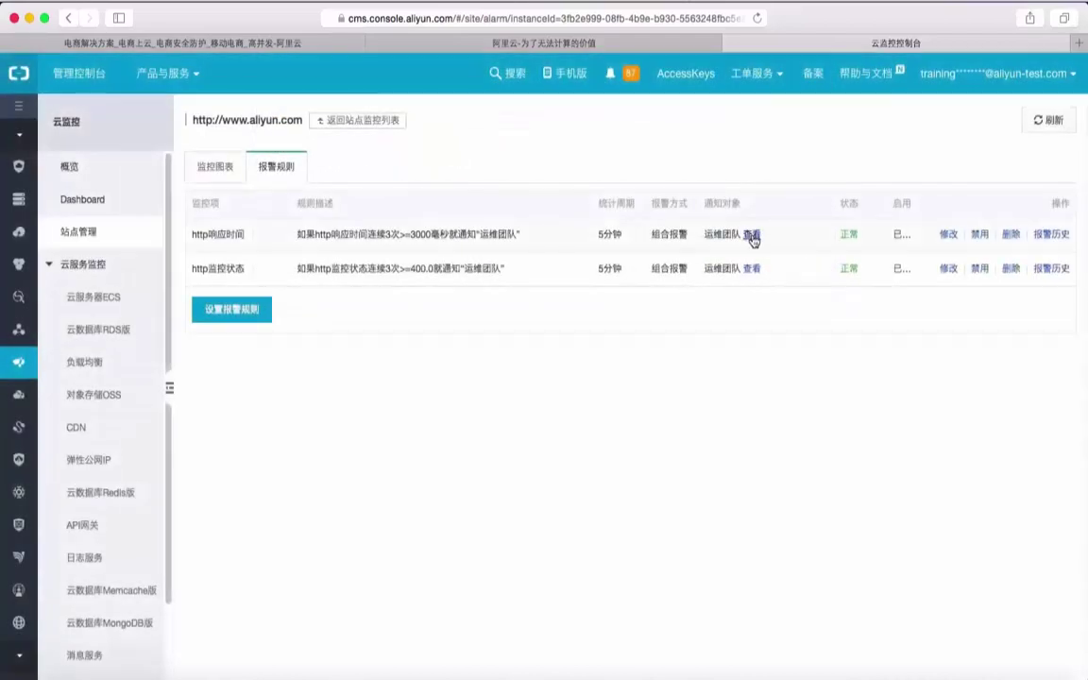
click(750, 235)
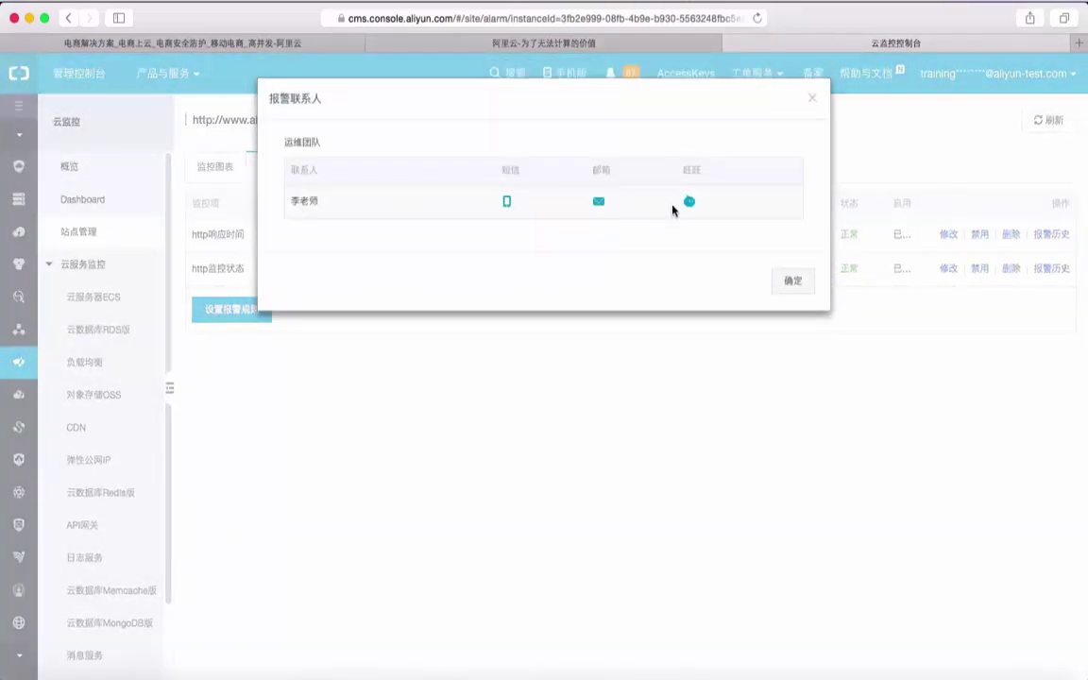
click(790, 282)
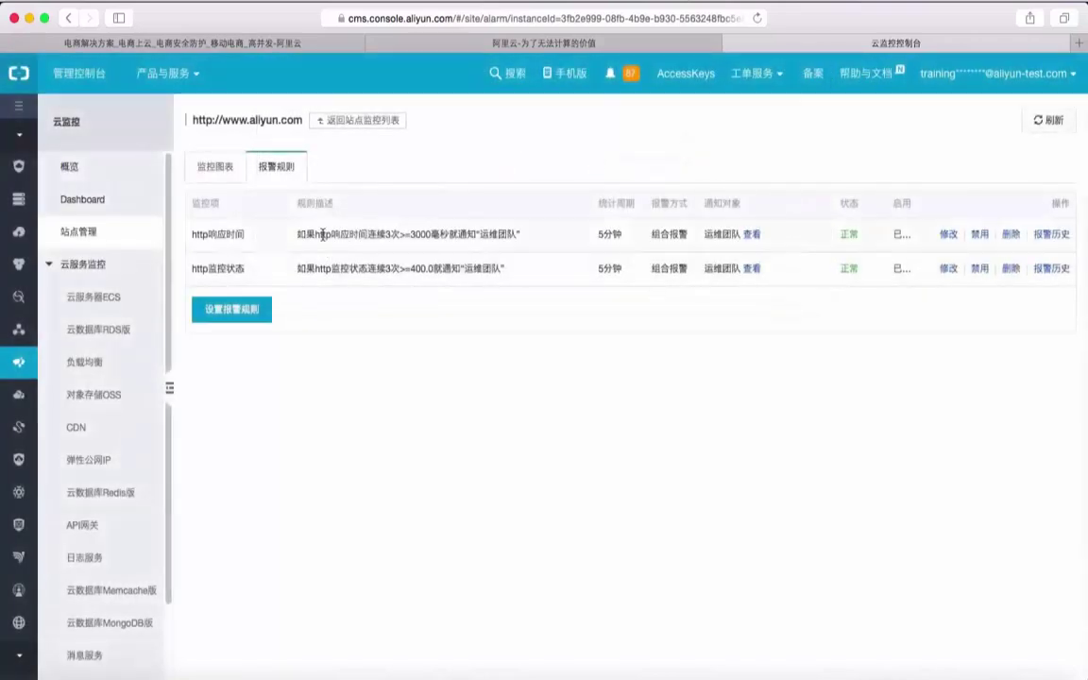
click(249, 166)
click(342, 127)
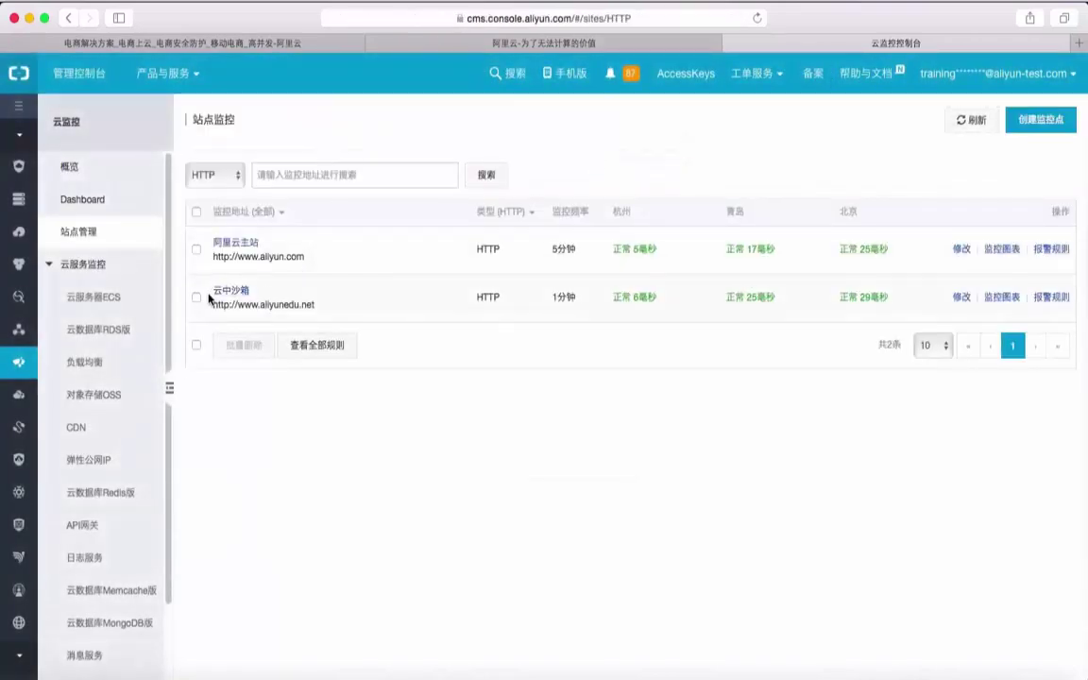
View the 可用性 chart of 云中沙箱 over 12小时 and 1天 and its 响应时间 over 1天 and 3天, and return to the site list
click(997, 298)
click(630, 208)
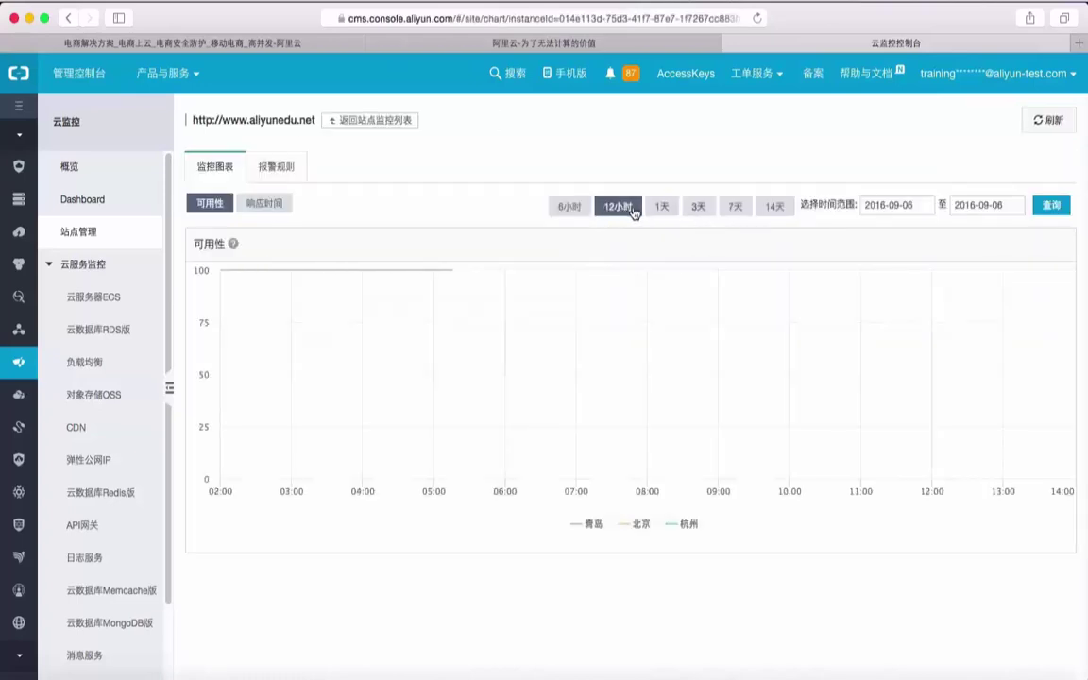
click(665, 210)
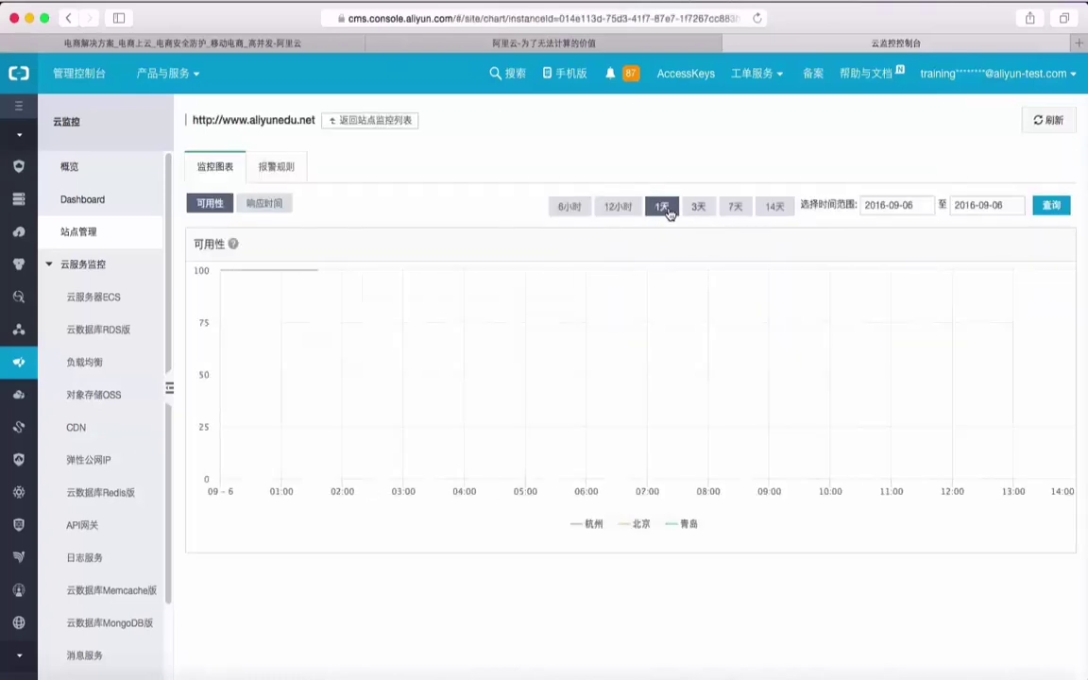
click(270, 211)
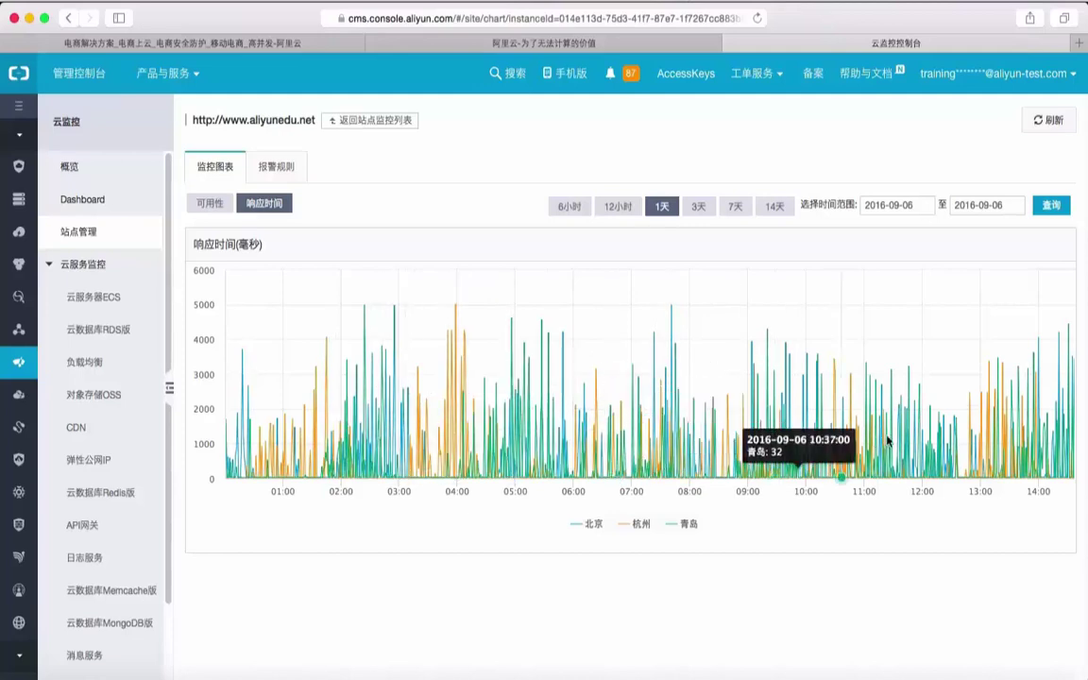
click(697, 206)
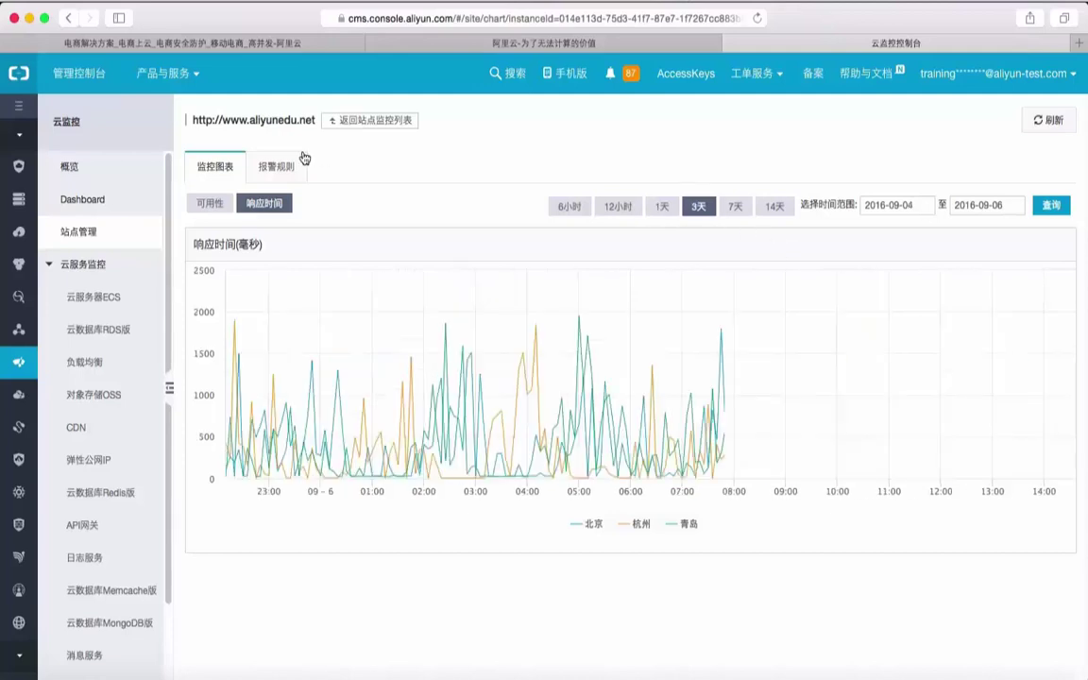
click(375, 122)
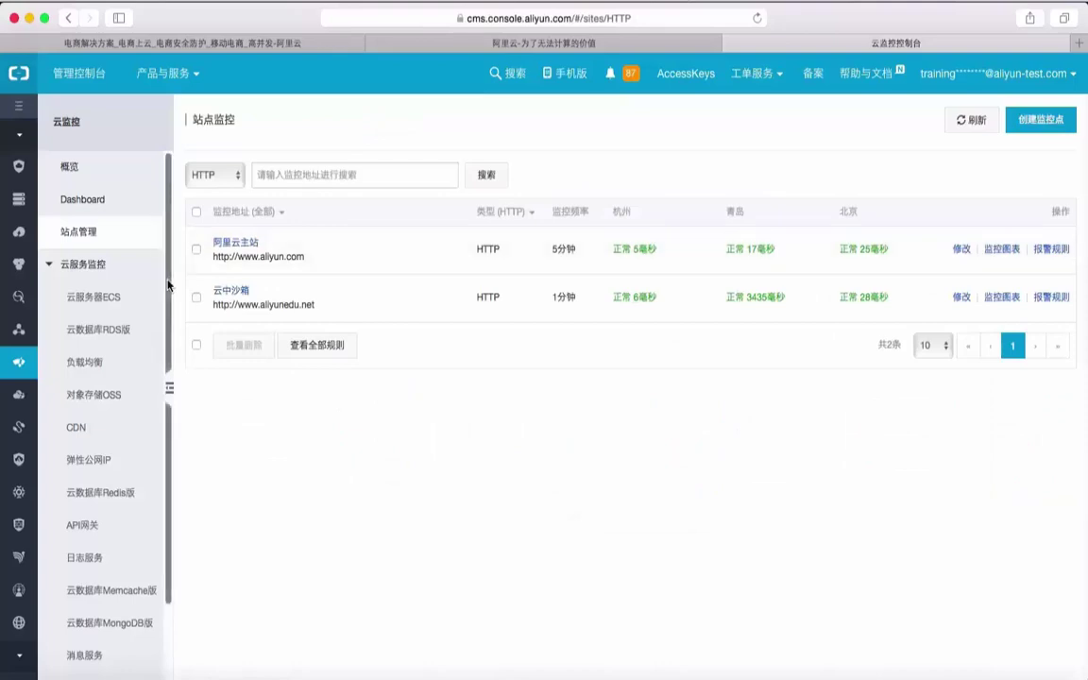
Browse the services listed under 云服务监控 and open the 云服务器ECS monitoring list
click(88, 265)
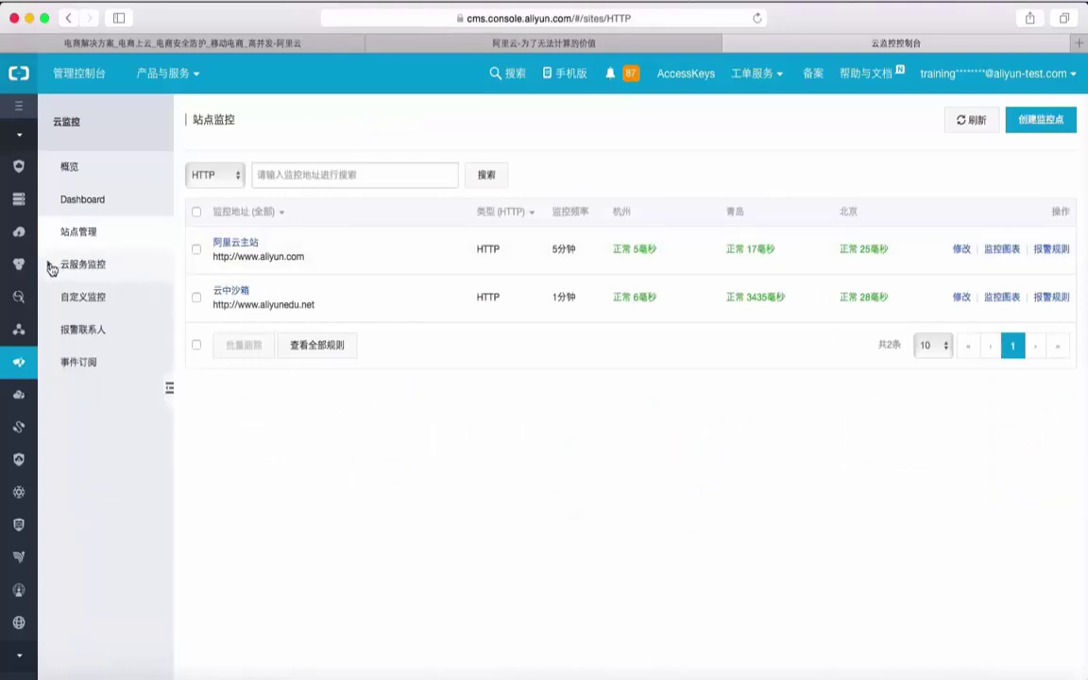
click(51, 267)
scroll(90, 421, down, 3)
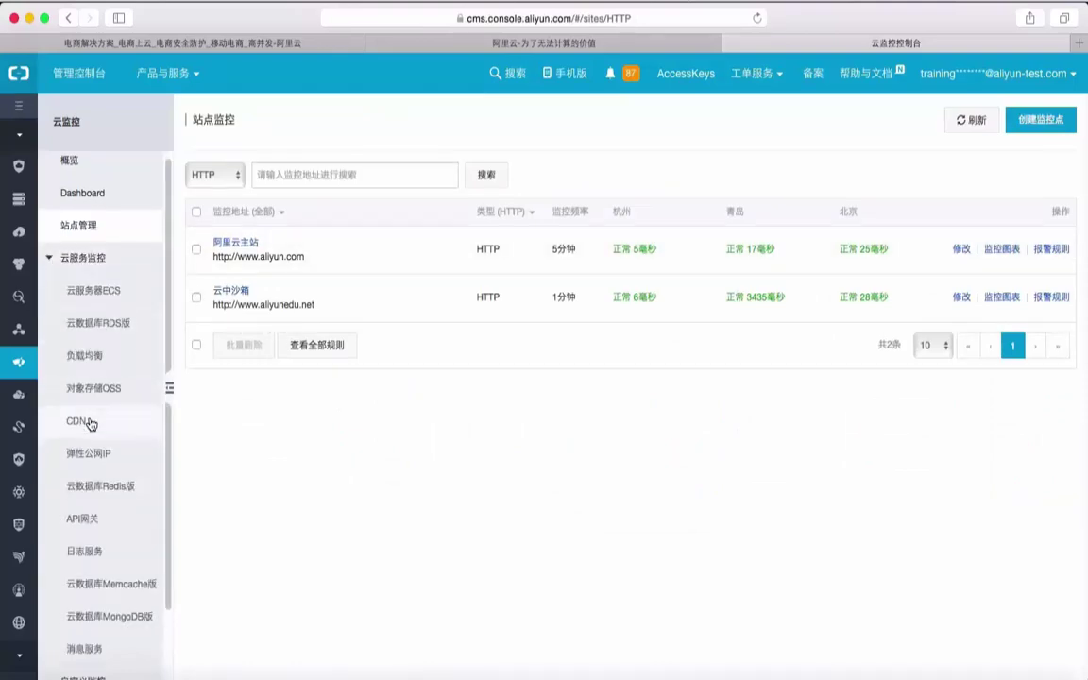
scroll(91, 424, up, 3)
click(94, 299)
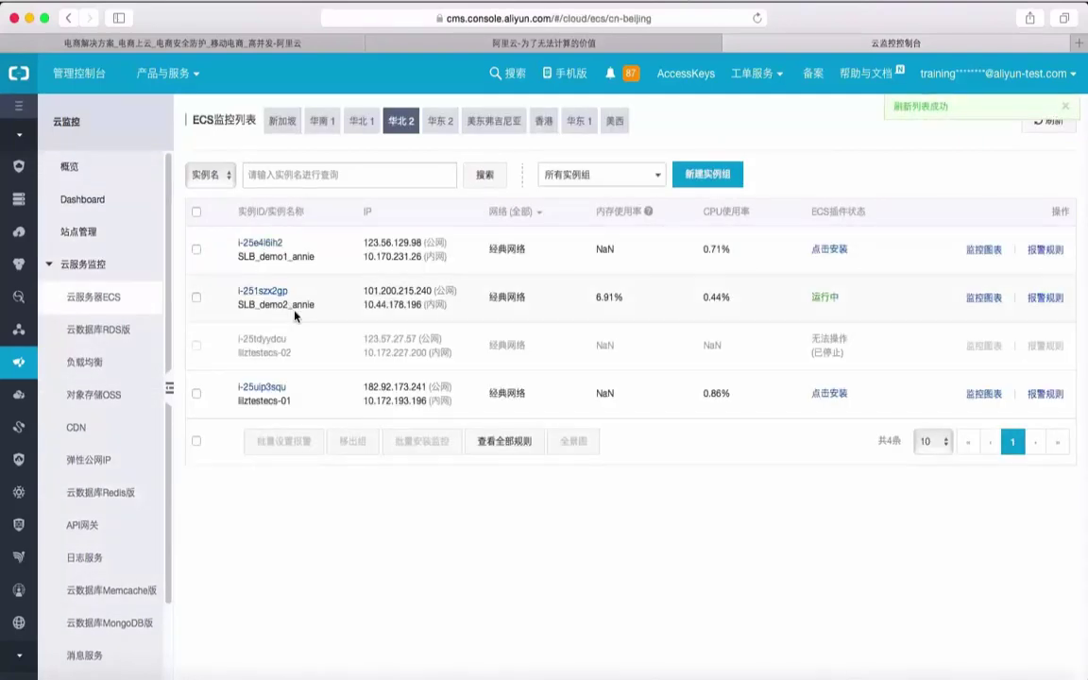
Examine the basic and operating-system-level monitoring charts of ECS instance i-25uip3squ
click(983, 395)
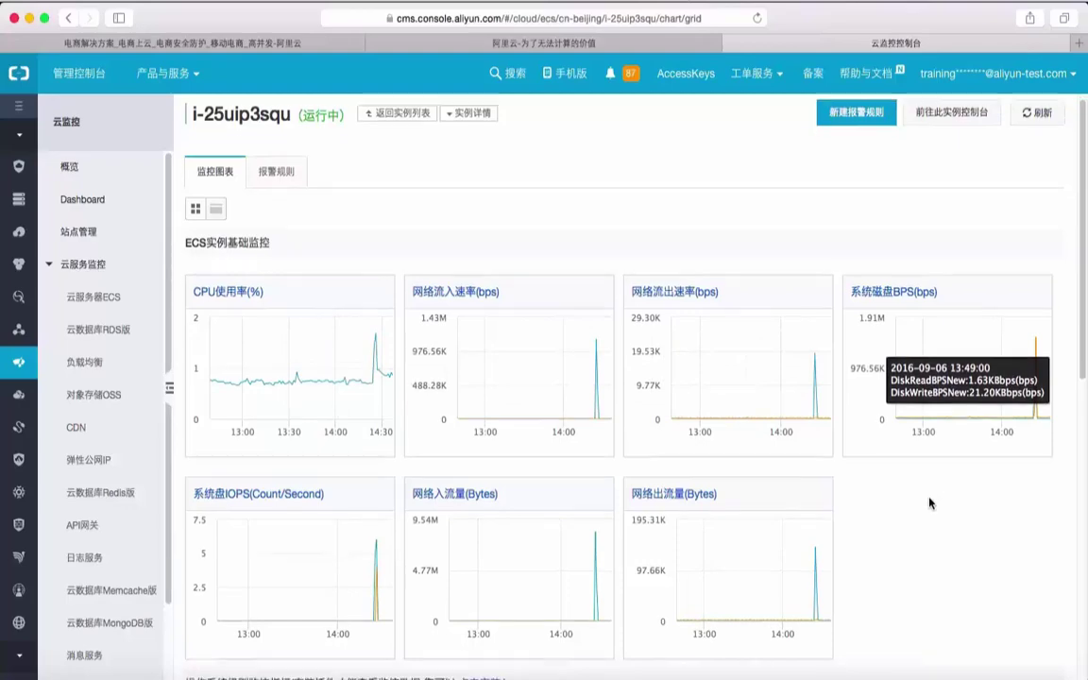
scroll(930, 503, down, 5)
scroll(931, 504, down, 2)
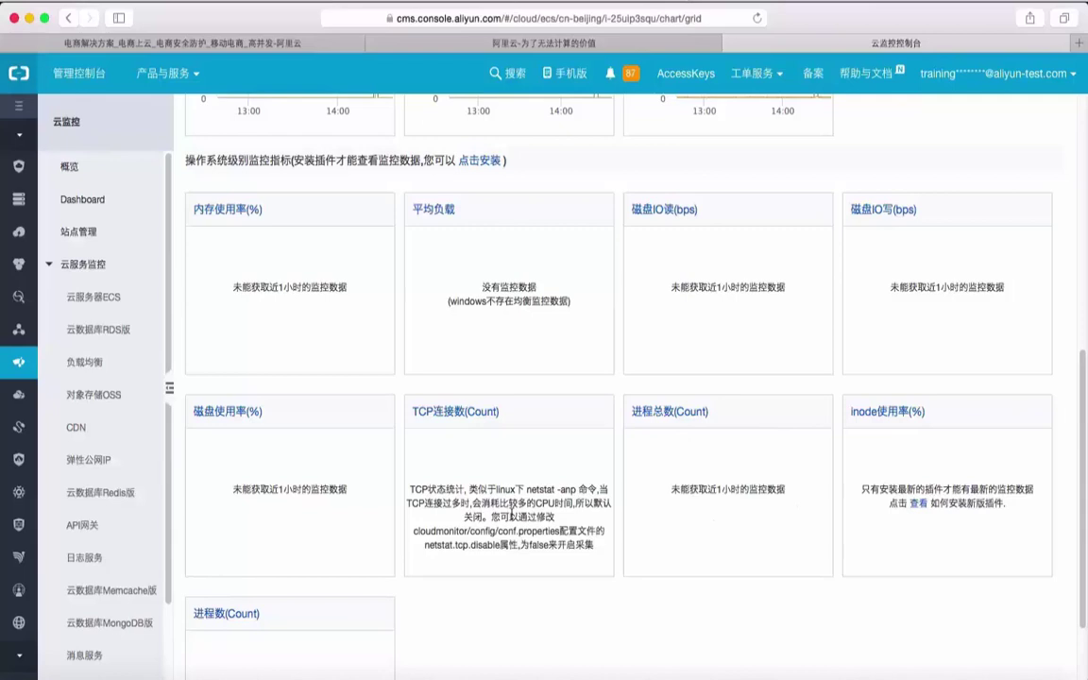
scroll(316, 511, down, 2)
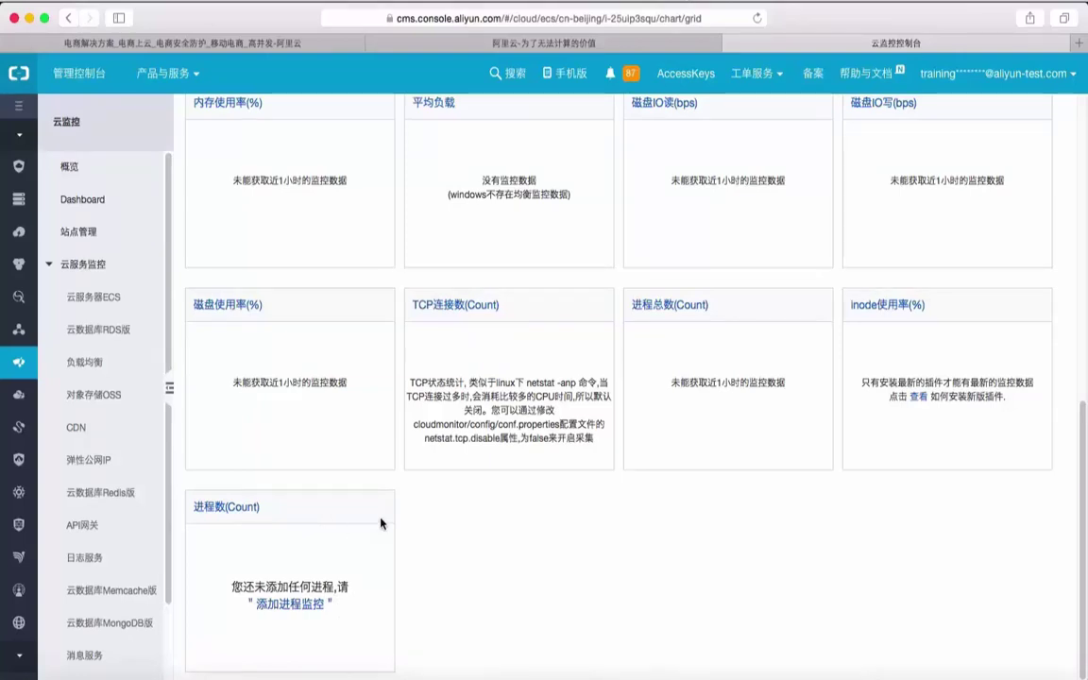
scroll(380, 519, up, 2)
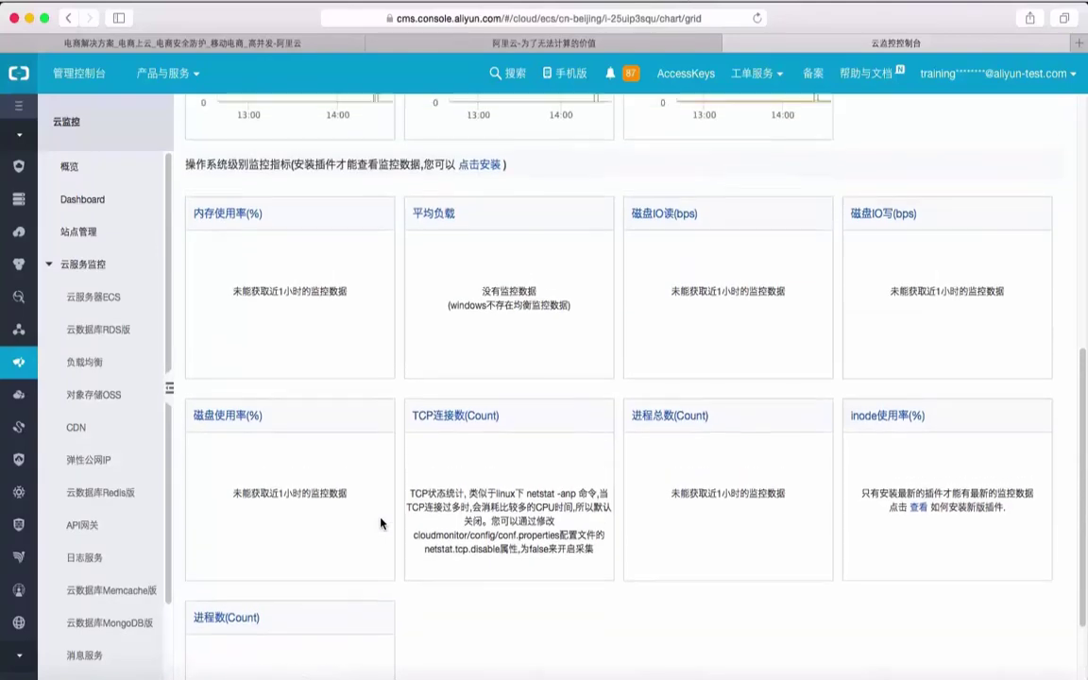
scroll(381, 522, up, 5)
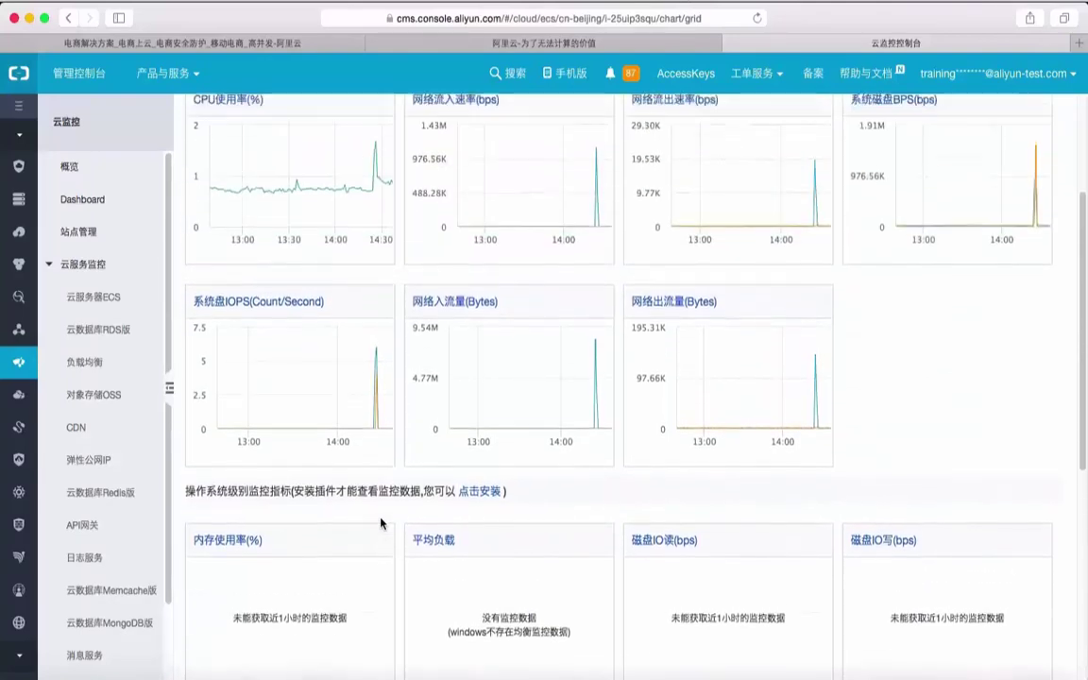
scroll(380, 522, up, 3)
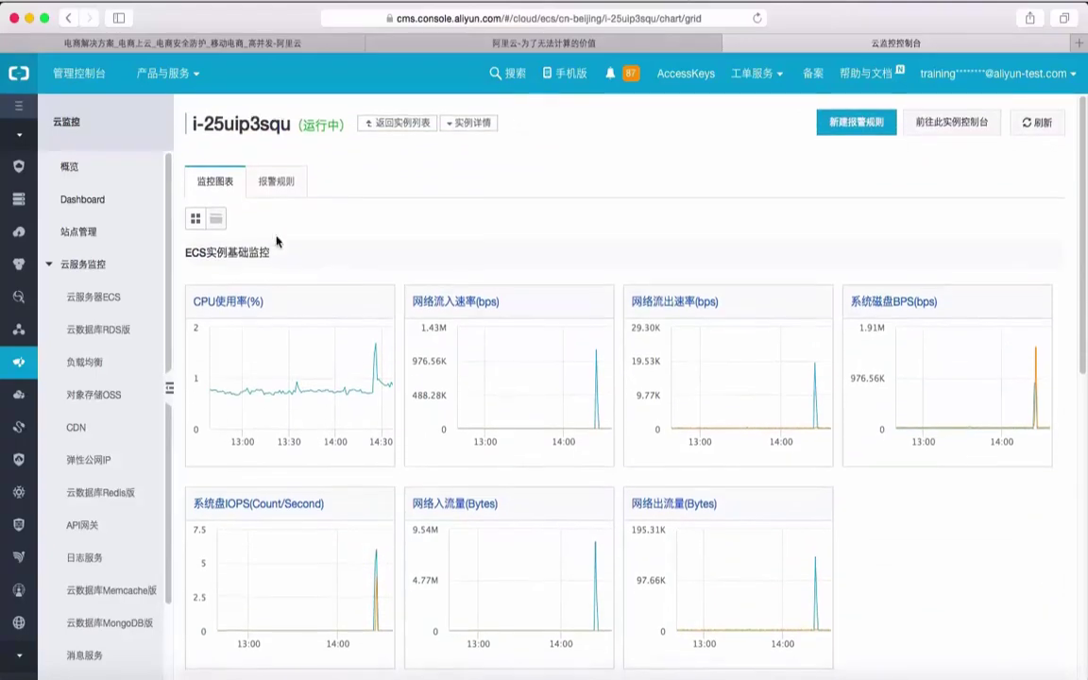
Show the ECS instance's metrics as a single large chart, restore the grid layout, and return to the instance list
click(216, 218)
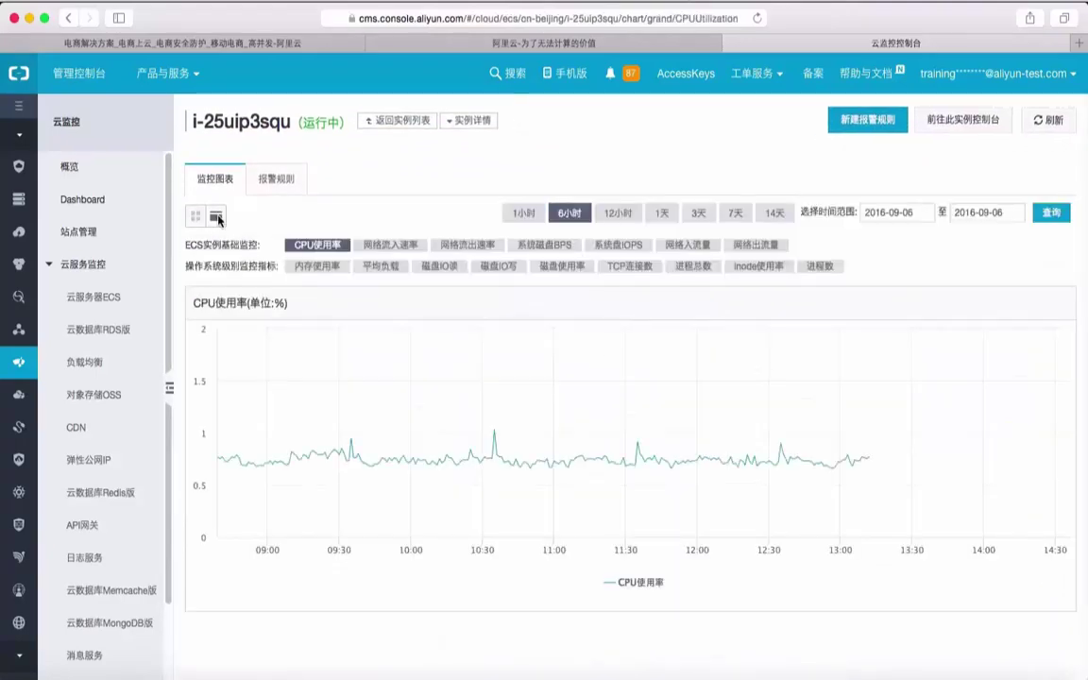
click(195, 216)
click(399, 121)
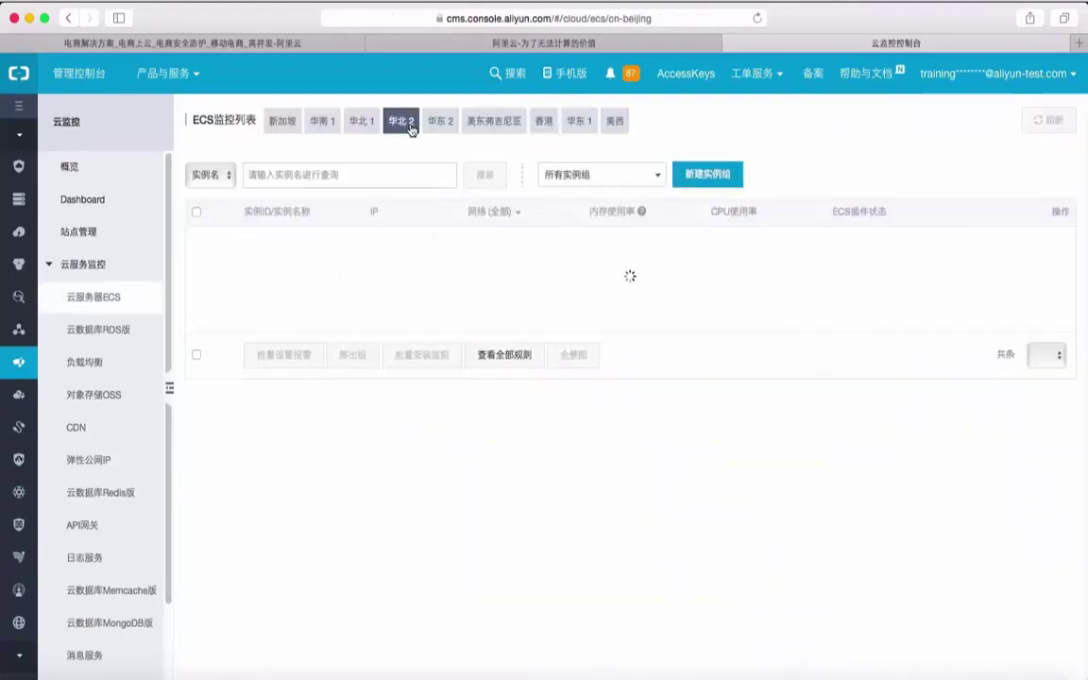
Open the monitoring charts of the 云数据库RDS版 instance in 华北 2 and view its 报警规则
click(117, 333)
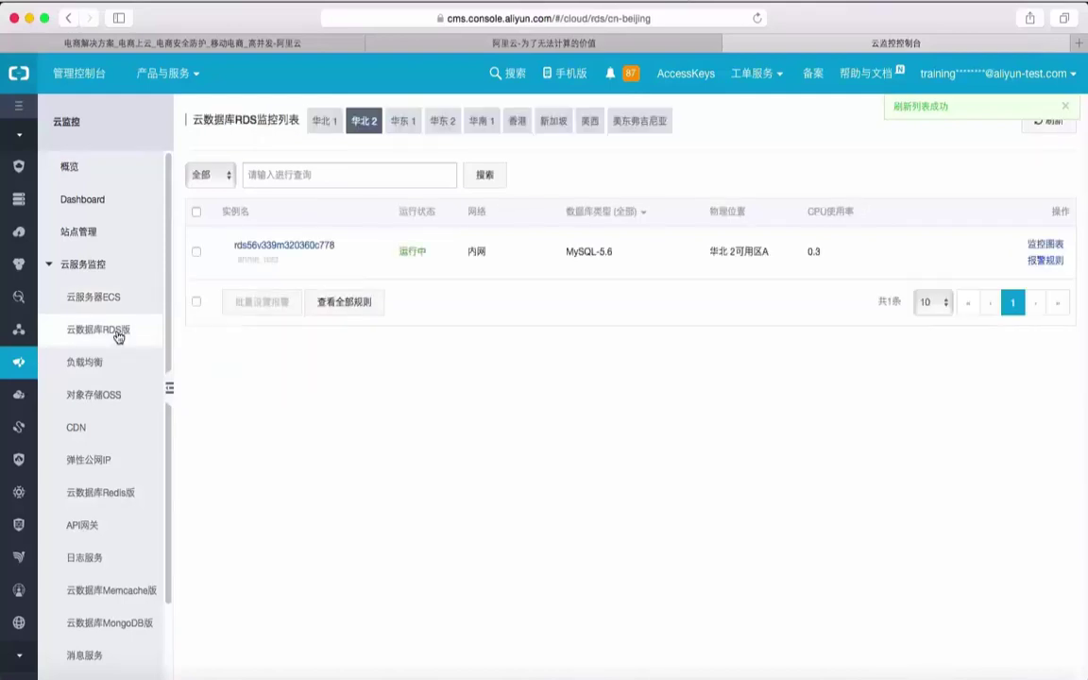
click(1046, 245)
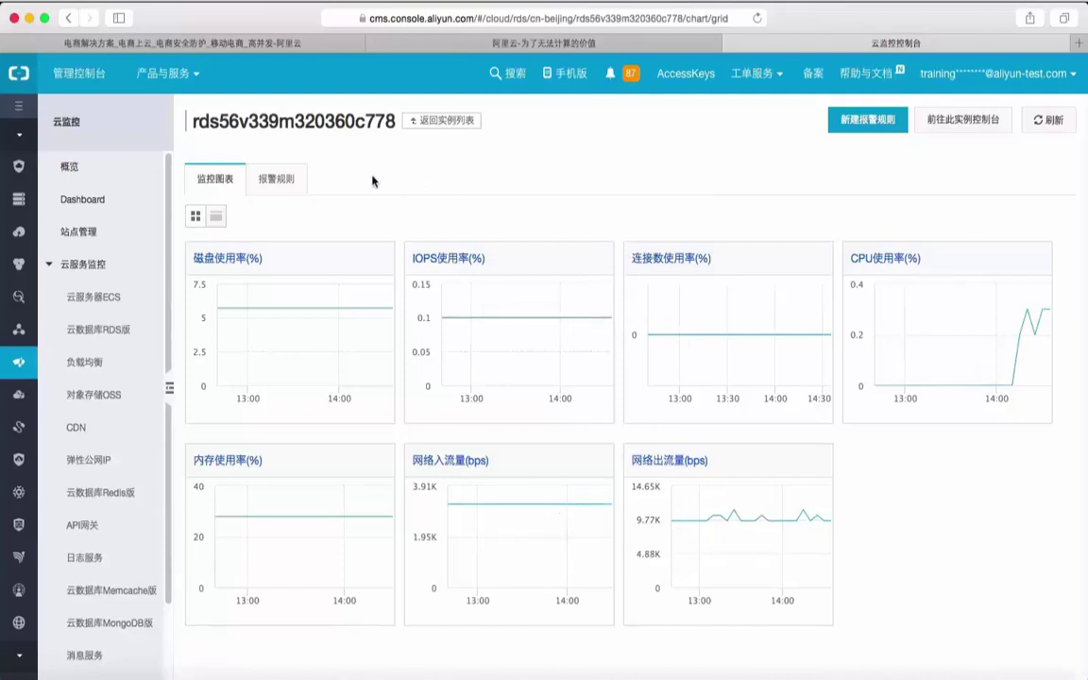
click(287, 184)
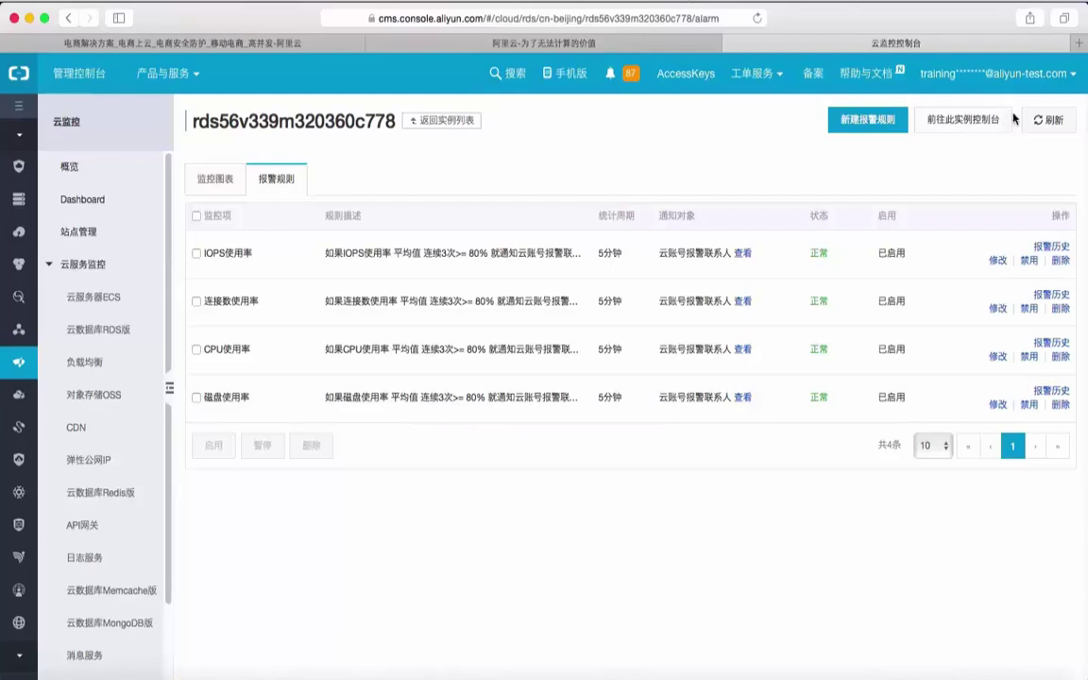
Leave the RDS instance and examine the 用户概况 overview of 对象存储OSS, including 请求状态详情 and 服务监控总览
click(460, 124)
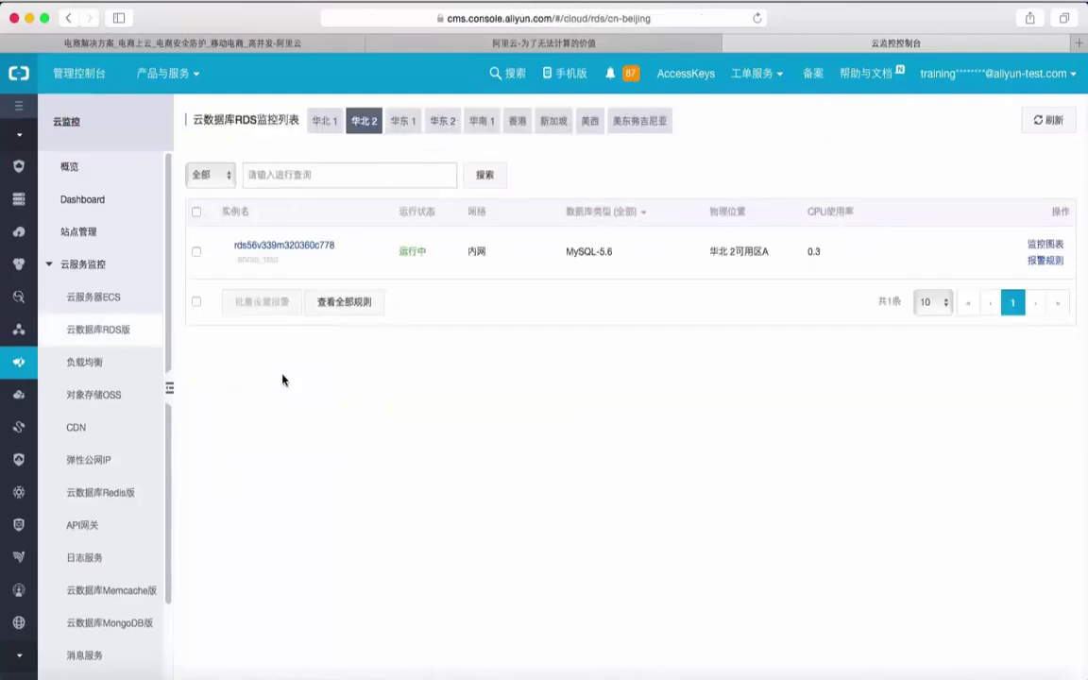
click(130, 366)
click(102, 398)
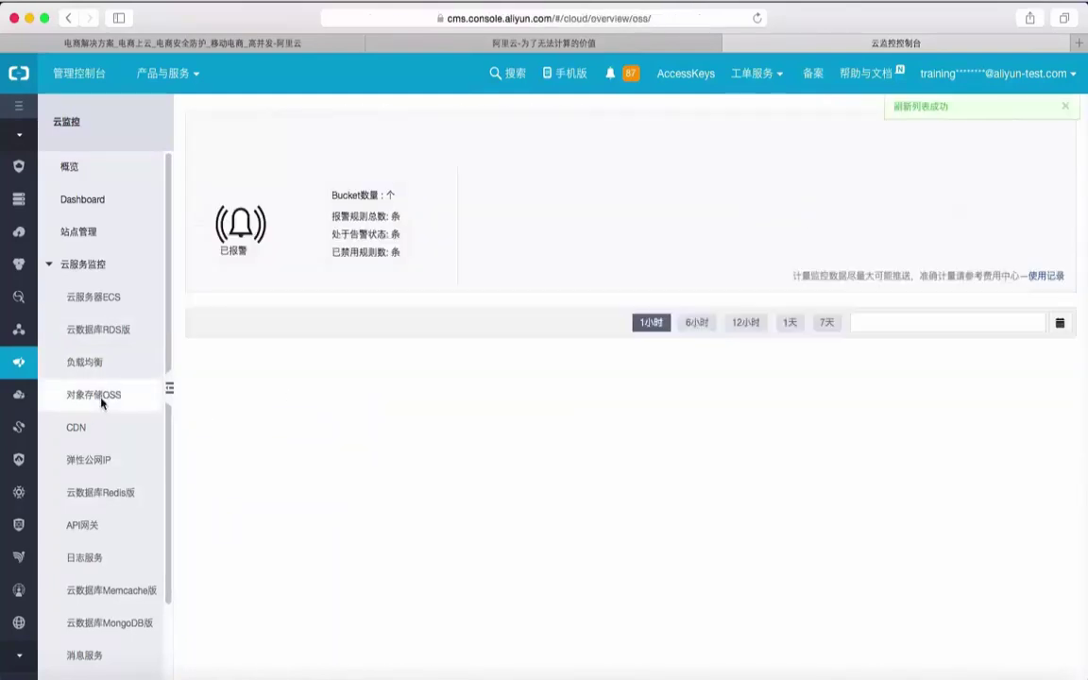
scroll(377, 295, down, 2)
scroll(424, 336, up, 2)
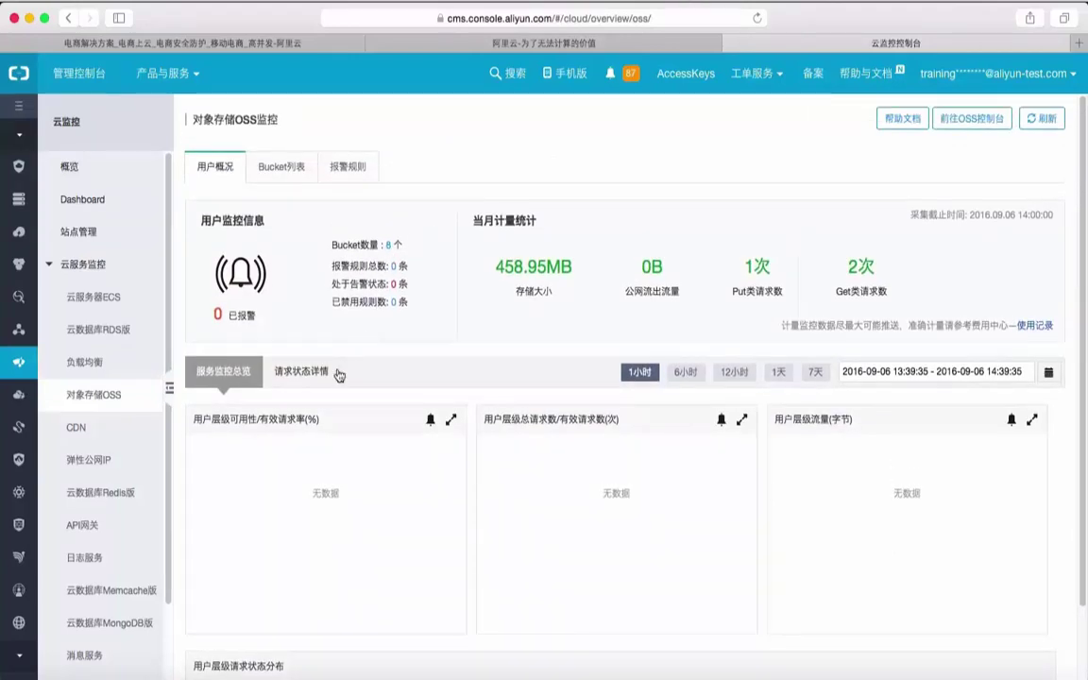
click(294, 373)
click(234, 373)
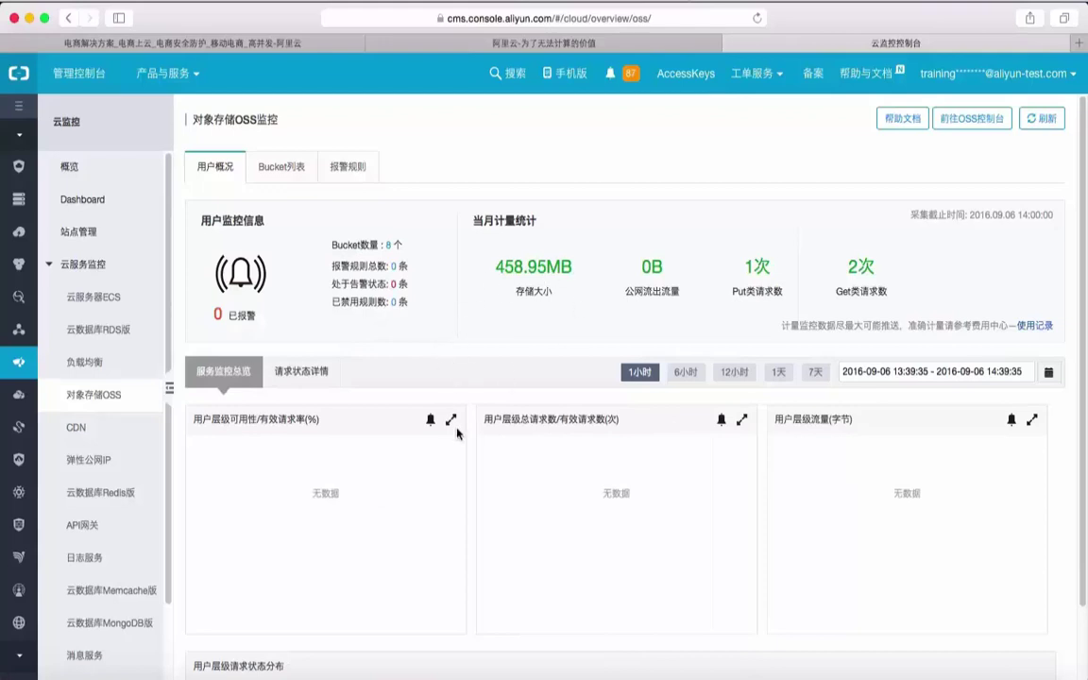
scroll(456, 430, down, 2)
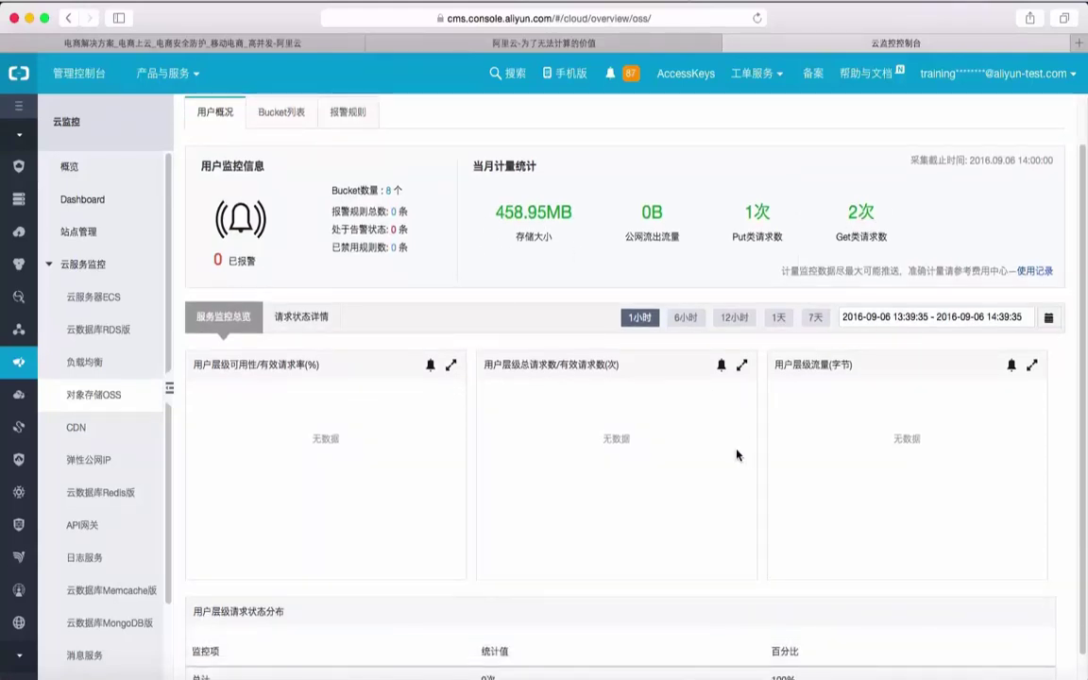
scroll(735, 454, down, 1)
scroll(736, 454, up, 3)
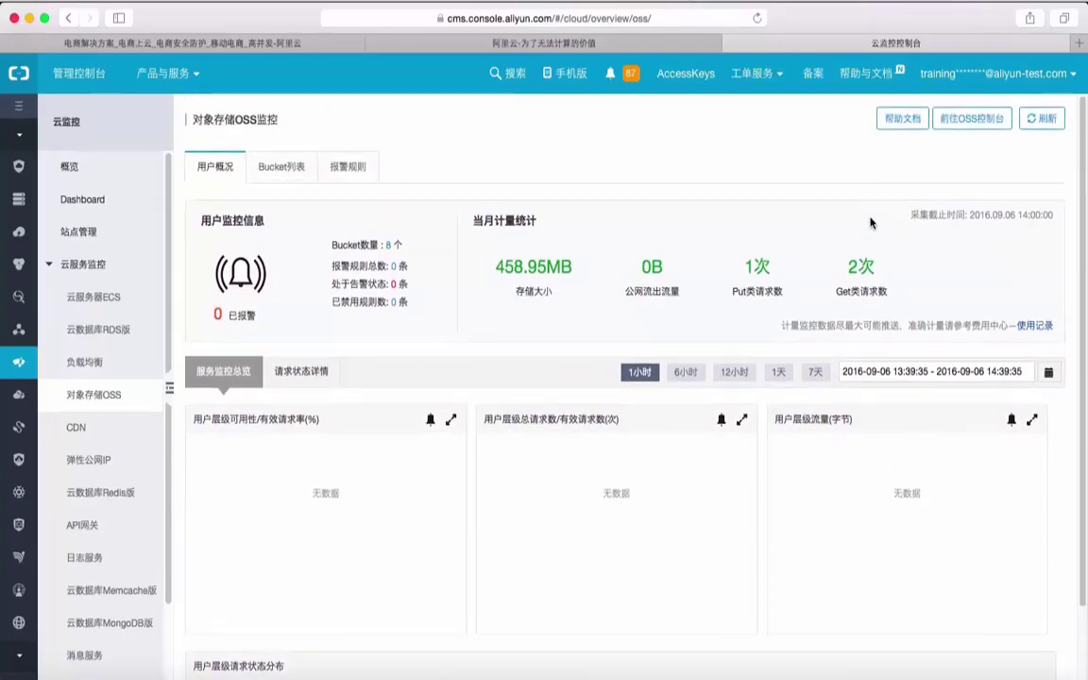
Open 自定义监控, view the chart and alarm rules of the AppleSalesAmount item, and return to the custom monitoring list
scroll(150, 498, down, 2)
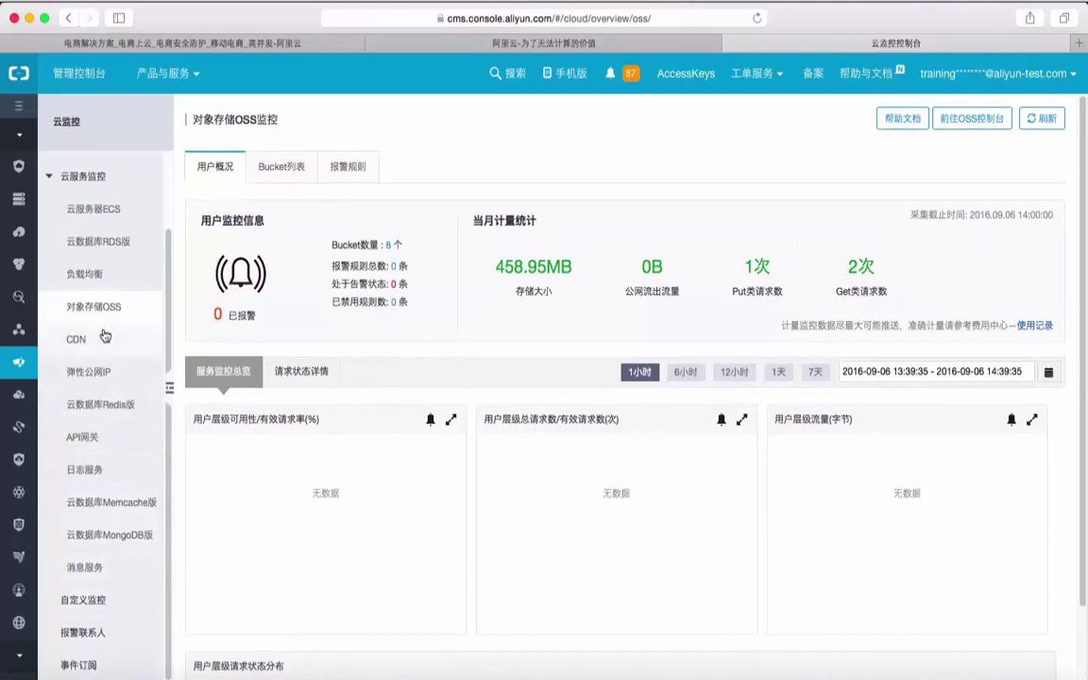
click(87, 598)
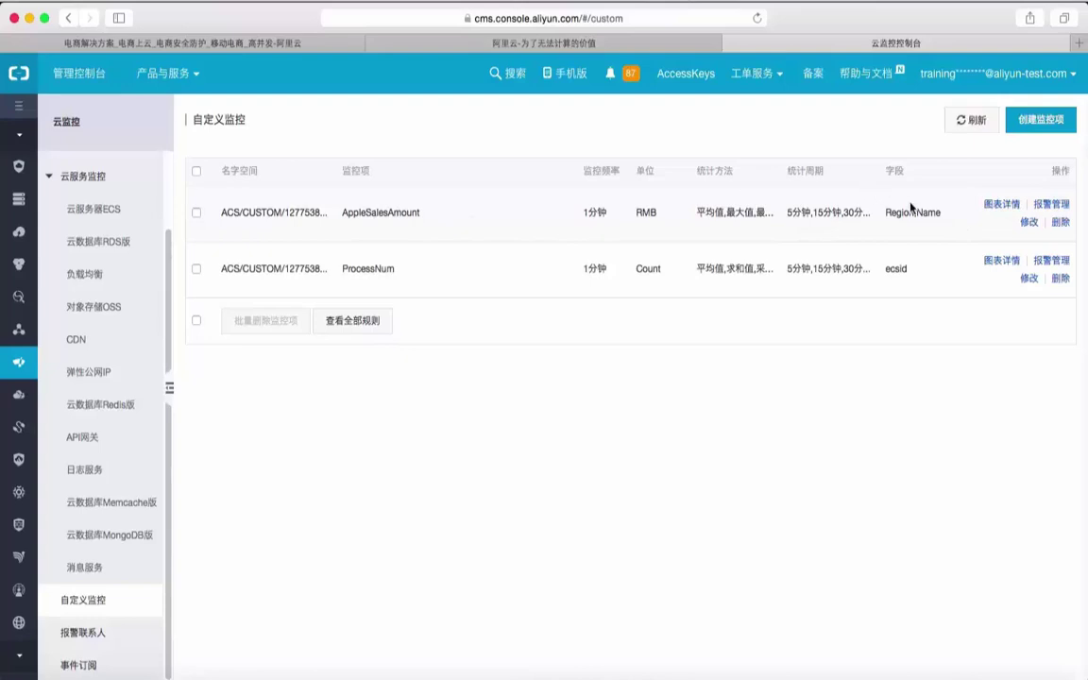
click(999, 209)
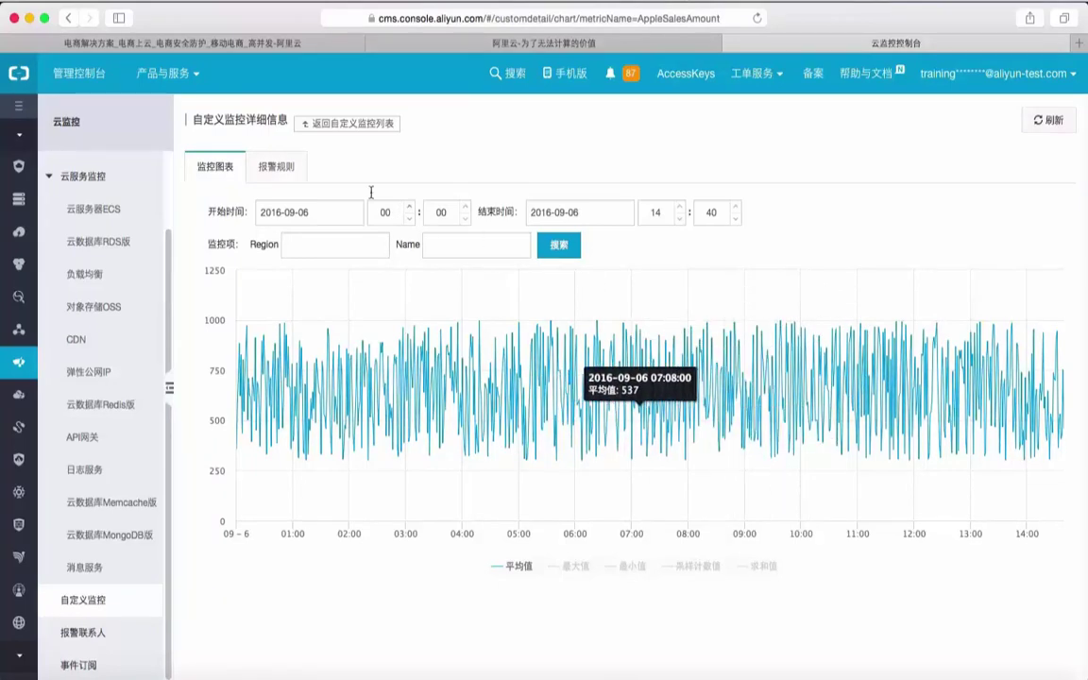
click(274, 168)
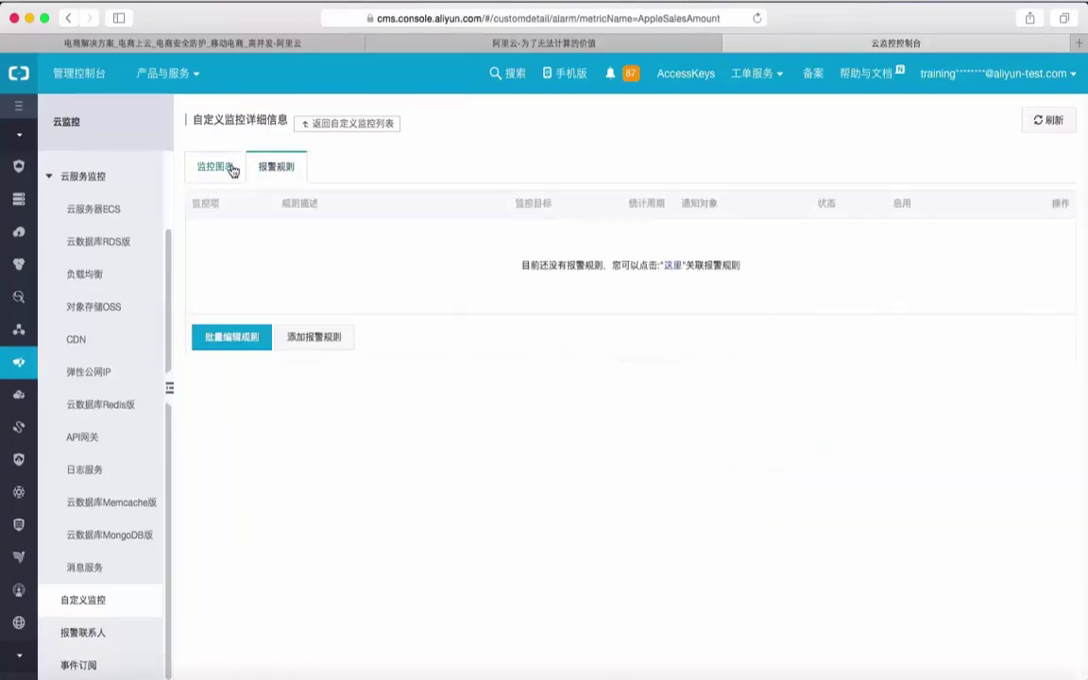
click(343, 124)
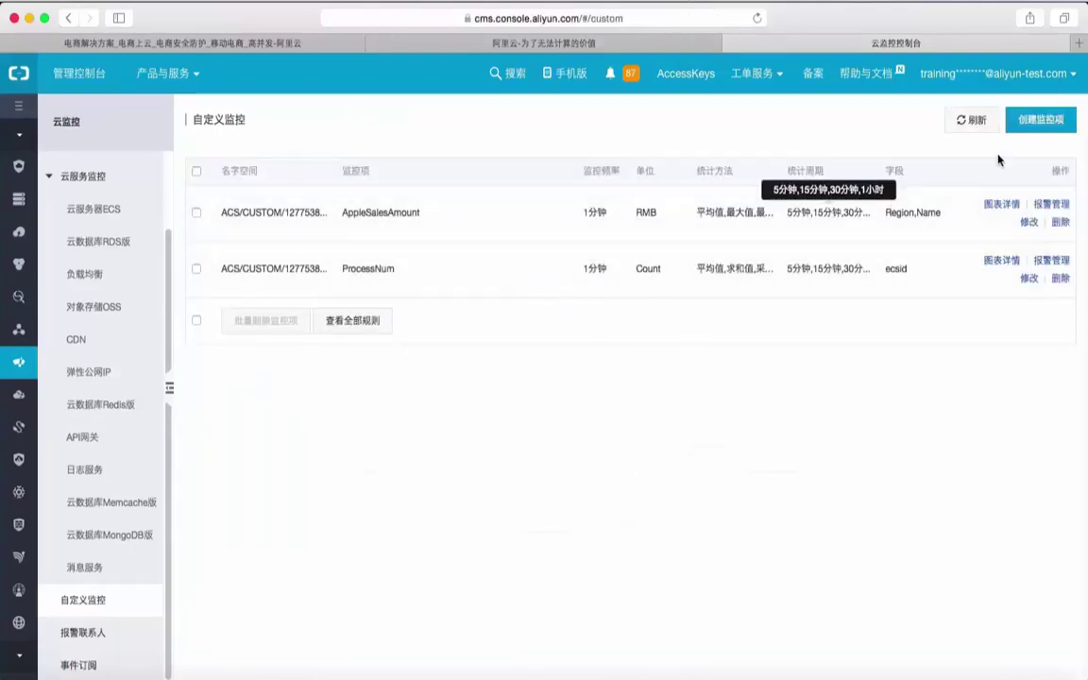
Examine the form for adding a custom monitoring item and close it without creating one
click(1040, 121)
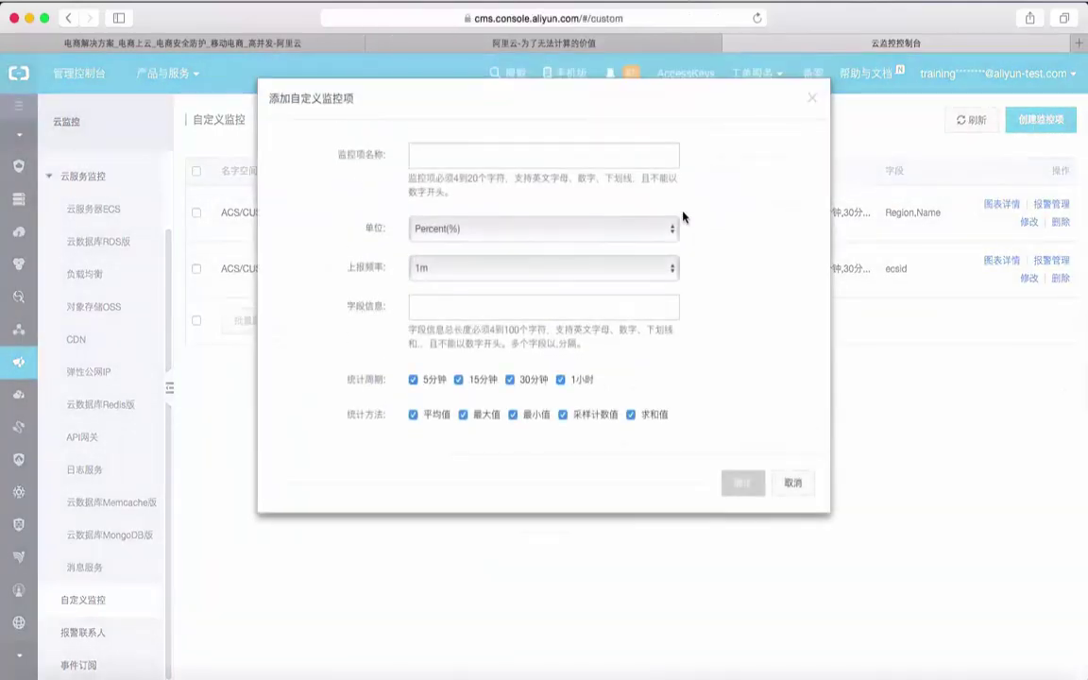
click(492, 155)
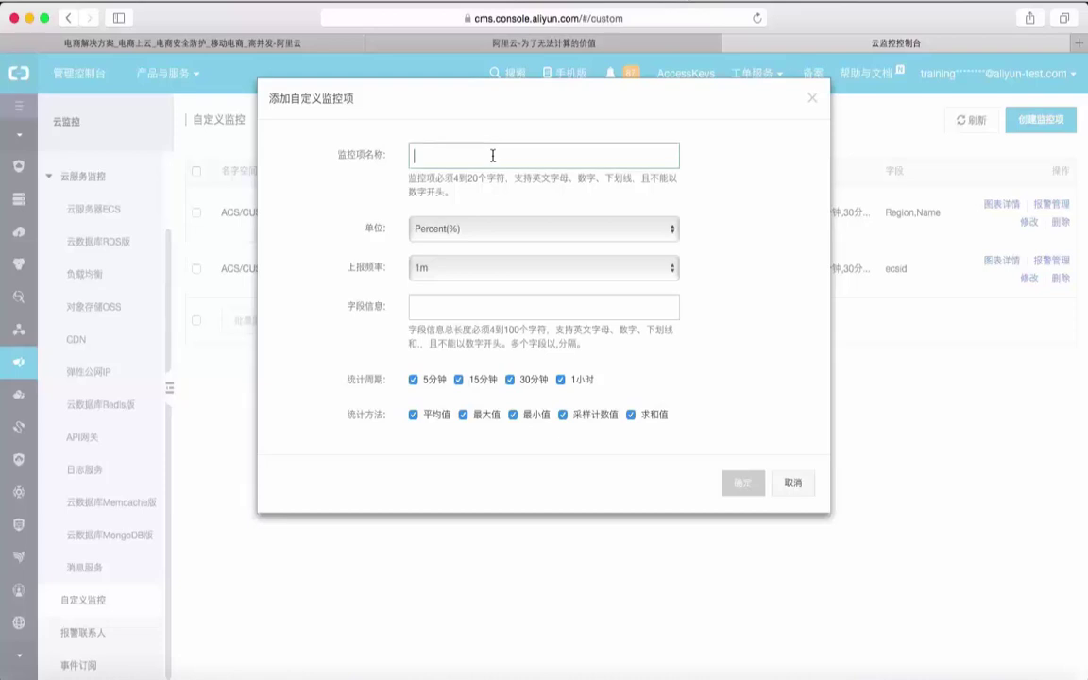
click(441, 301)
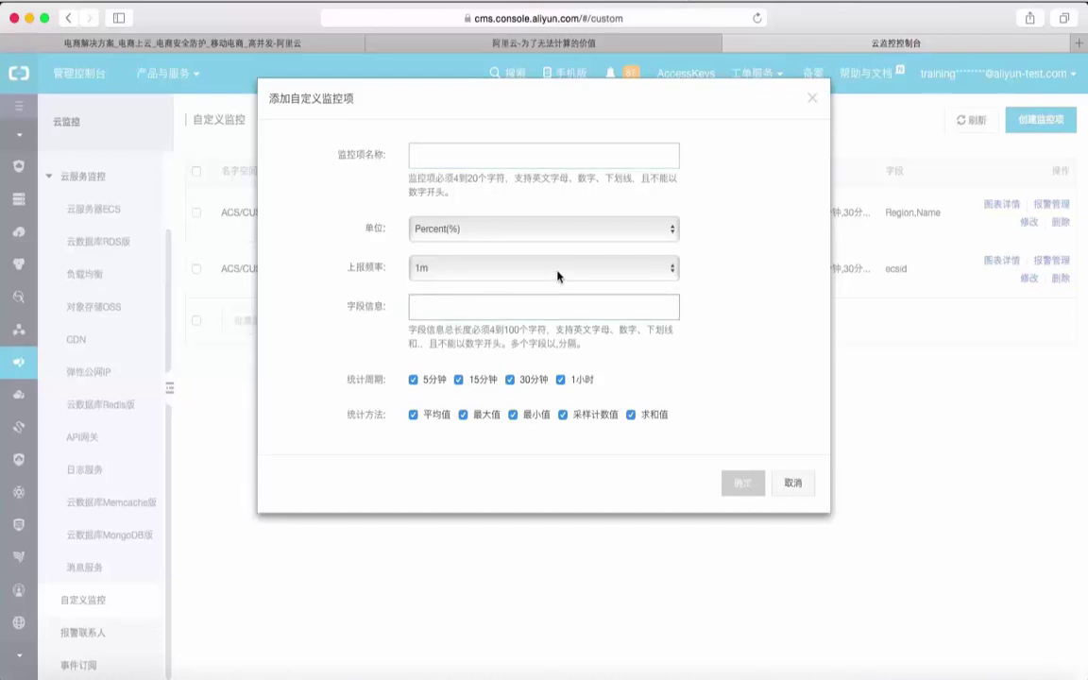
click(791, 482)
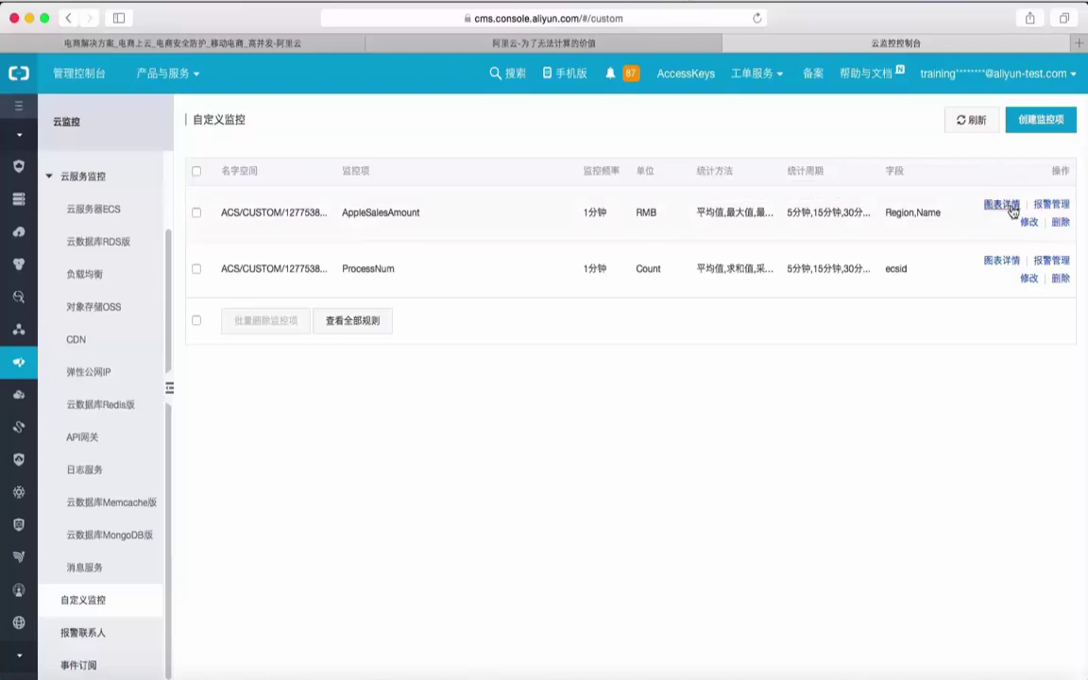
Examine the alarm rule setup for AppleSalesAmount, including its Region, Name and threshold fields, and close it without saving
click(1051, 204)
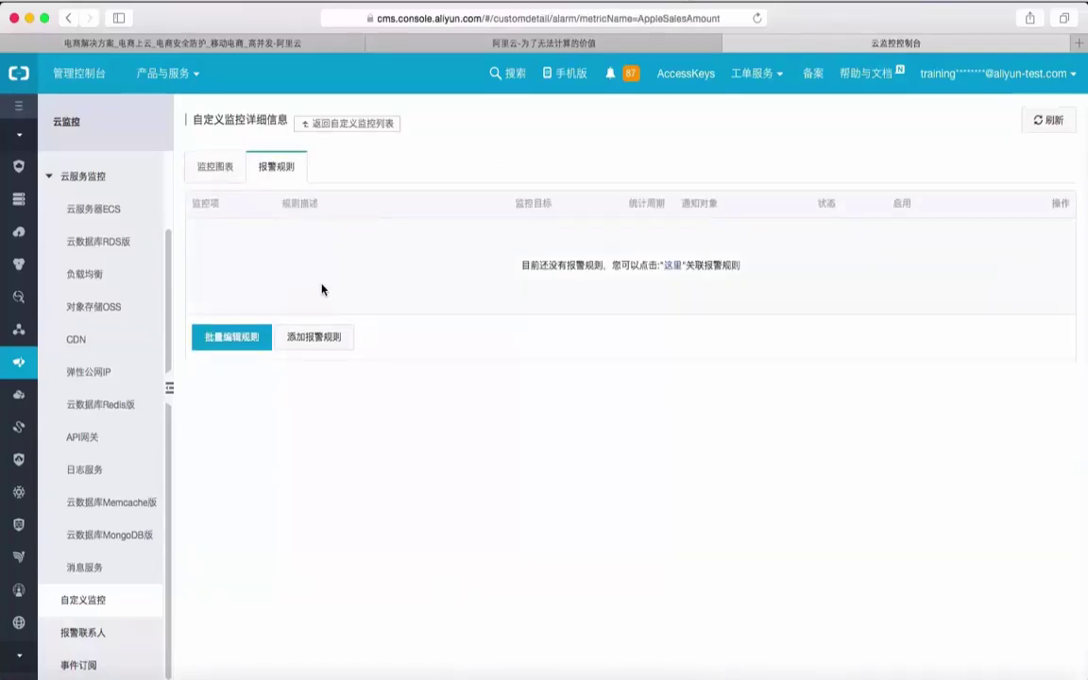
click(672, 265)
click(389, 240)
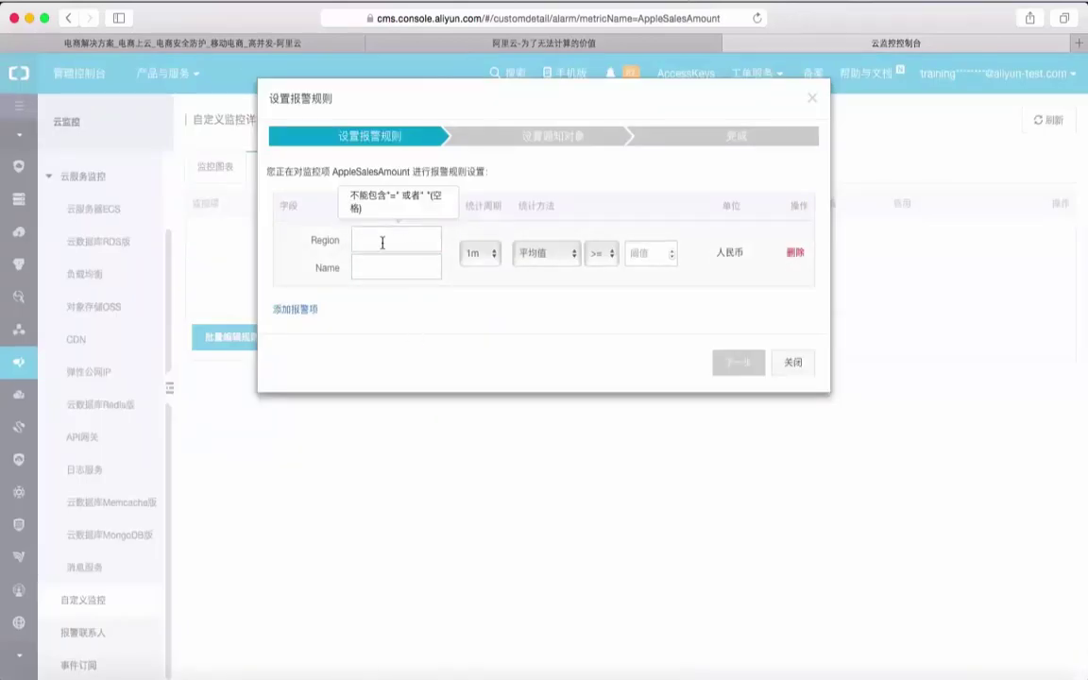
click(384, 263)
click(444, 345)
click(648, 253)
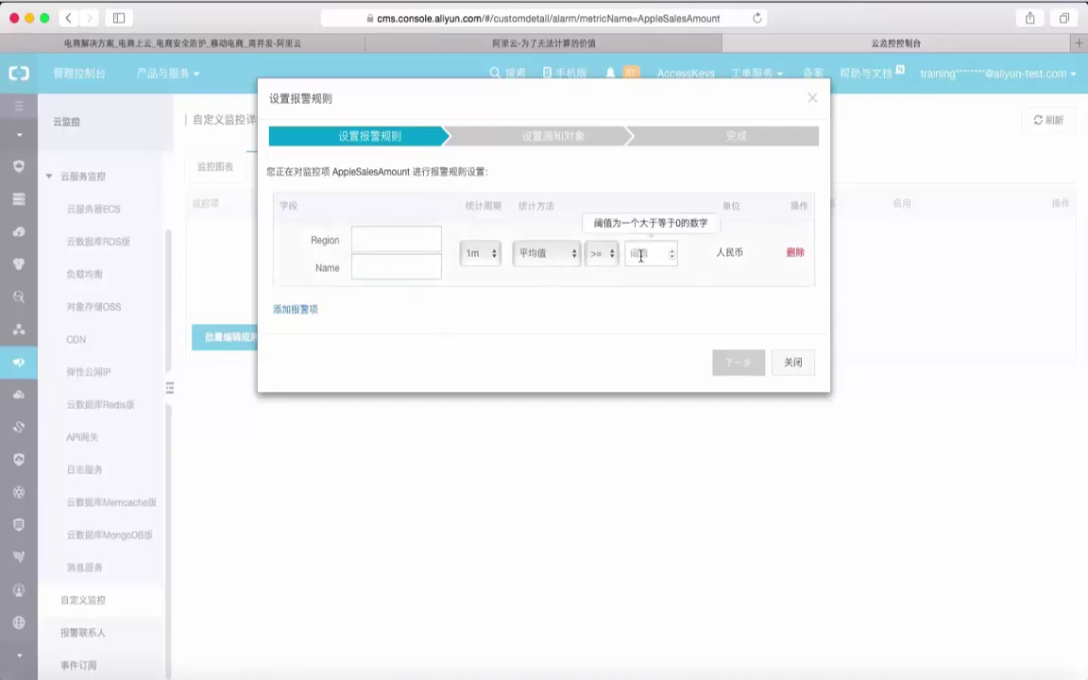
click(765, 269)
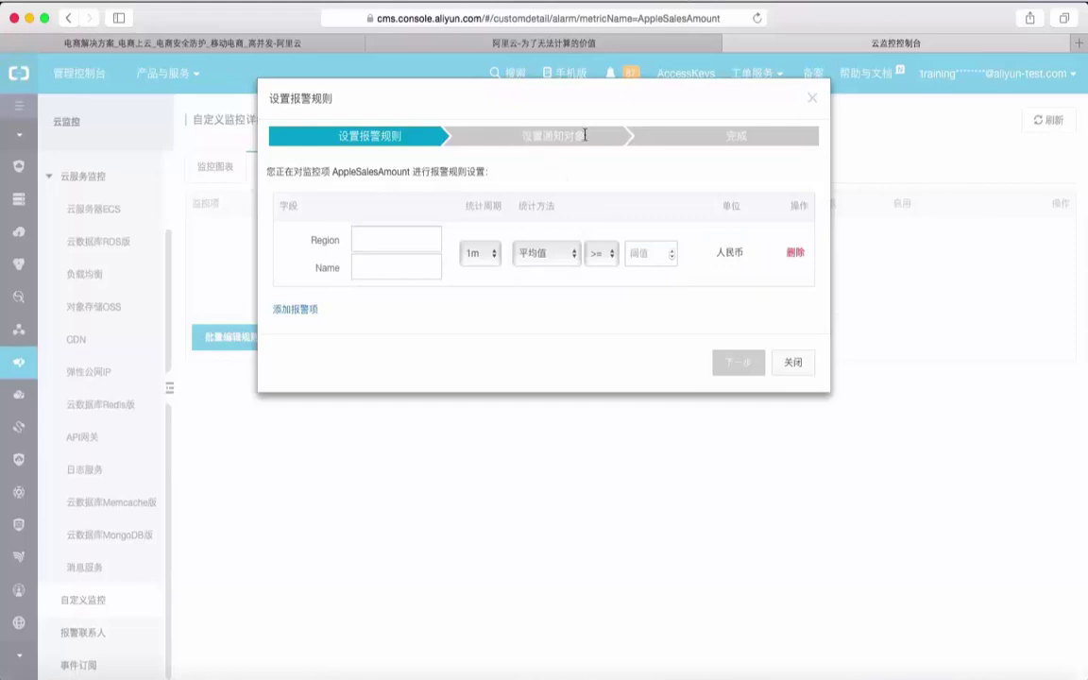
click(793, 362)
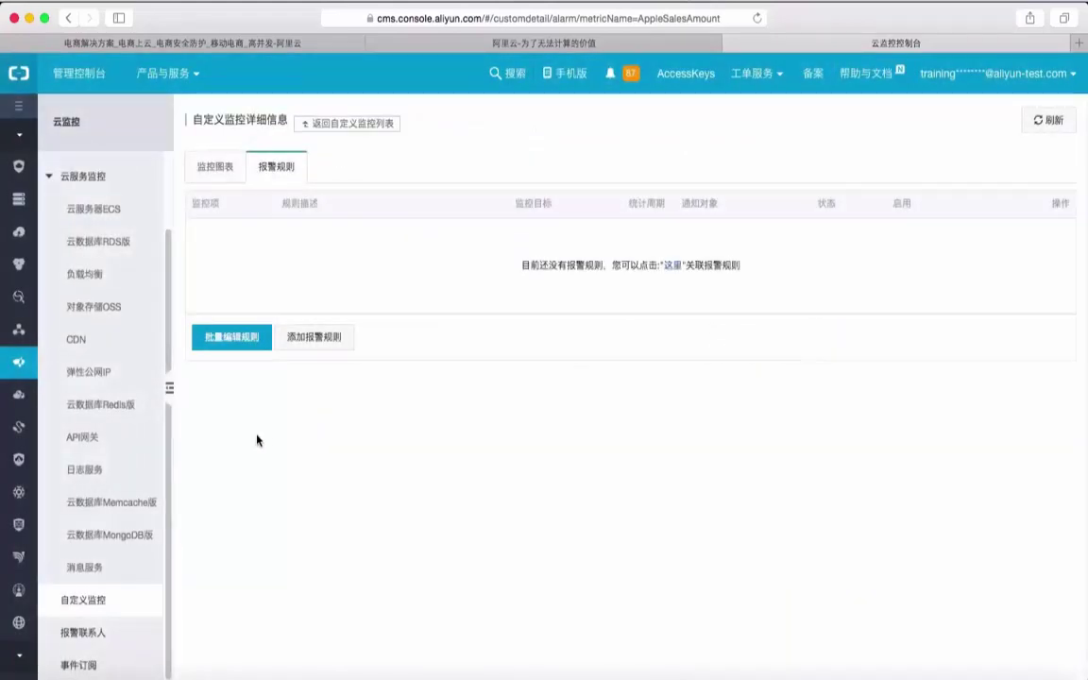
Open the 报警联系人 list, view the form for a new contact, and cancel it
click(64, 635)
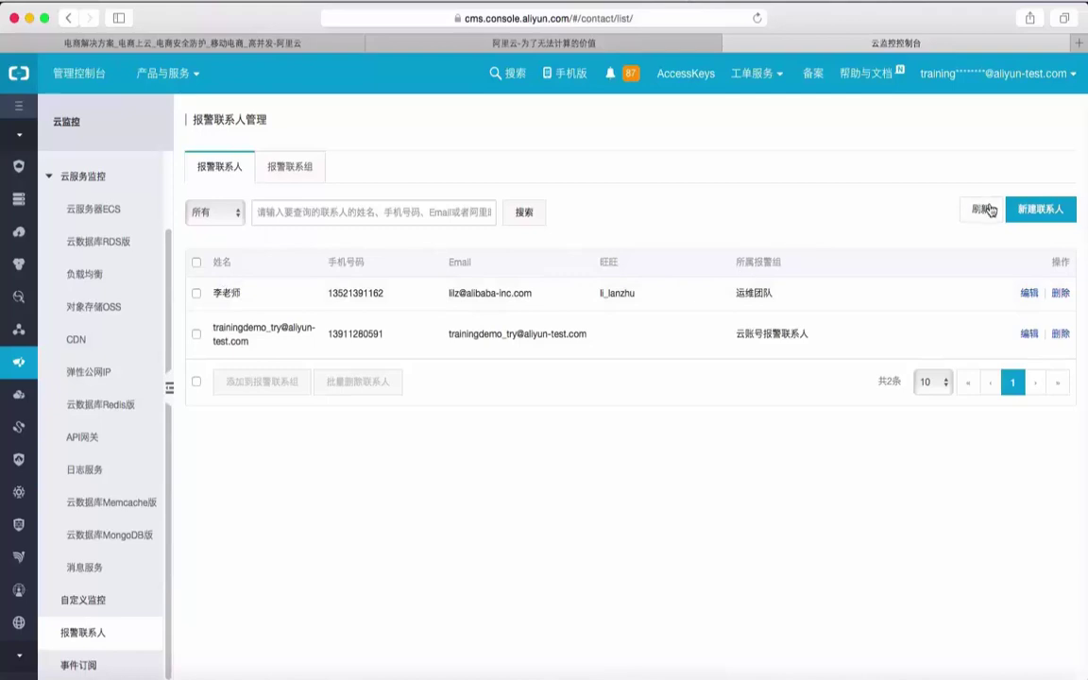
click(1024, 213)
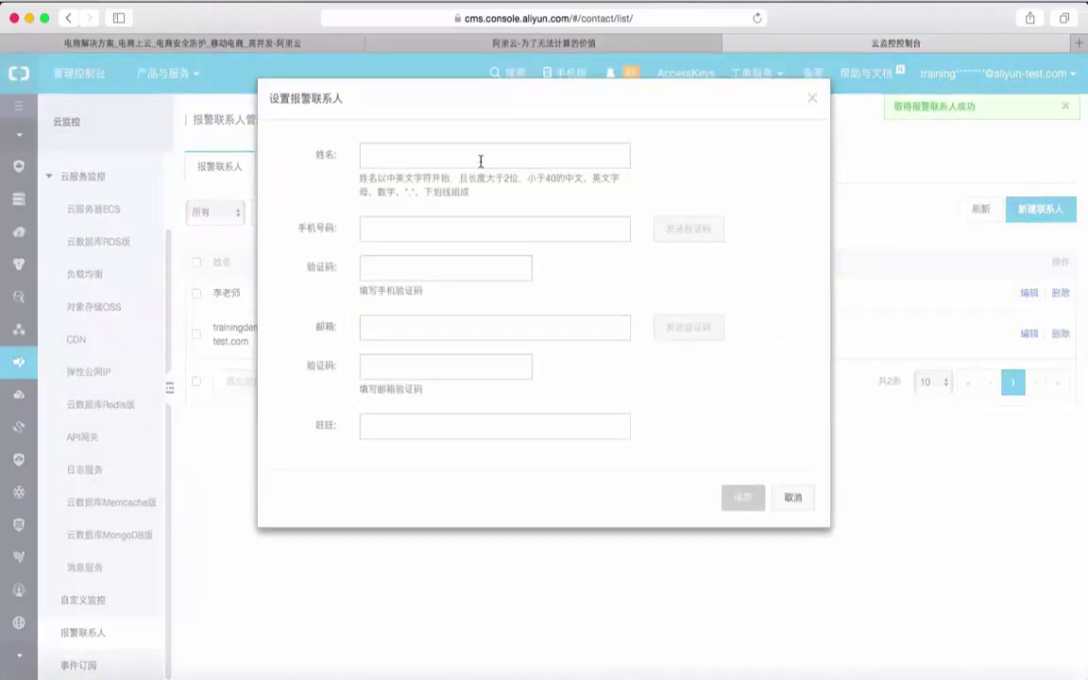
click(798, 502)
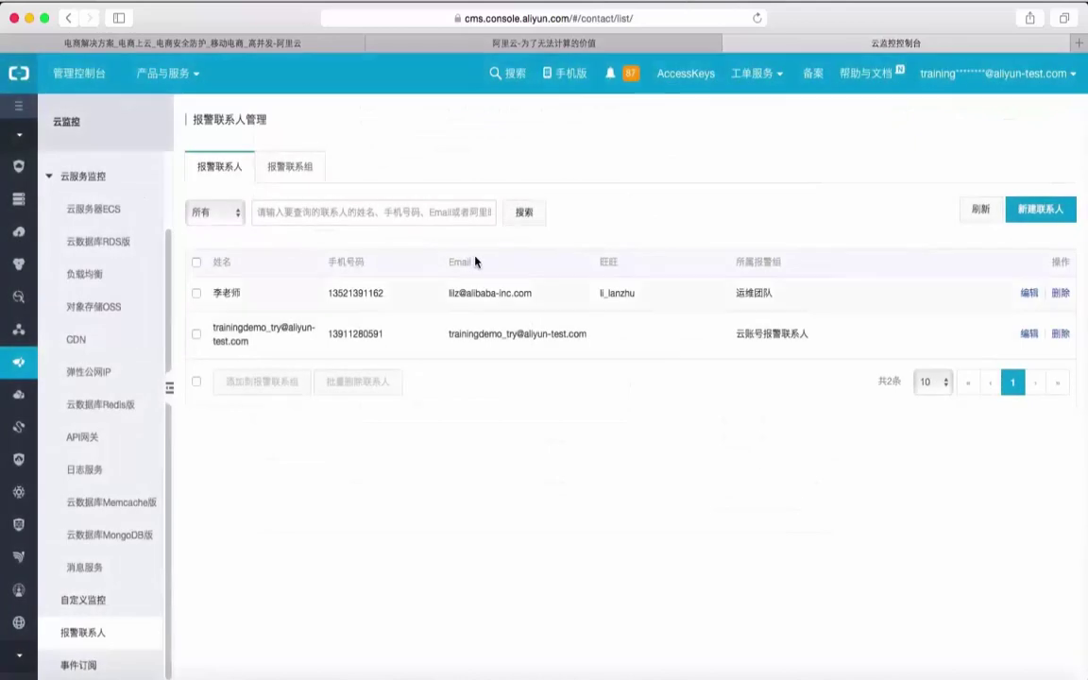
Add the remaining available contact to the 运维团队 alarm contact group and save the group
click(283, 175)
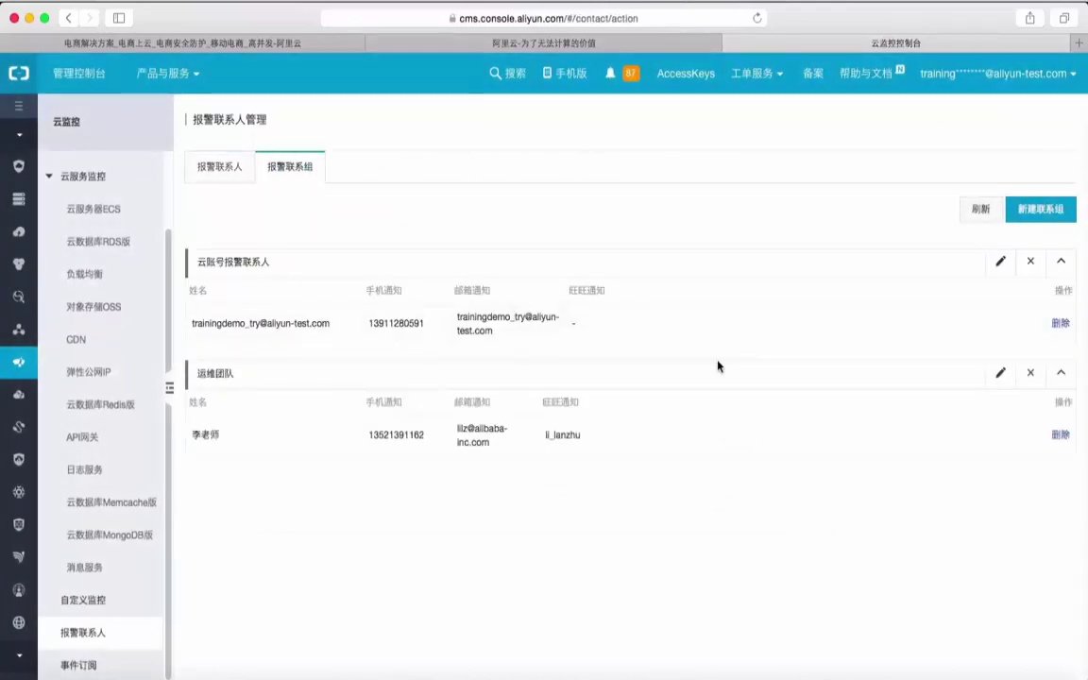
click(1001, 374)
click(444, 287)
click(557, 307)
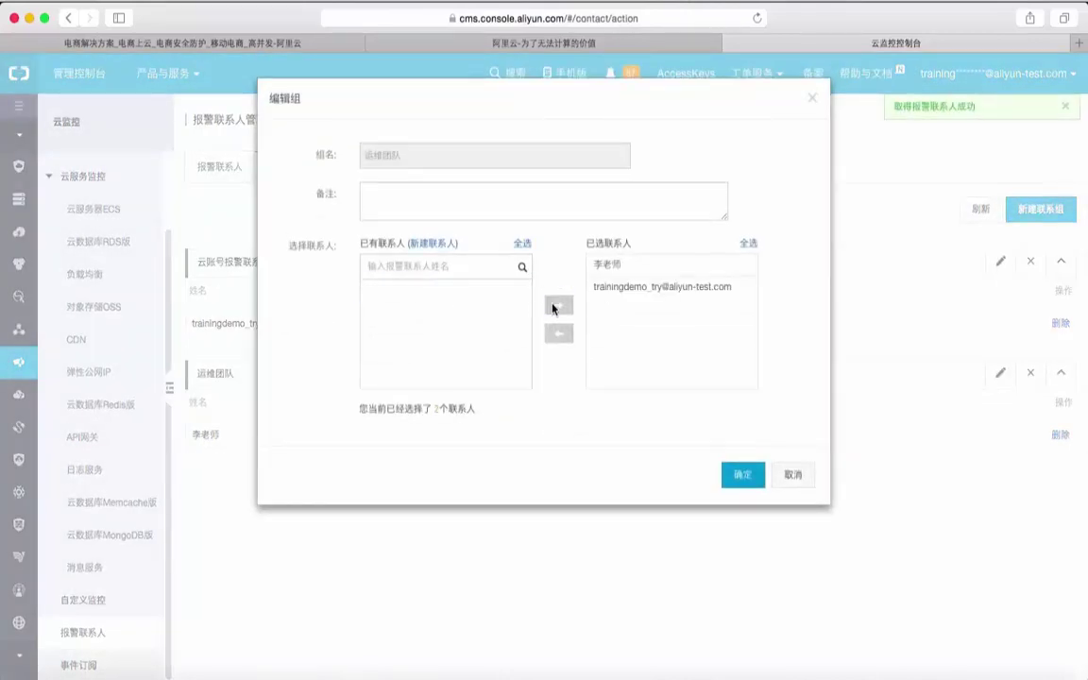
click(743, 474)
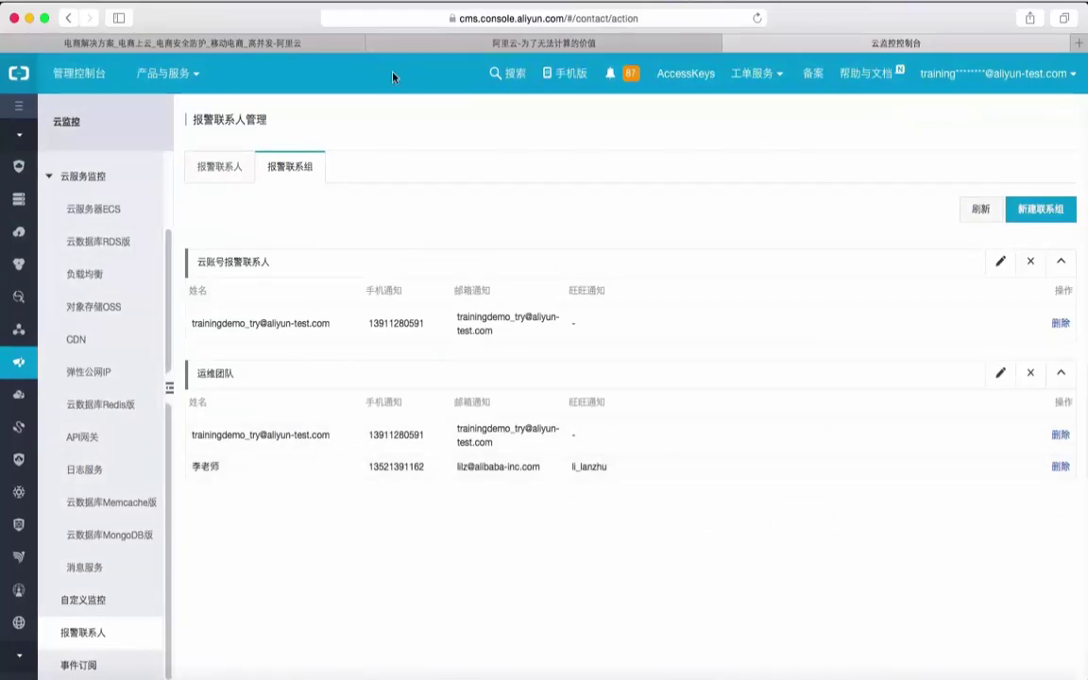
Revisit the alarm contact list and the Dashboard, and open the monitoring charts of ECS instance i-25e4l6ih2
click(224, 173)
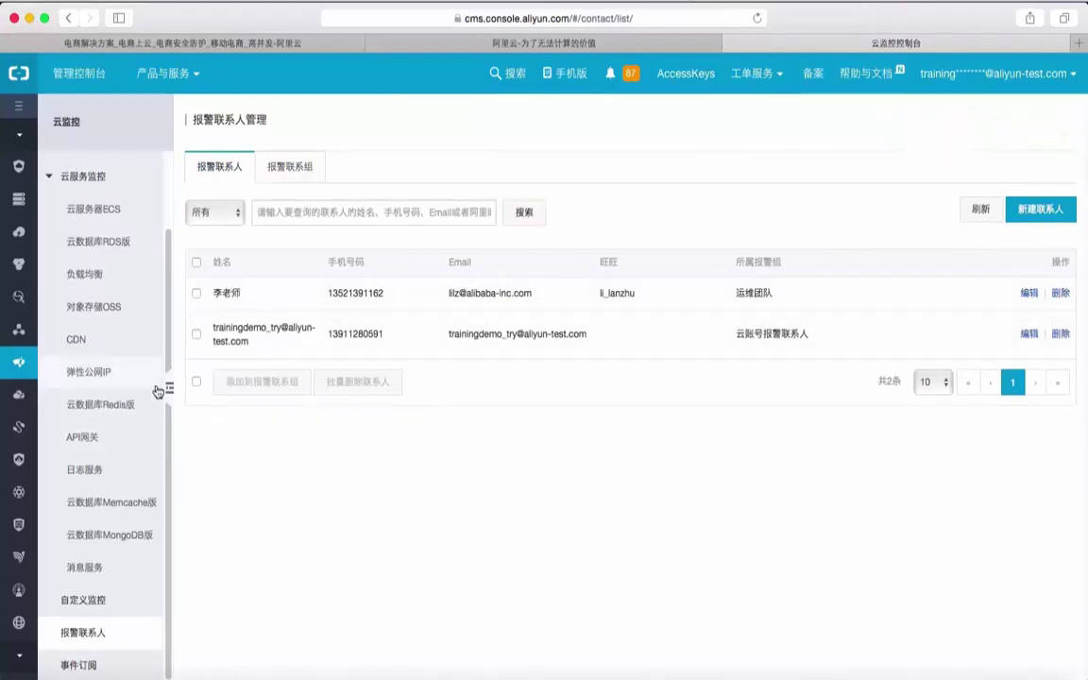
scroll(113, 312, up, 2)
click(81, 231)
click(102, 201)
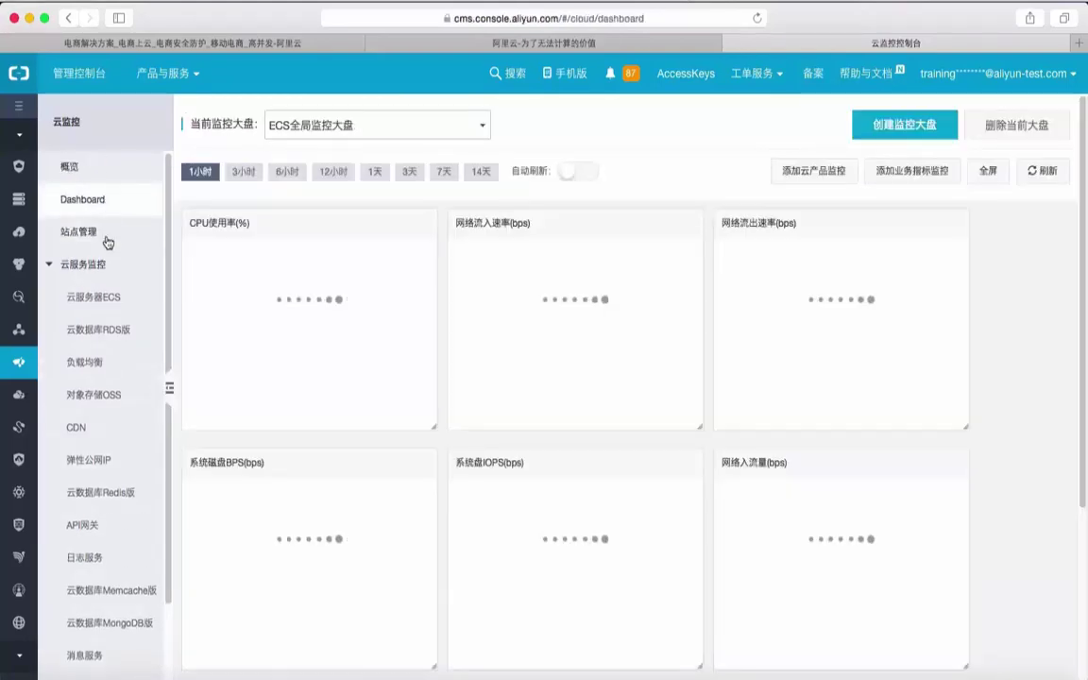
click(110, 300)
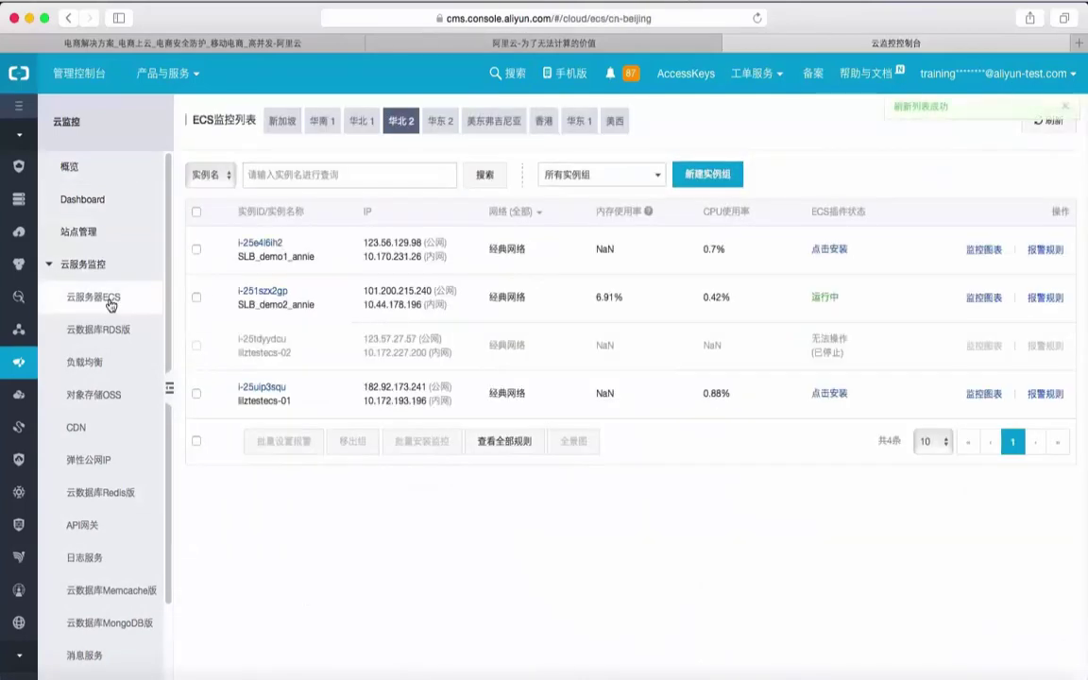
click(982, 250)
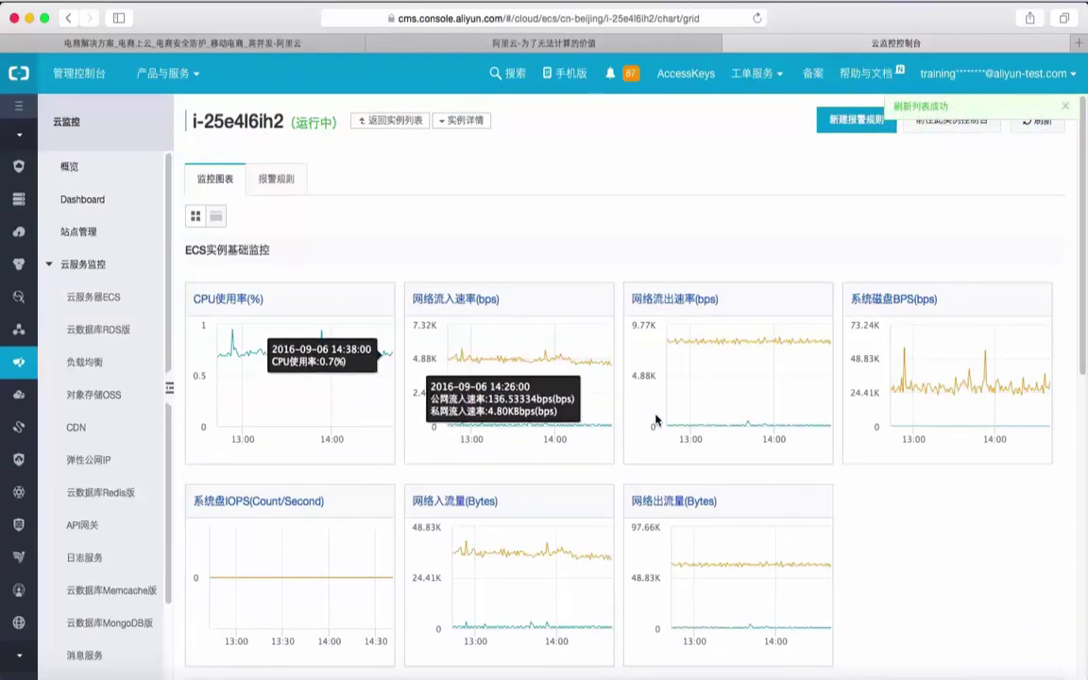
Expand the product navigation and open the 服务器安全（安骑士） overview
click(32, 109)
scroll(130, 438, down, 1)
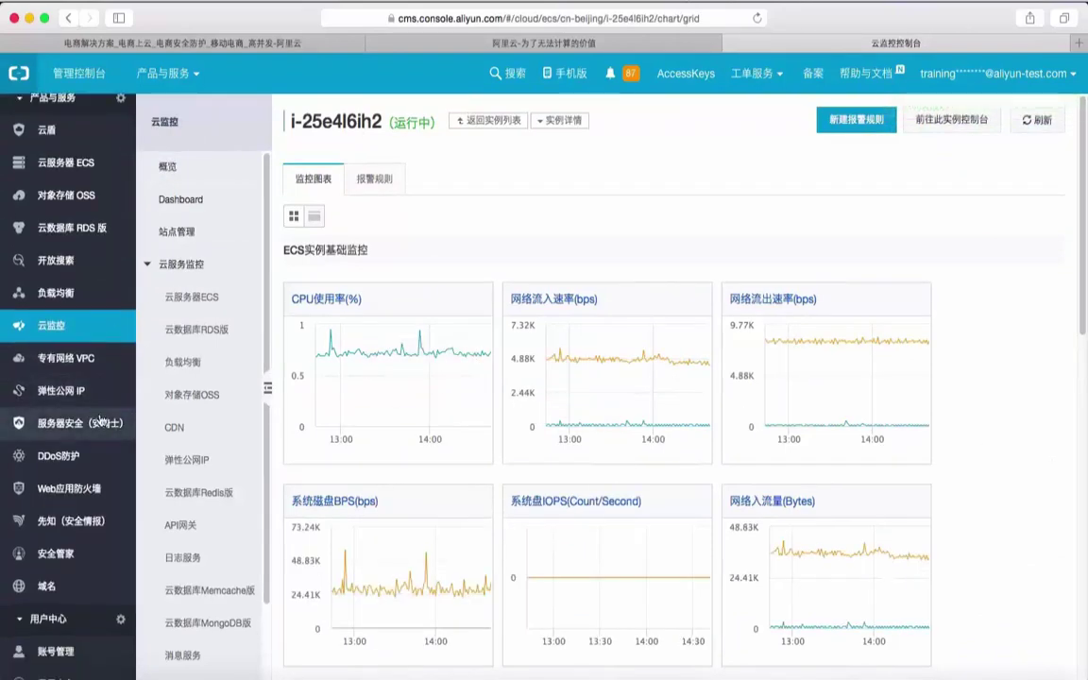
click(85, 425)
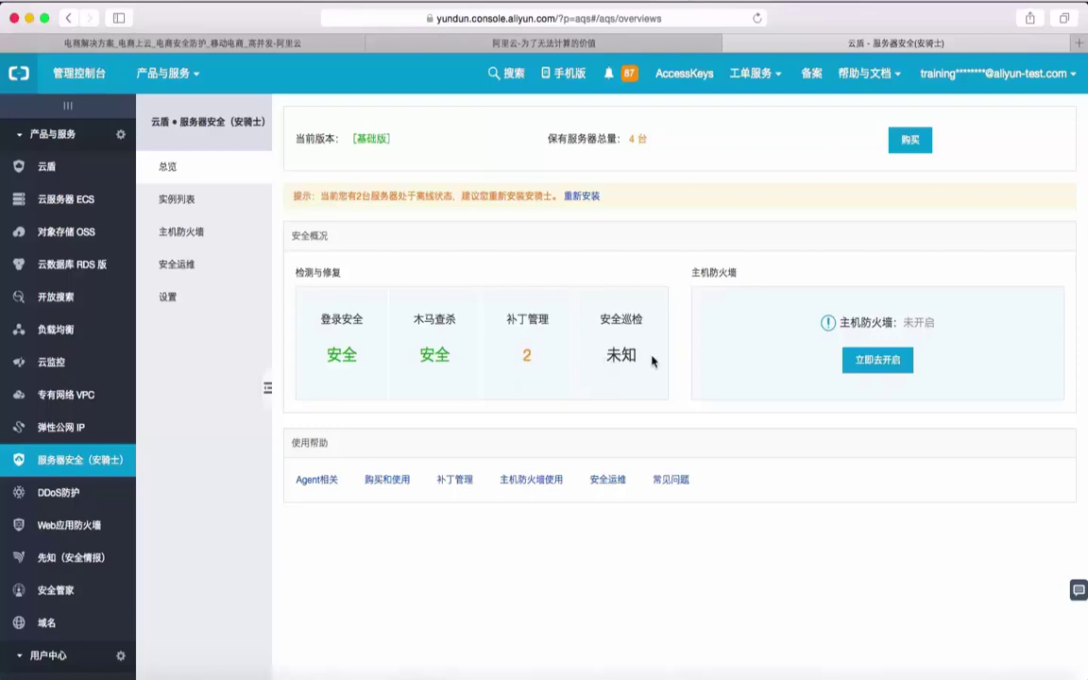
Open 补丁管理 from the security overview and compare its 系统漏洞 and web漏洞 lists
click(525, 357)
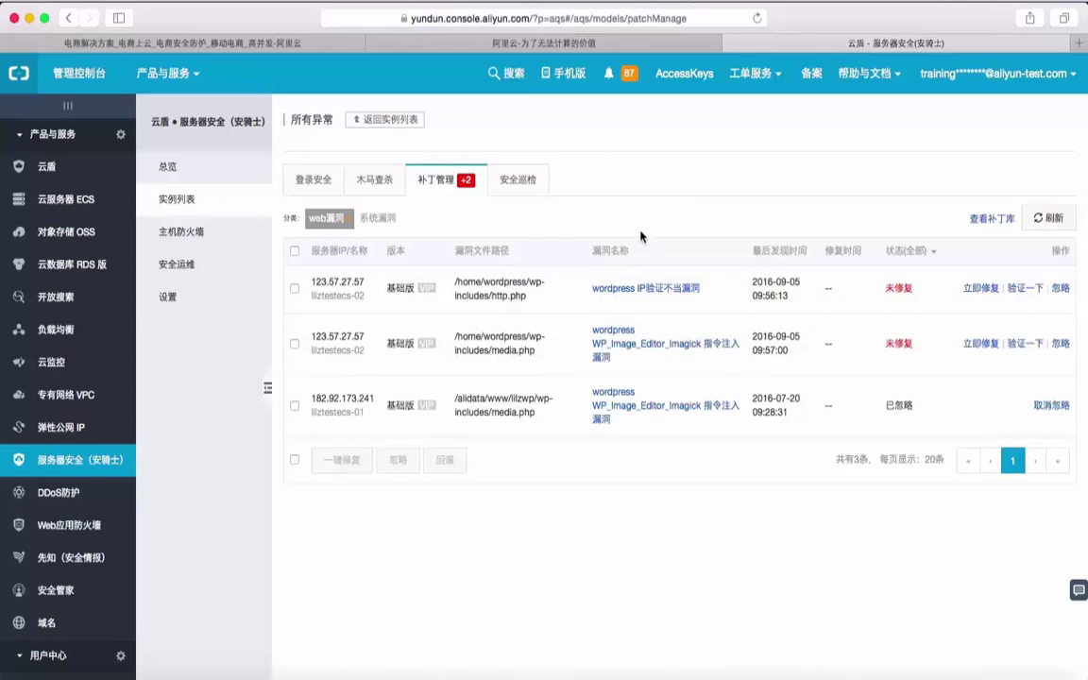
click(382, 224)
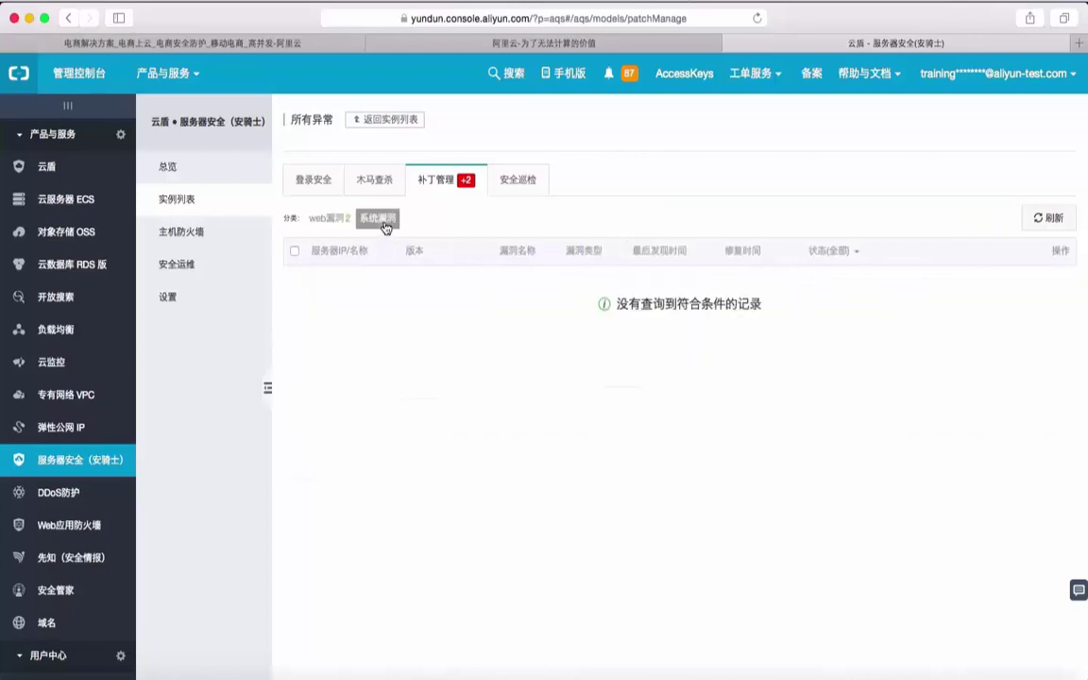
click(321, 218)
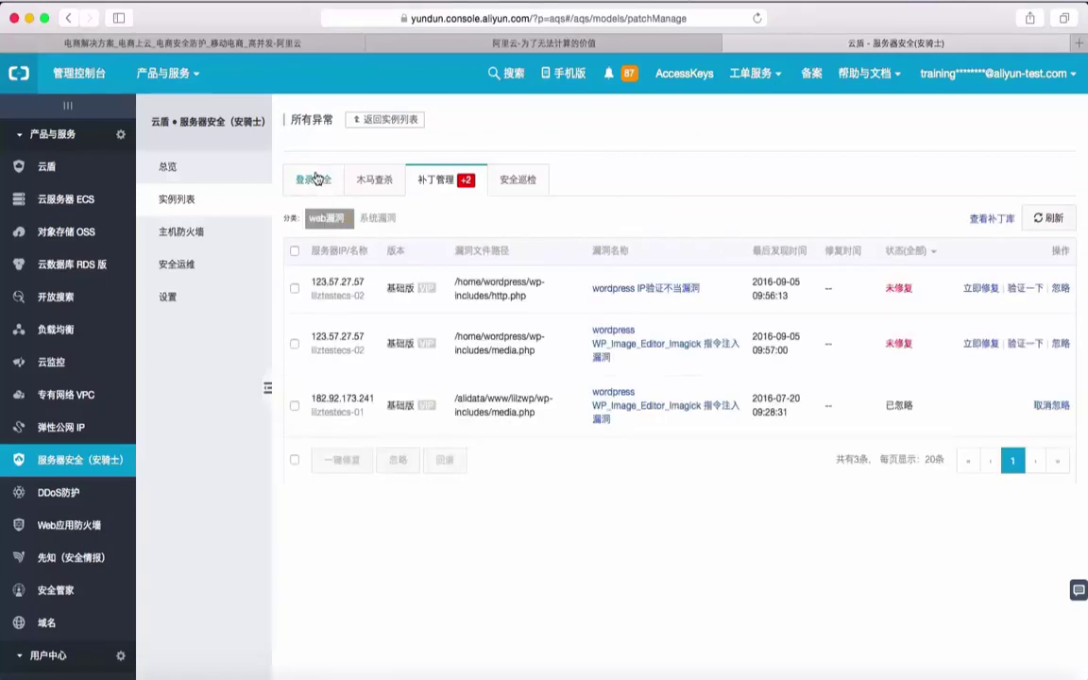
Return to the server instance list, open the details of 123.56.129.98, and view its 暴力破解拦截 records
click(316, 177)
click(383, 125)
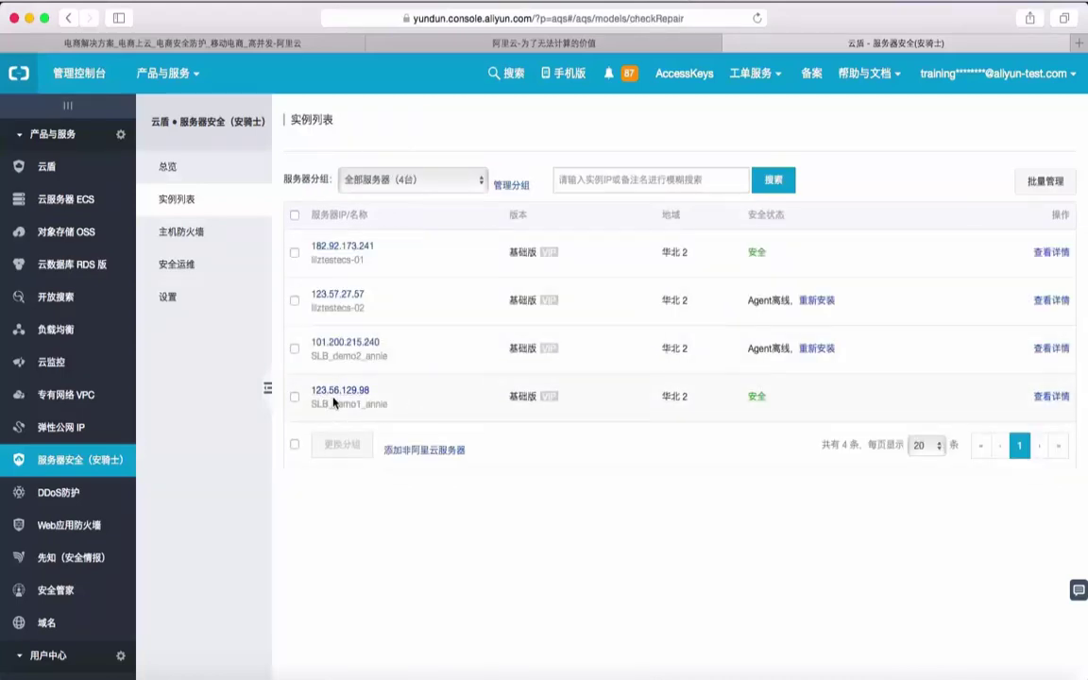
click(1051, 397)
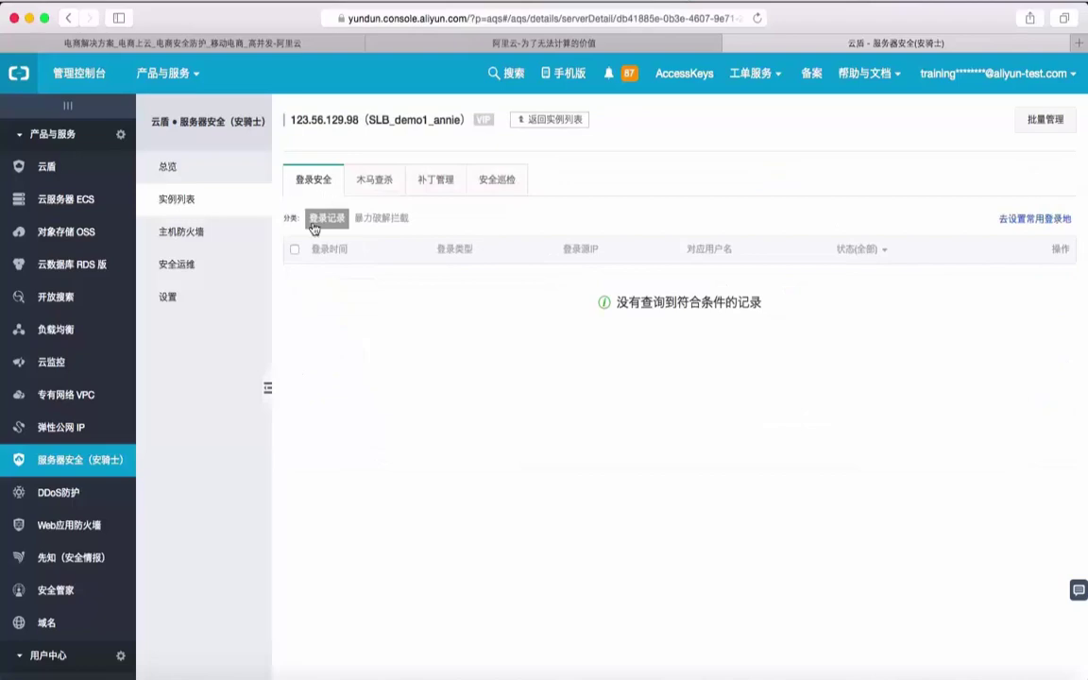
click(346, 219)
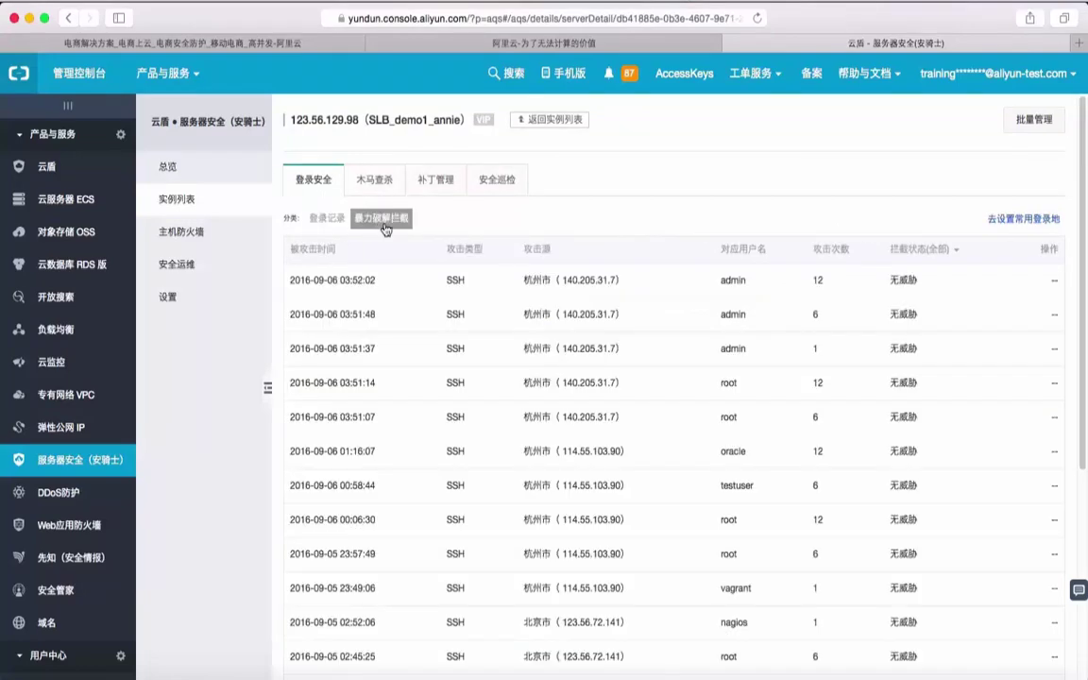
scroll(630, 408, down, 5)
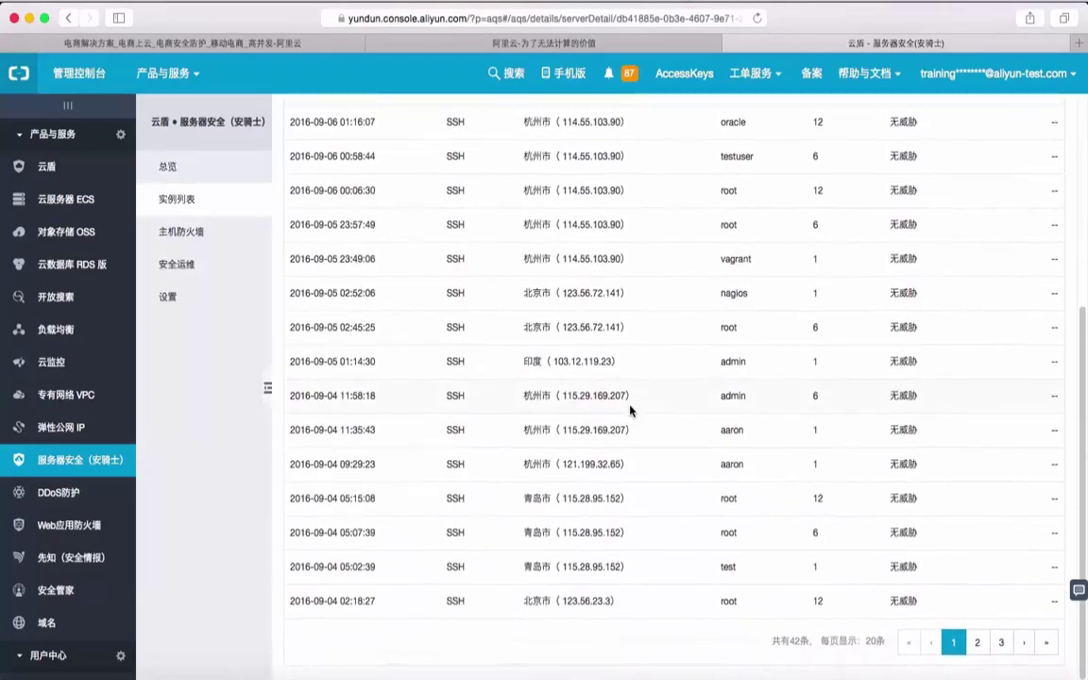
scroll(632, 412, up, 5)
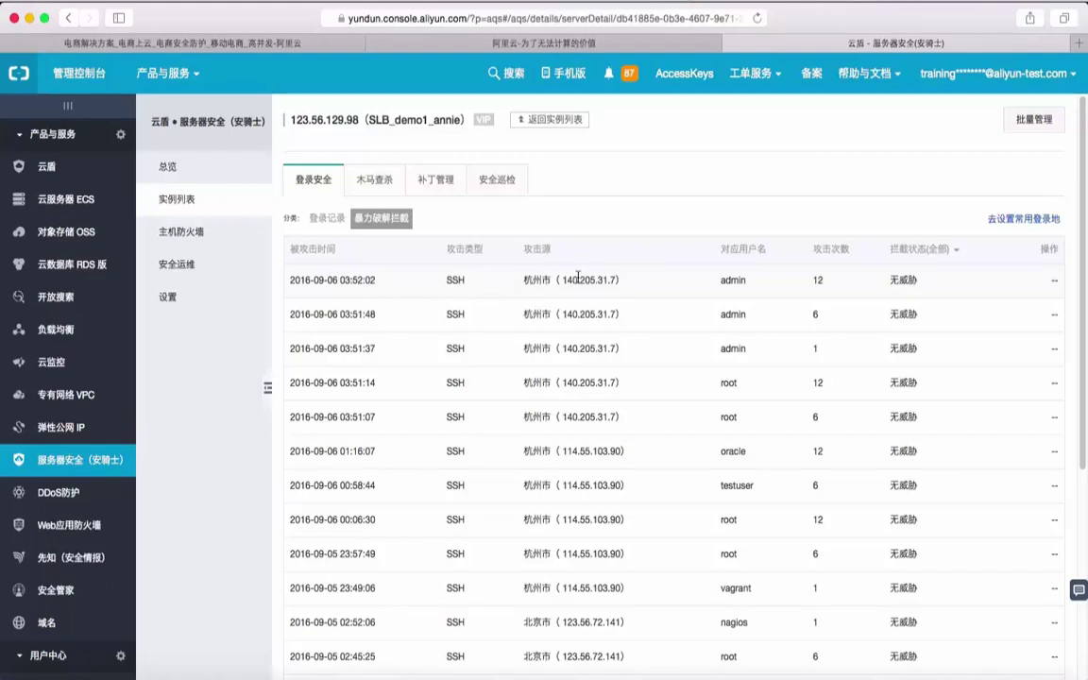
Examine the user names, attack counts and interception status on the first page of brute-force records
double_click(734, 280)
click(817, 283)
drag(818, 284, 874, 283)
click(857, 320)
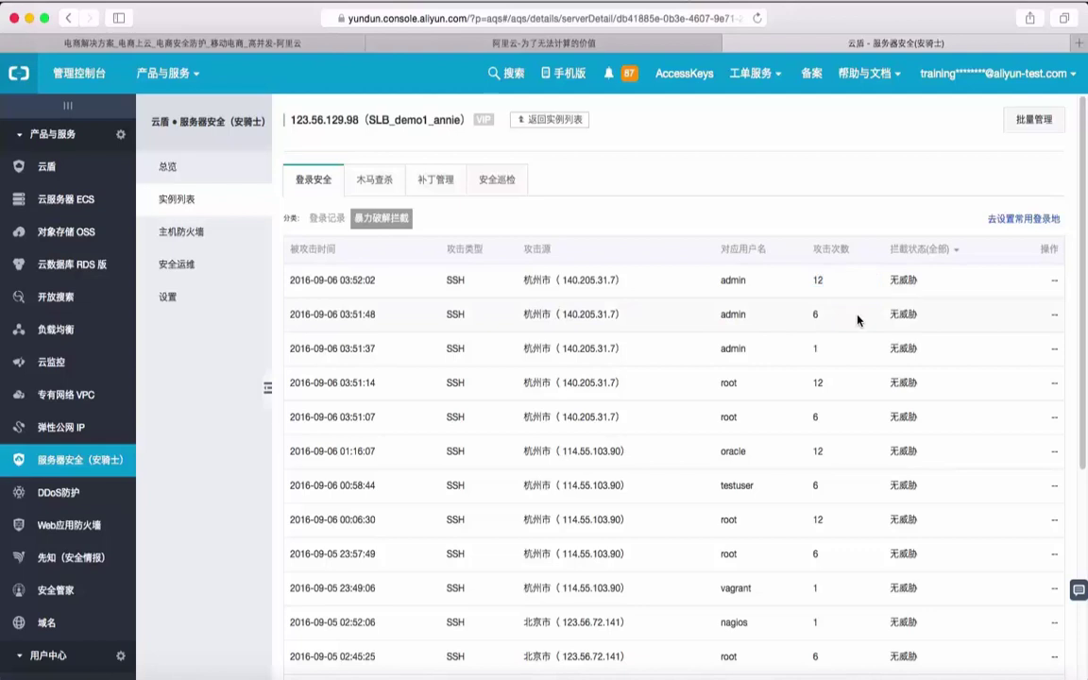
double_click(900, 280)
click(907, 469)
scroll(906, 469, down, 8)
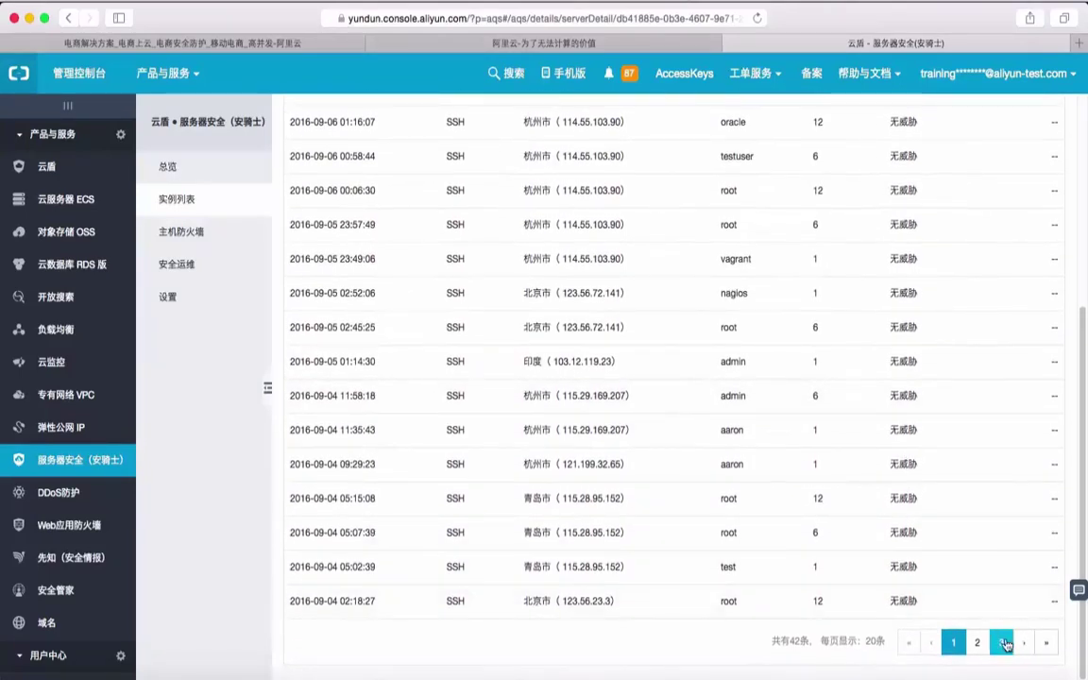
Page through the second and third pages of brute-force interception records, and return to the first page
click(978, 658)
scroll(758, 503, down, 8)
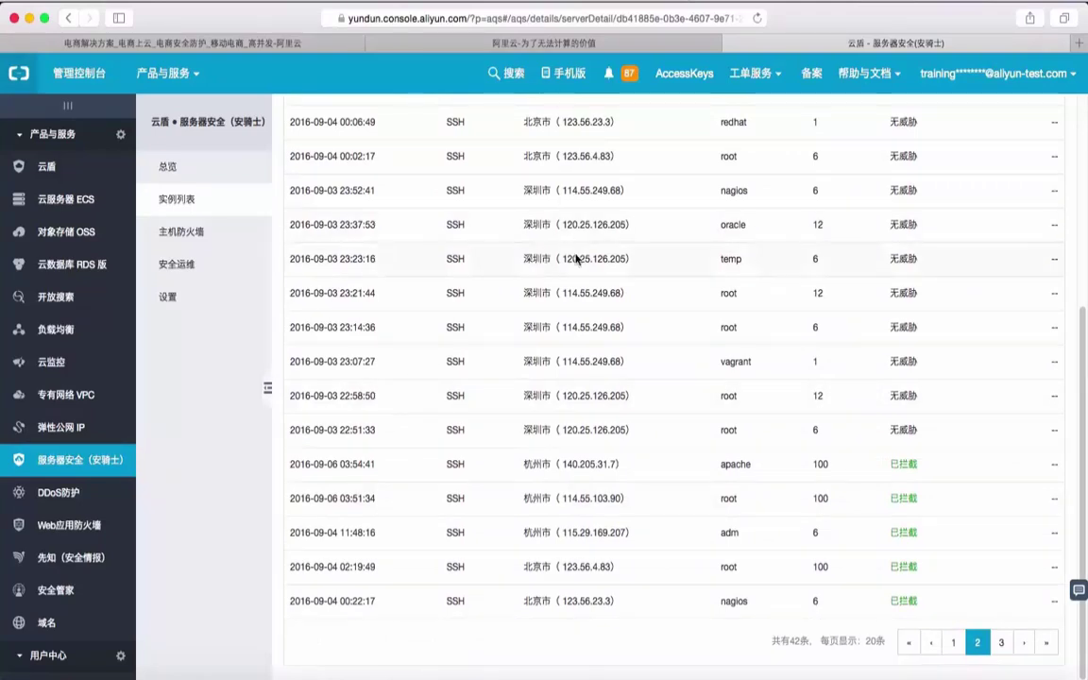
click(1001, 643)
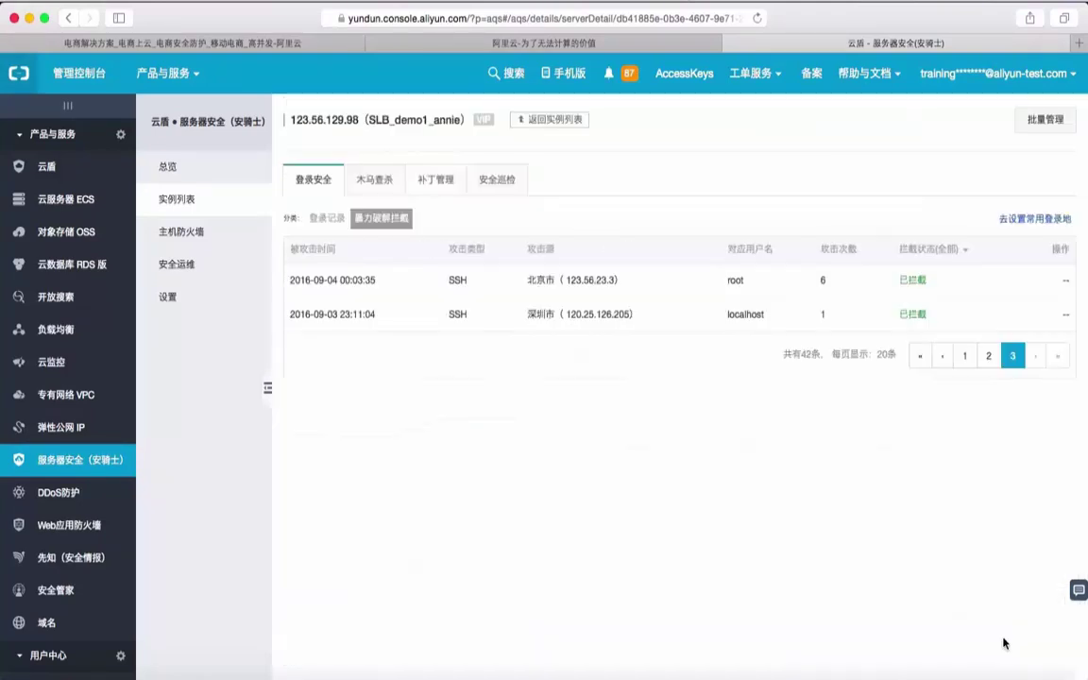
click(941, 355)
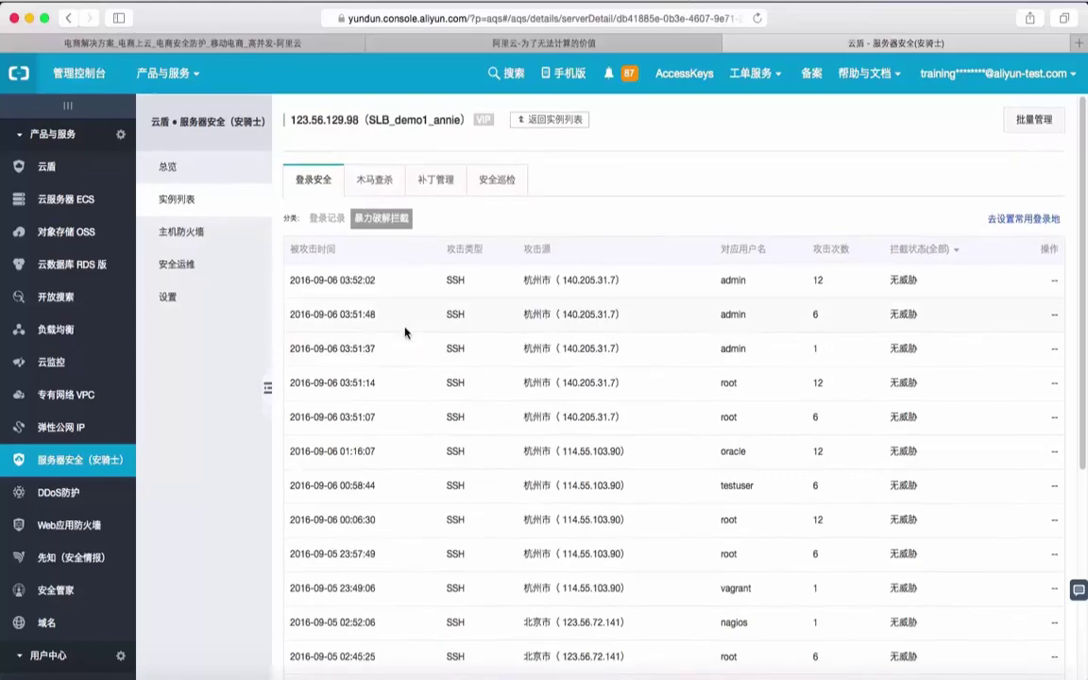
scroll(383, 467, down, 5)
scroll(384, 469, up, 3)
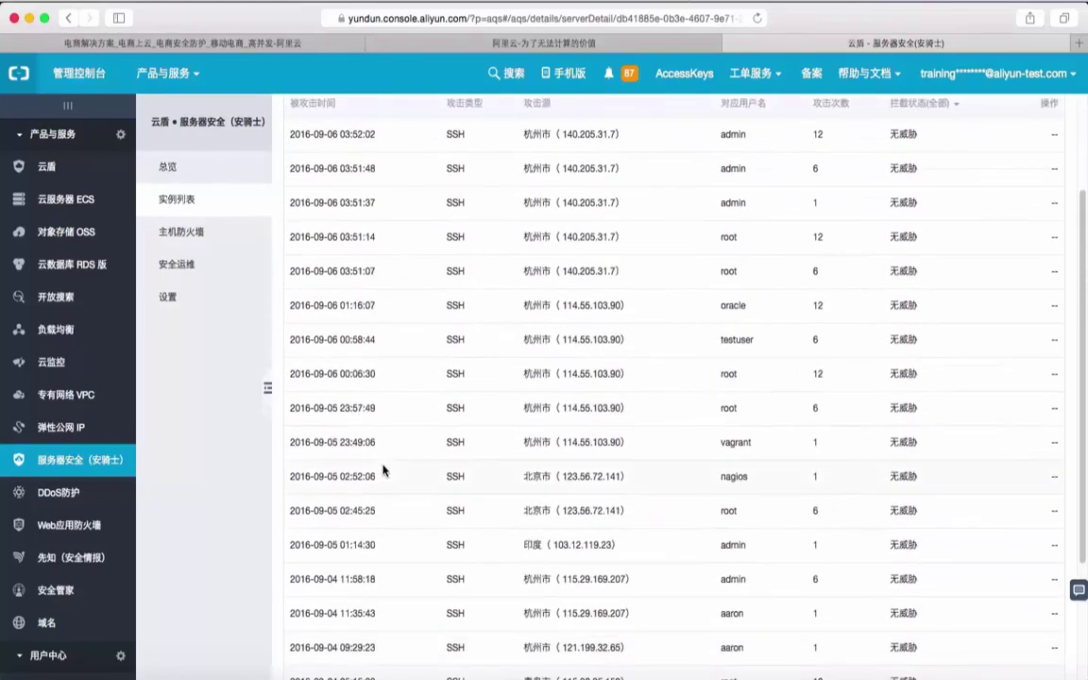
scroll(411, 354, up, 3)
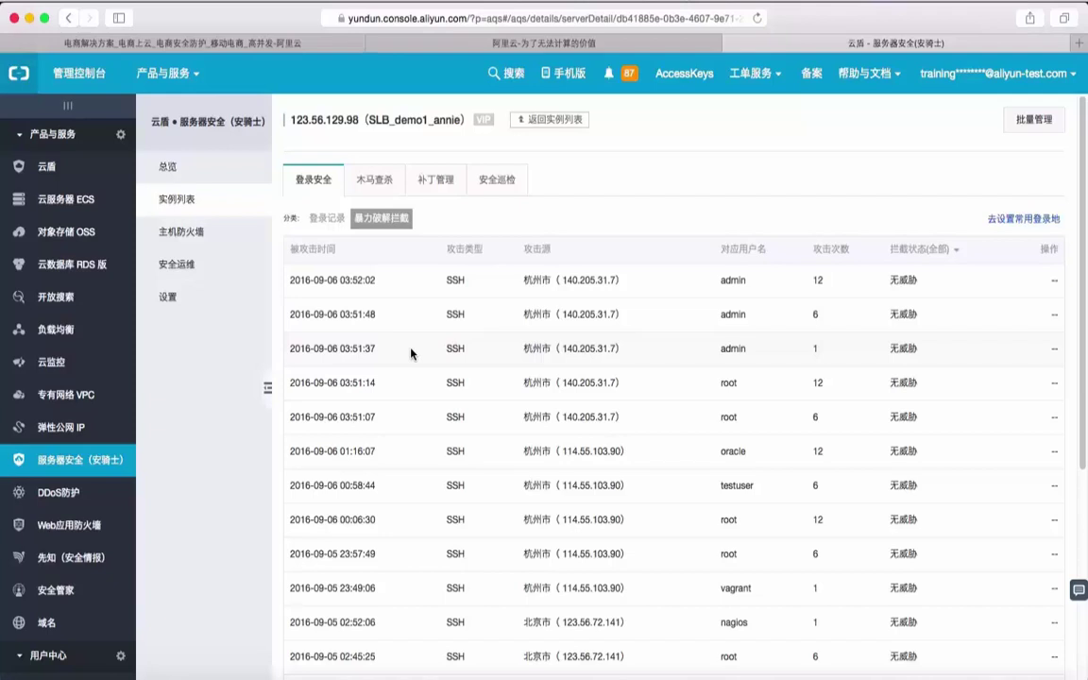
click(381, 185)
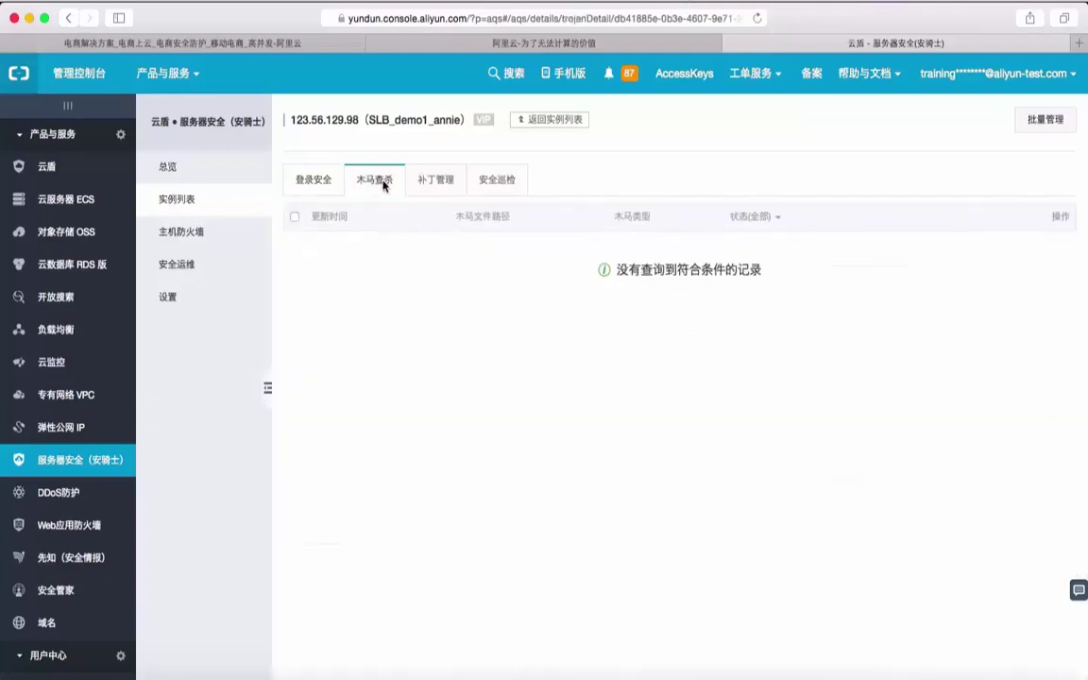
click(435, 184)
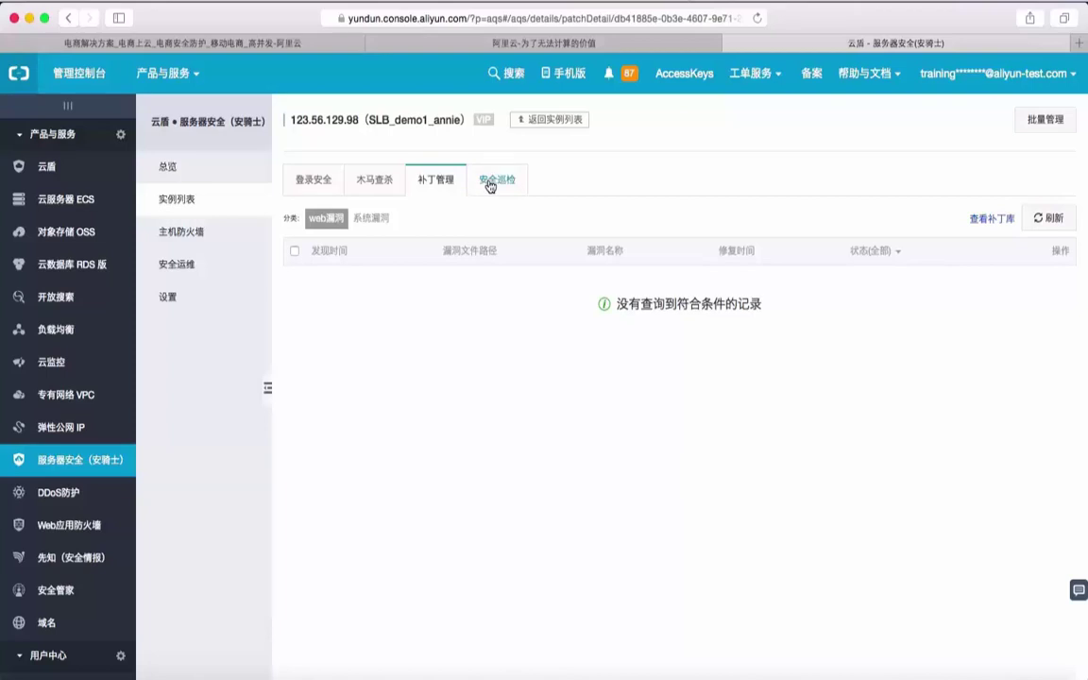
click(491, 182)
click(437, 182)
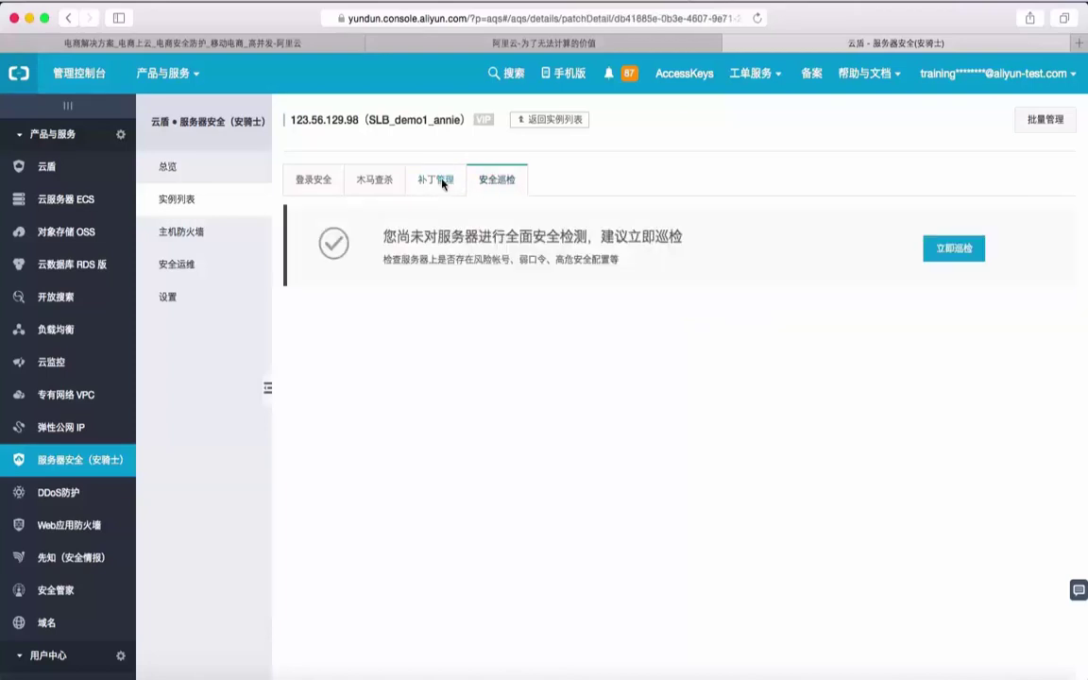
click(366, 181)
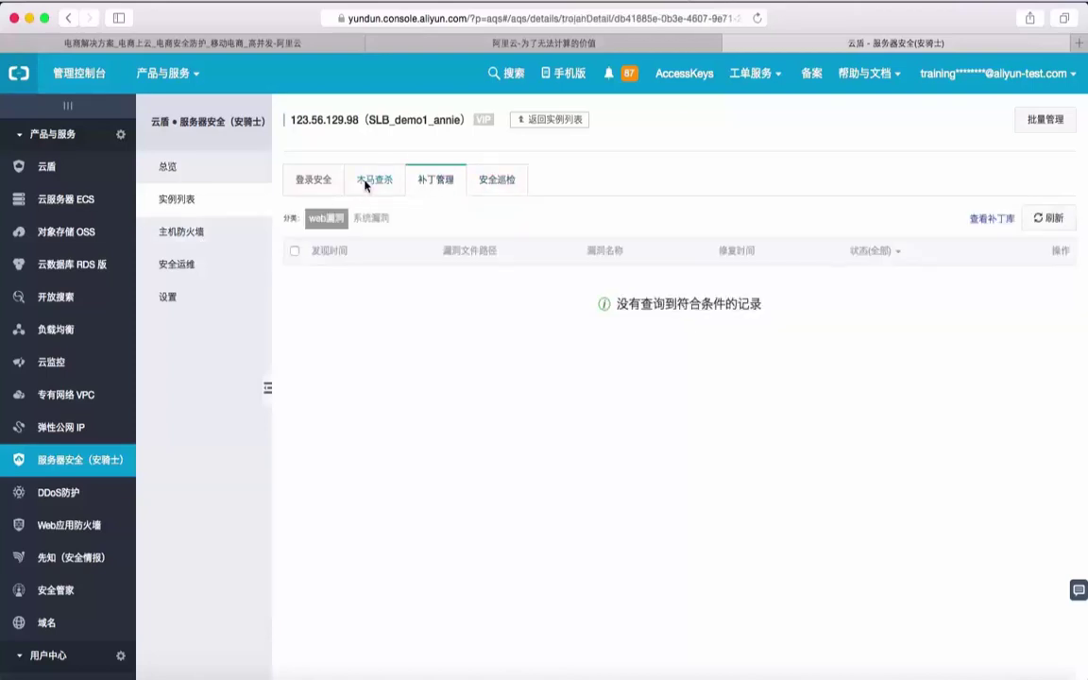
click(312, 184)
Reopen the details of 123.56.129.98 from the instance list, check 木马查杀, and return to the list
click(522, 119)
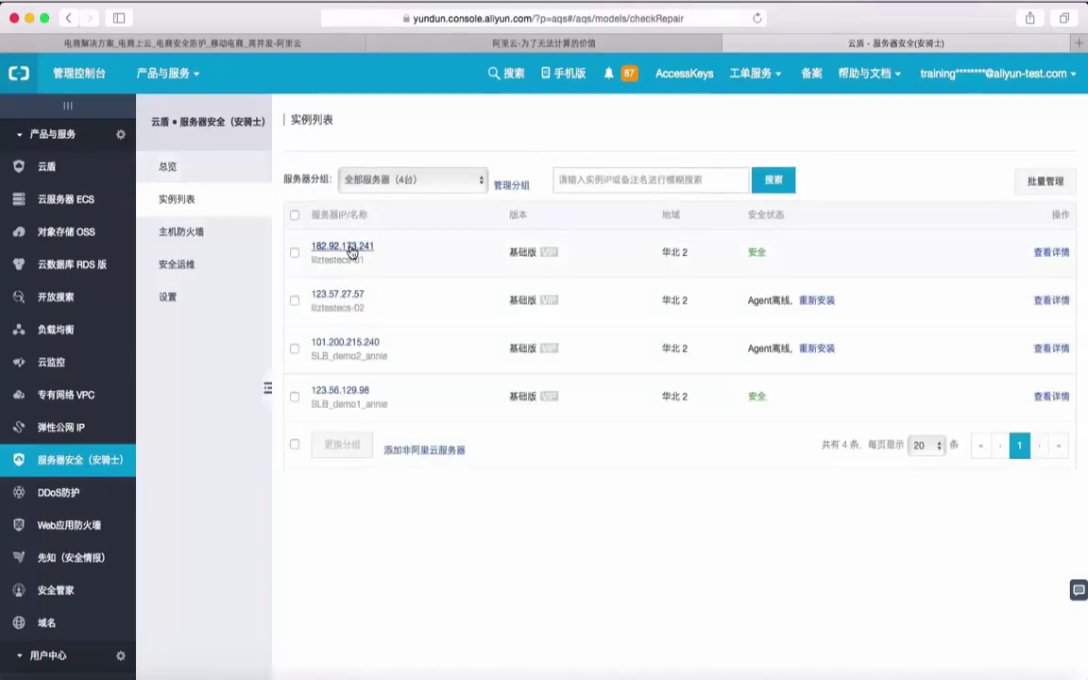
click(1049, 397)
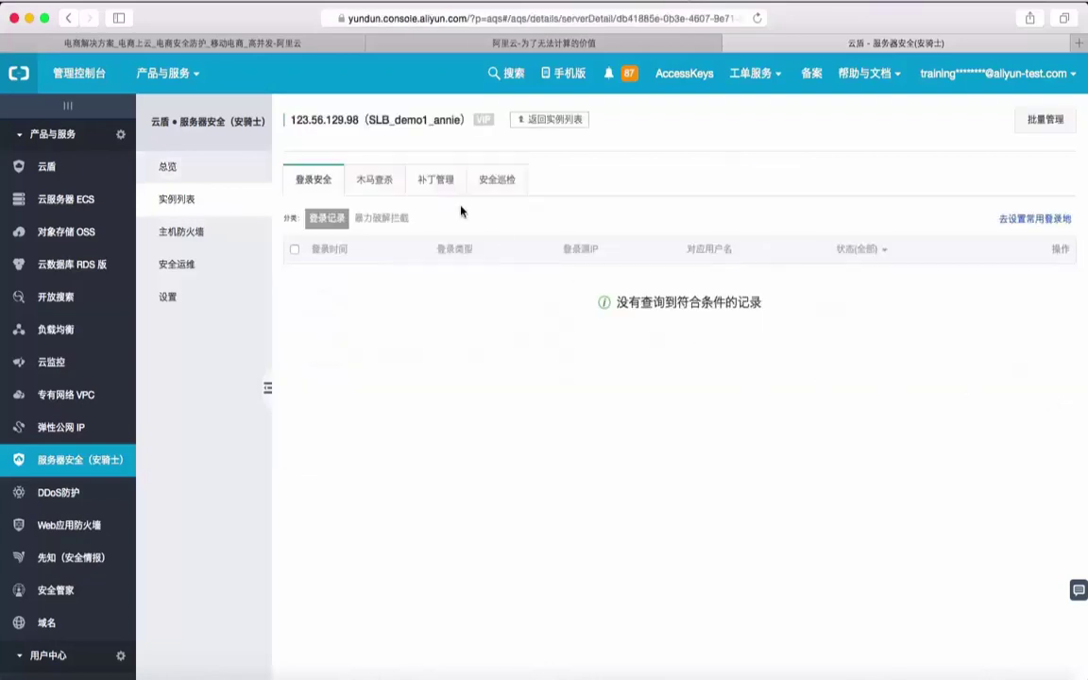
click(372, 193)
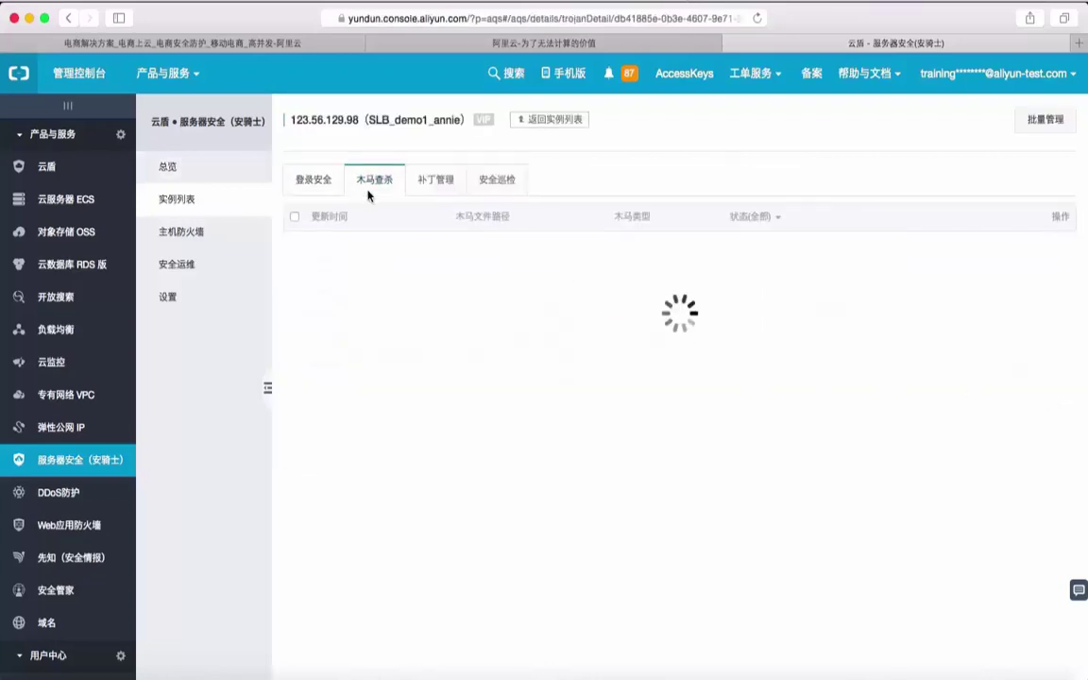
click(552, 118)
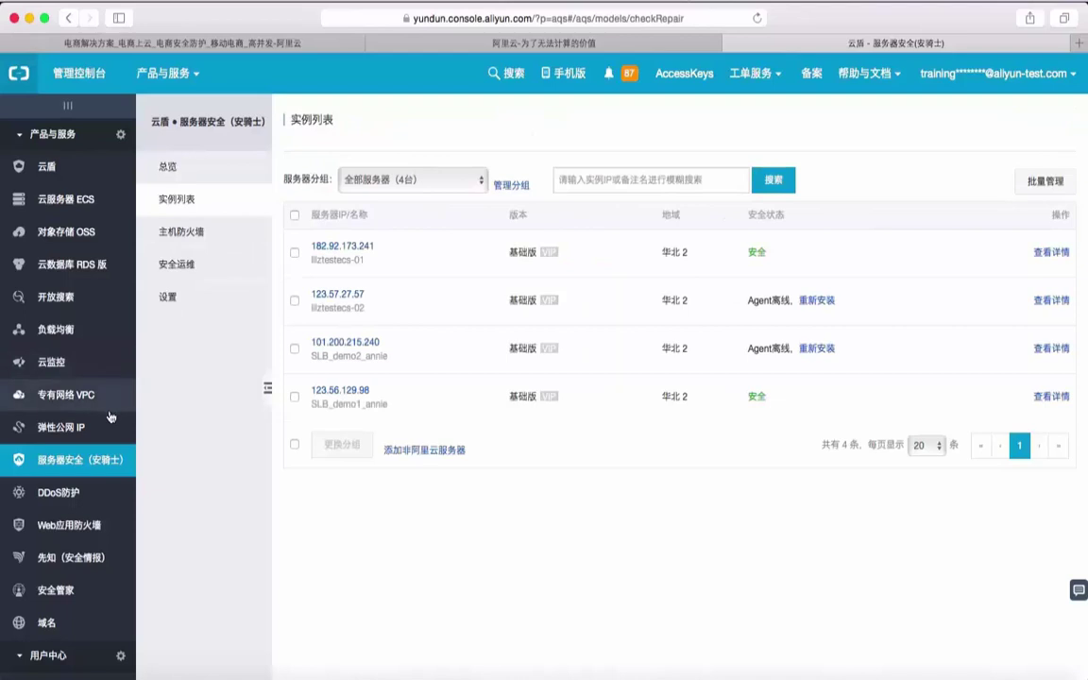
Open the DDoS防护 基础防护 page, collapse the product navigation, and examine the security reputation gauges and radar chart
scroll(110, 417, down, 1)
click(72, 401)
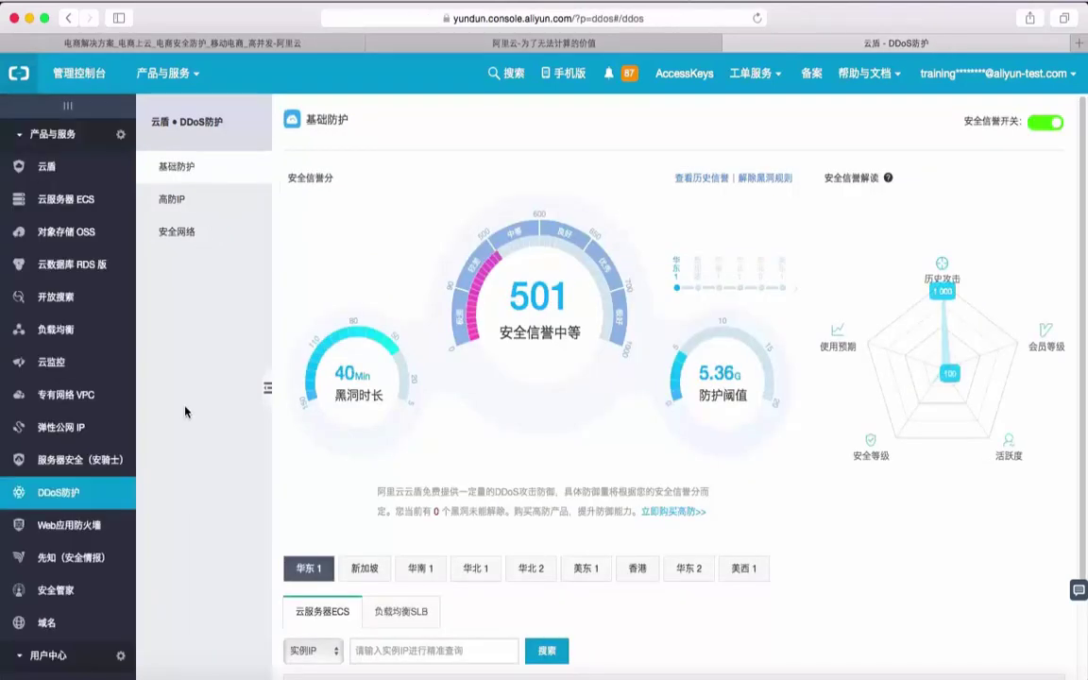
click(67, 103)
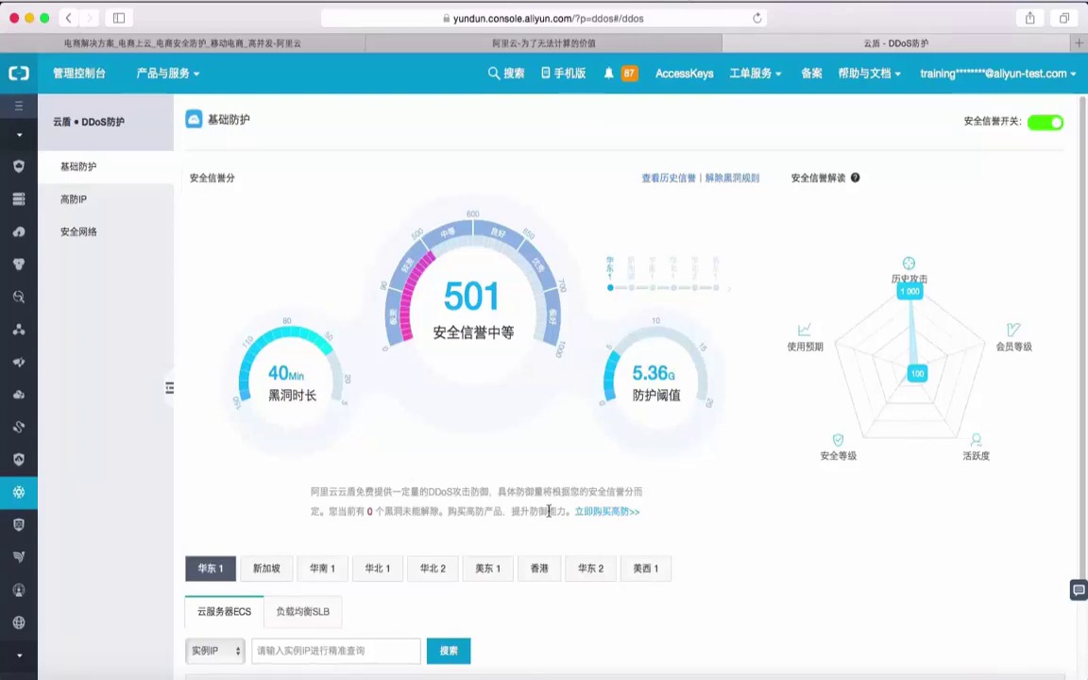
scroll(701, 539, down, 3)
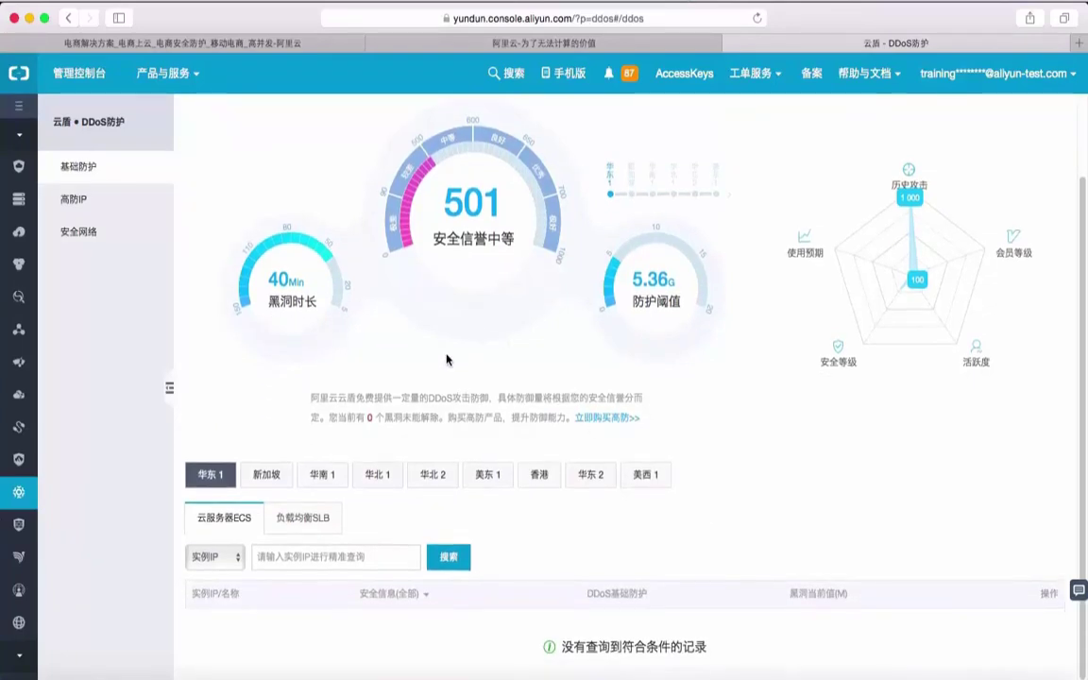
scroll(661, 404, up, 2)
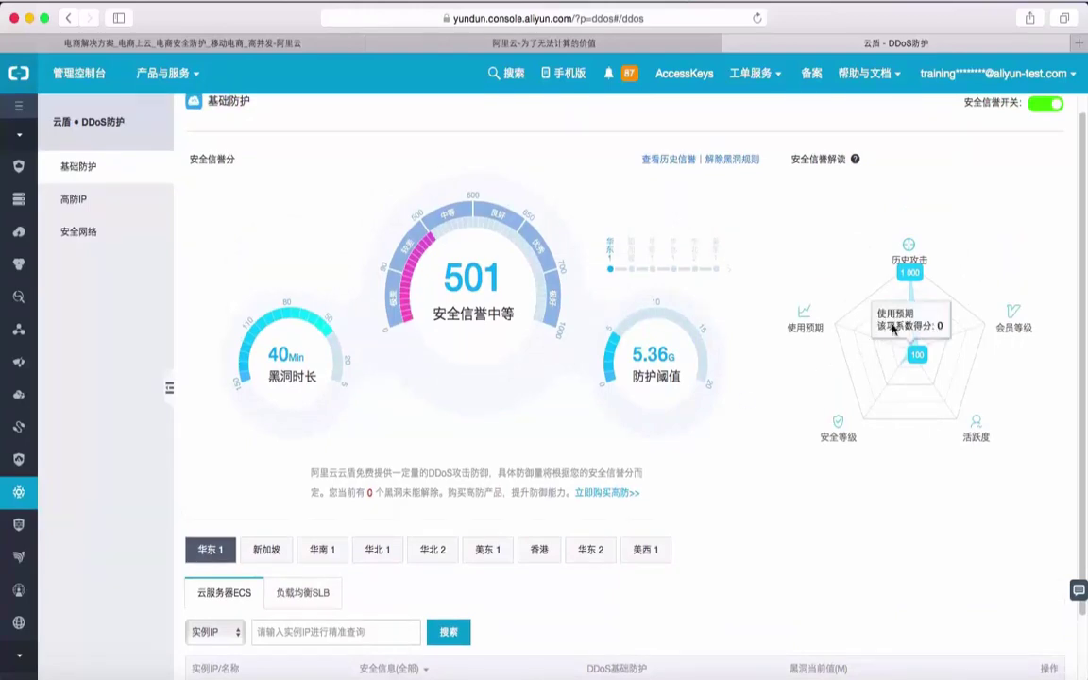
mouse_move(911, 273)
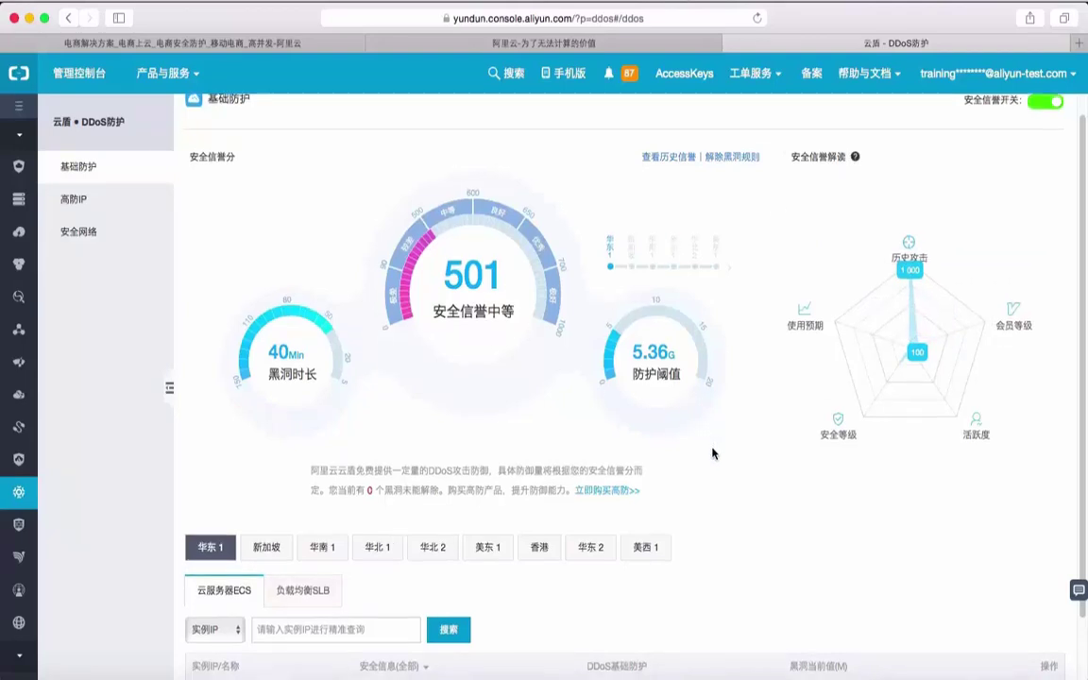
List the ECS instances of the 华北 2 region and open the DDoS protection details of 182.92.173.241
scroll(699, 444, down, 3)
click(432, 472)
scroll(690, 483, down, 5)
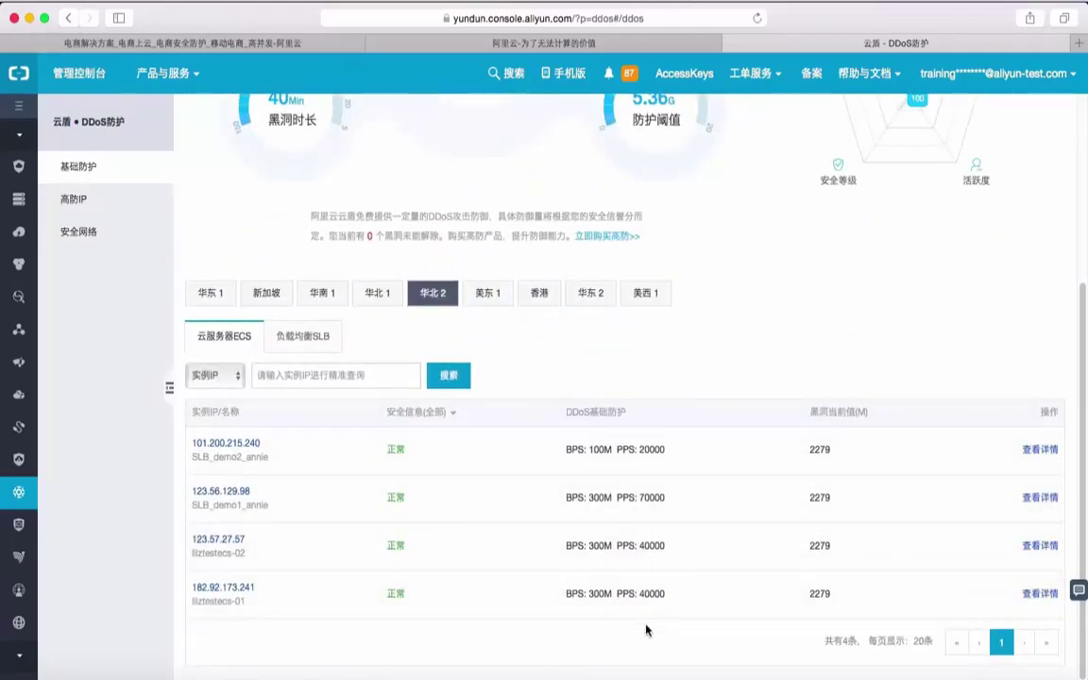
click(1040, 594)
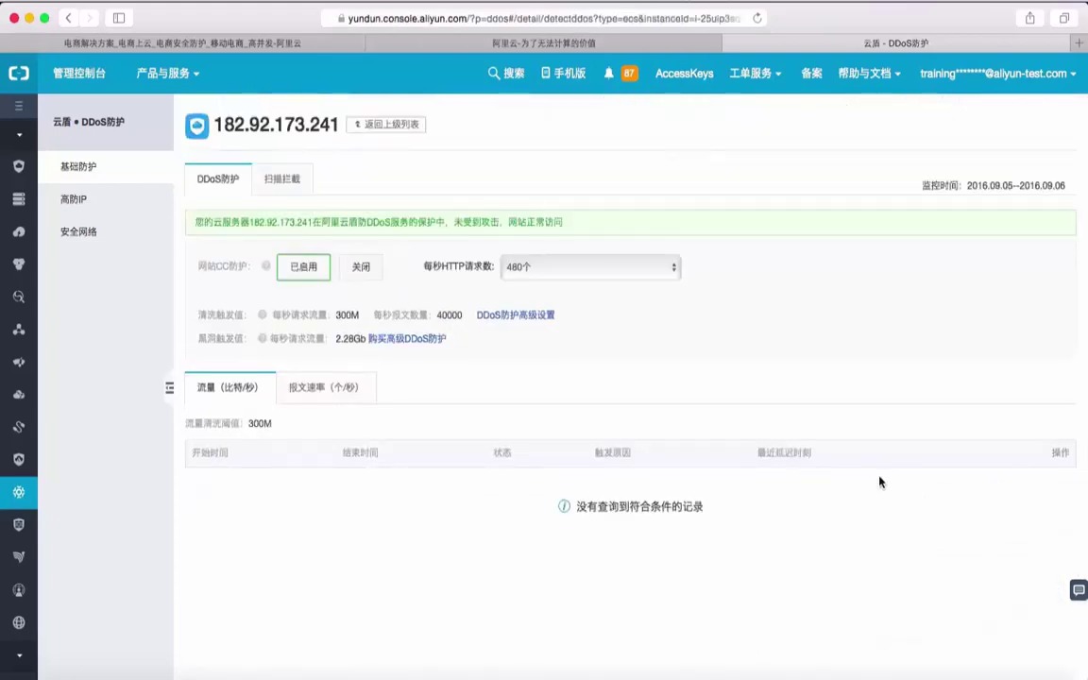
Compare the 流量 and 报文速率 charts of 182.92.173.241, and visit 扫描拦截 before returning to its DDoS防护 view
scroll(702, 437, down, 3)
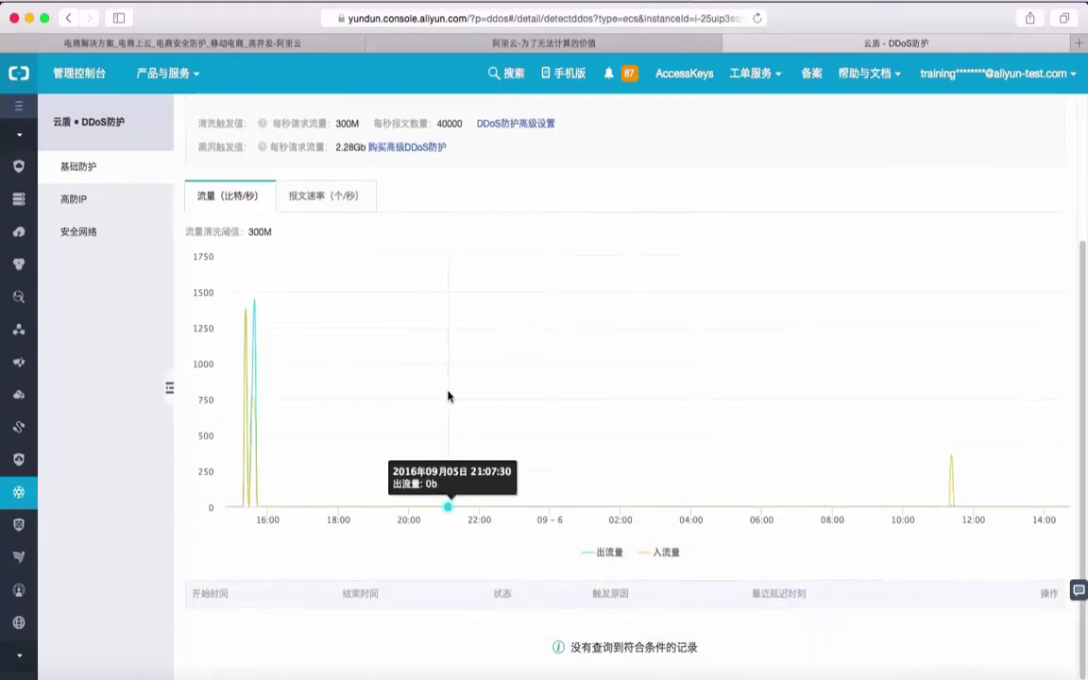
click(321, 195)
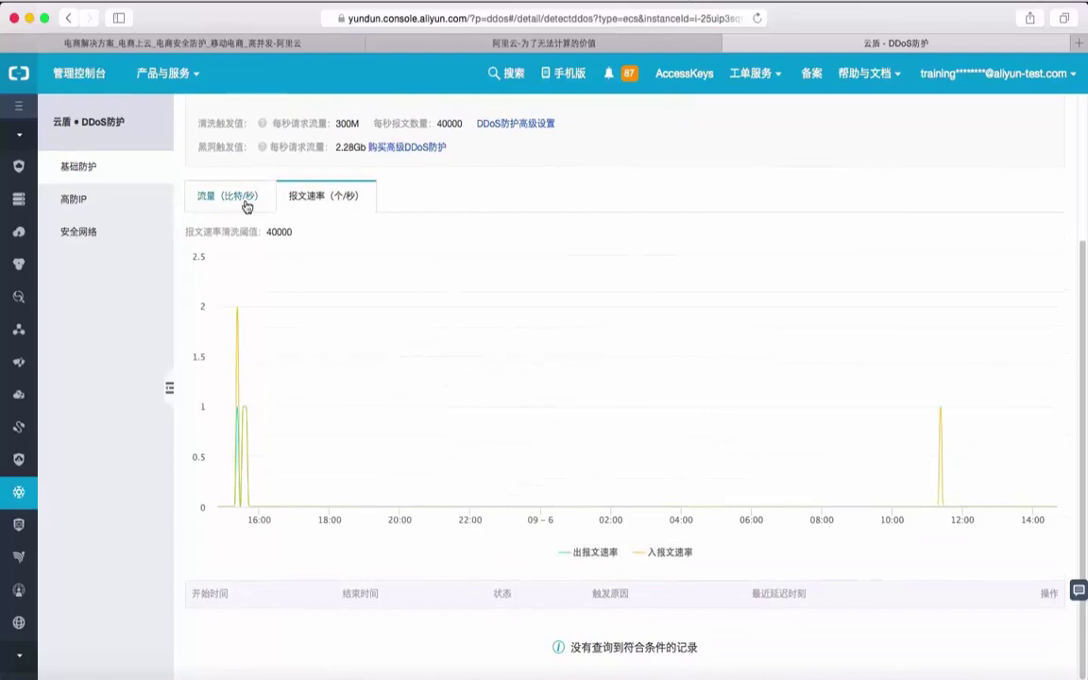
click(247, 199)
scroll(595, 250, up, 3)
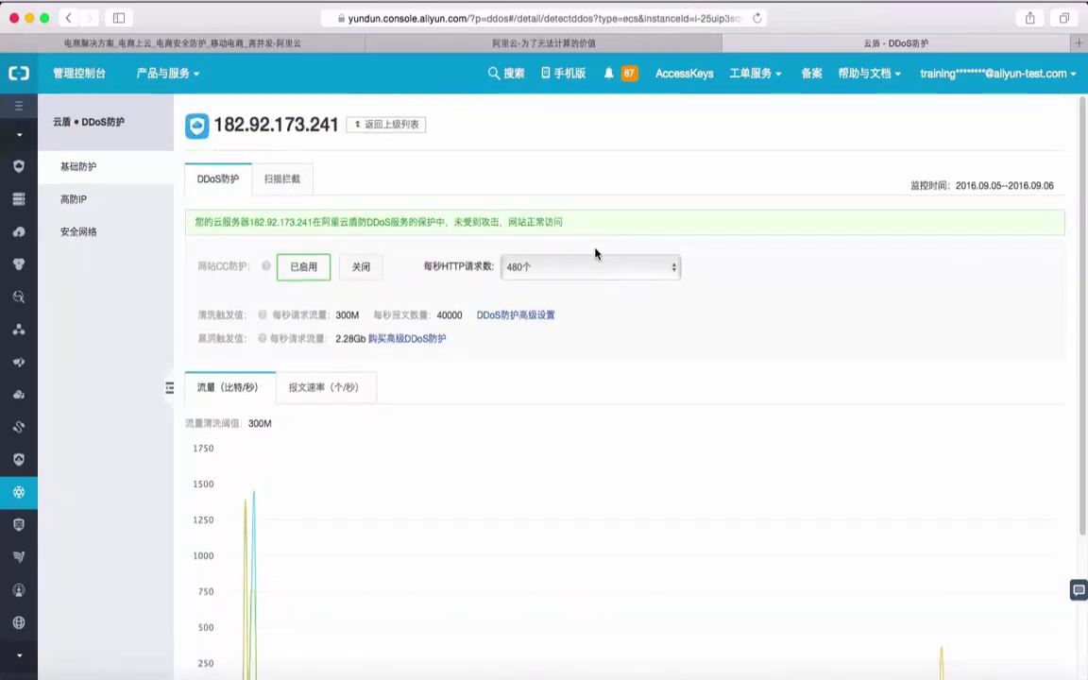
click(287, 180)
click(226, 179)
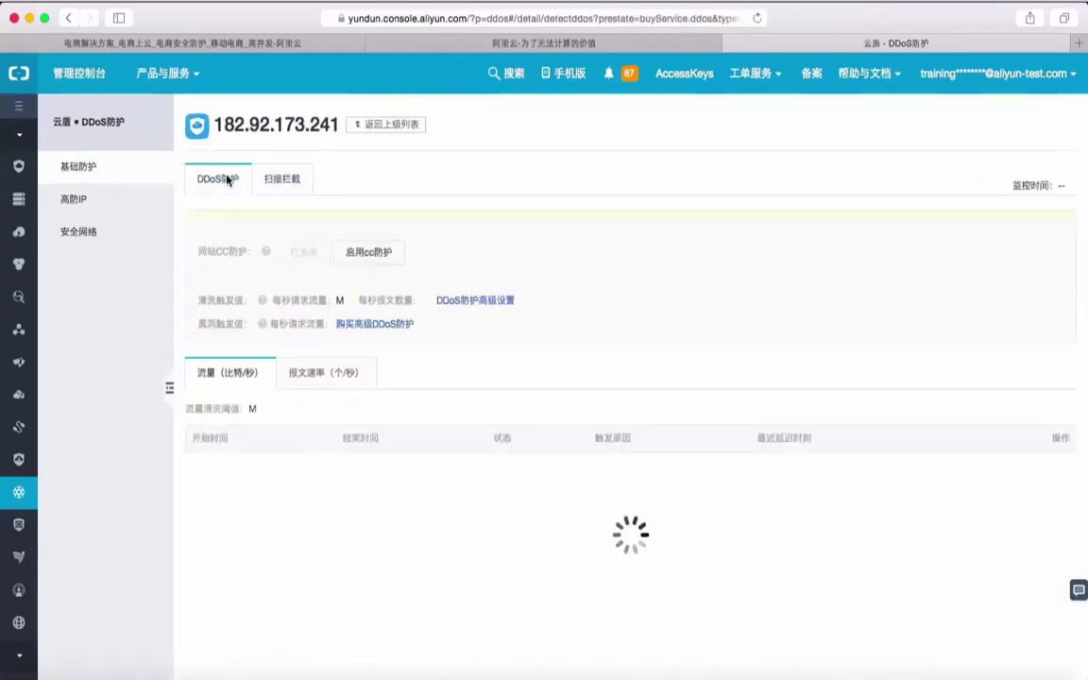
Return to the 基础防护 page and review the 华北 2 ECS instance list and the security reputation overview
click(385, 125)
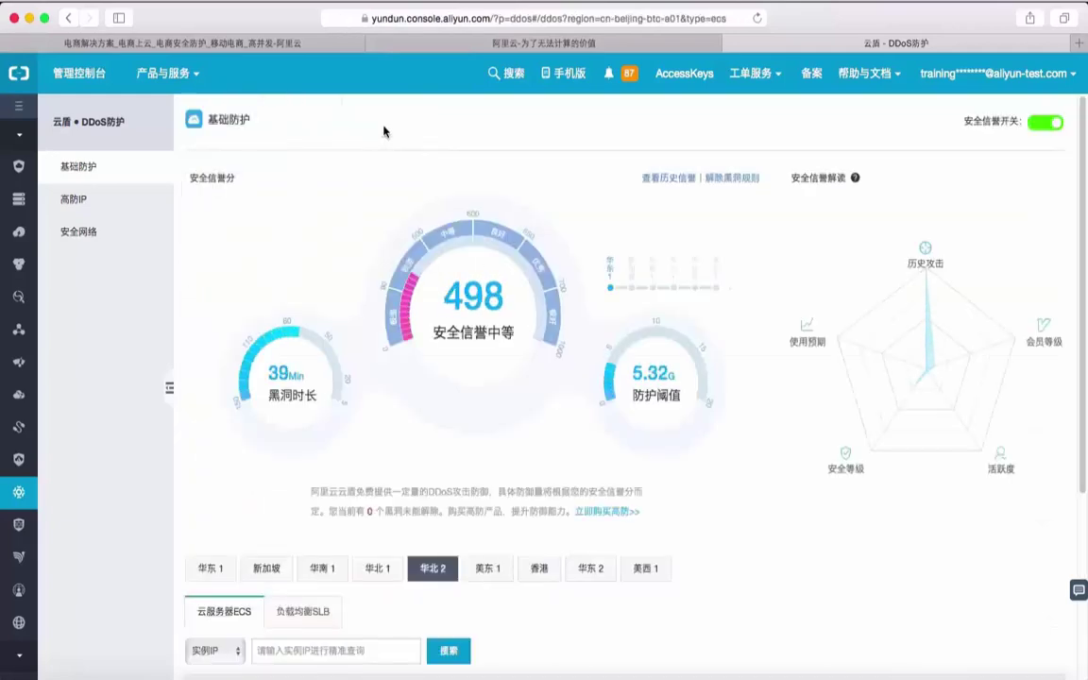
scroll(558, 460, down, 5)
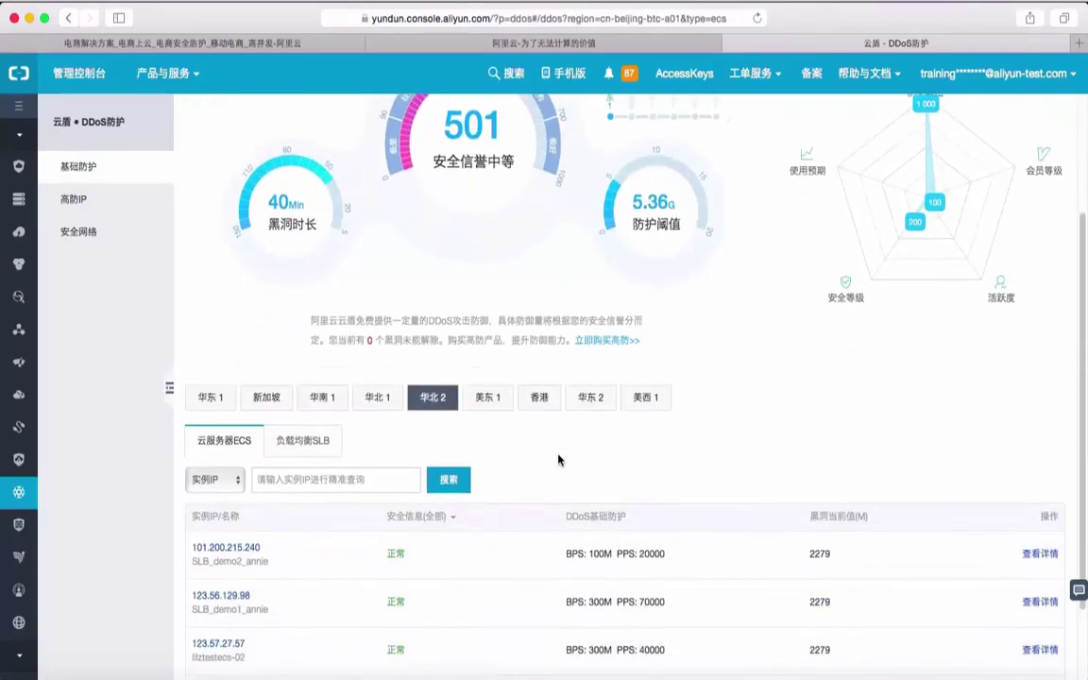
scroll(558, 460, up, 3)
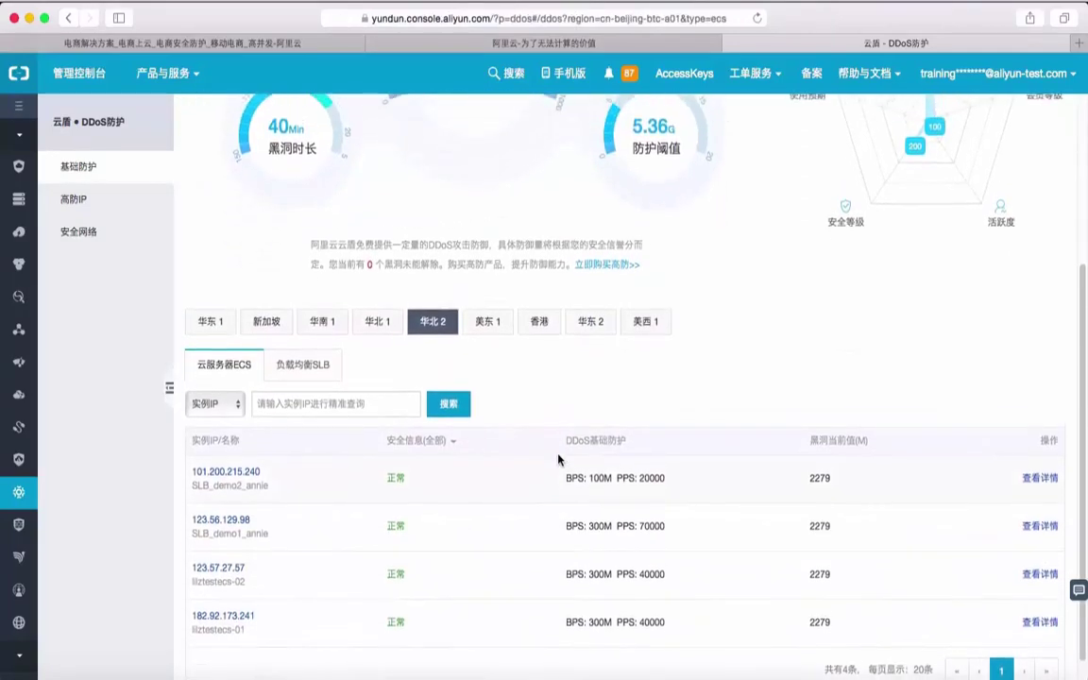
scroll(558, 460, up, 2)
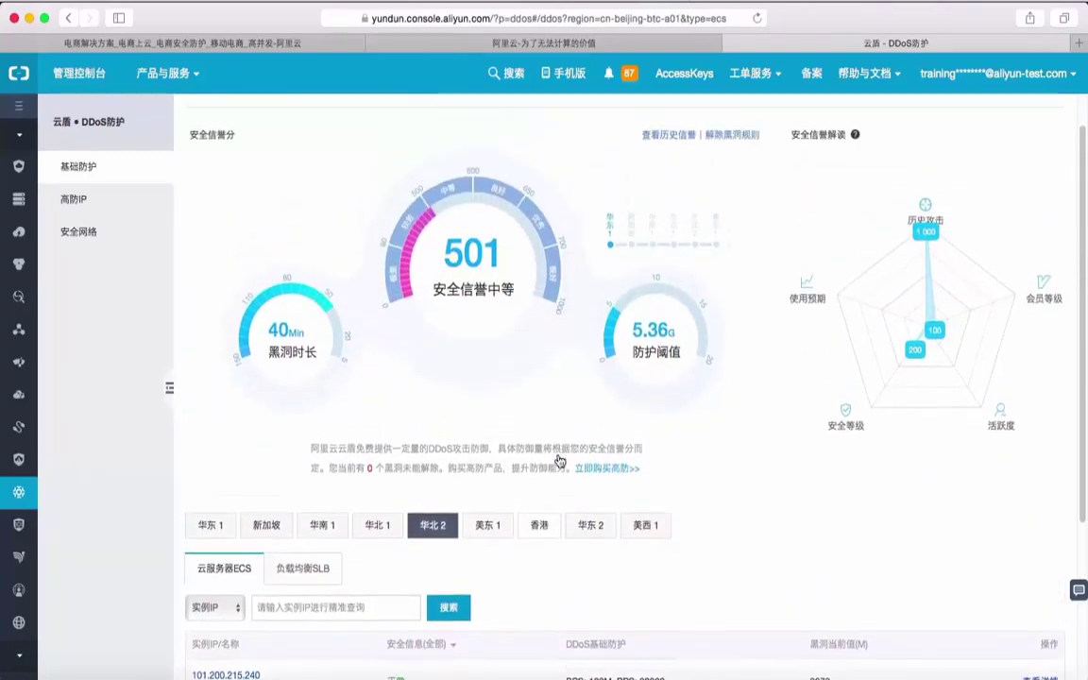
Inspect the 历史攻击 score, review the DDoS protection details and traffic chart of 101.200.215.240, and return to the instance list
mouse_move(925, 247)
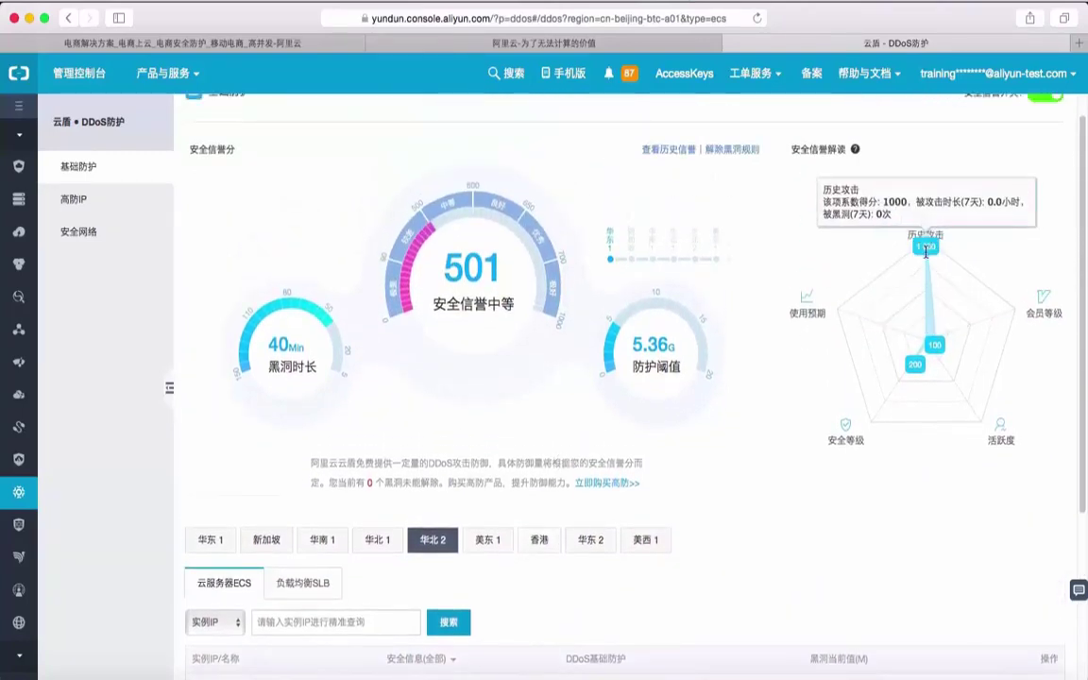
scroll(773, 439, down, 3)
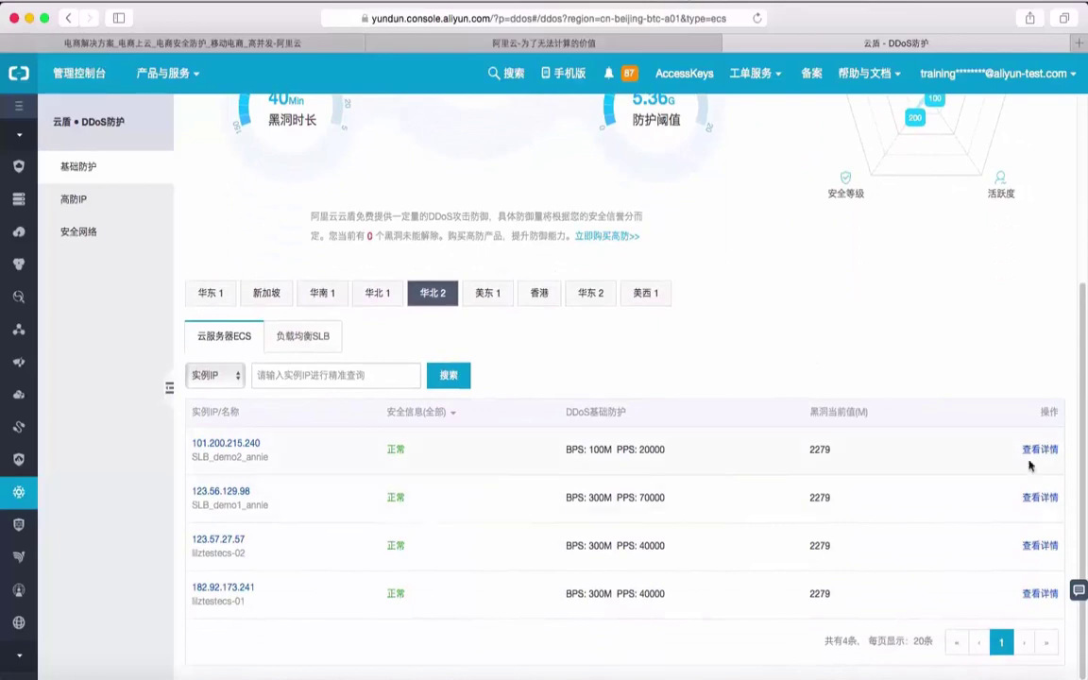
click(1039, 449)
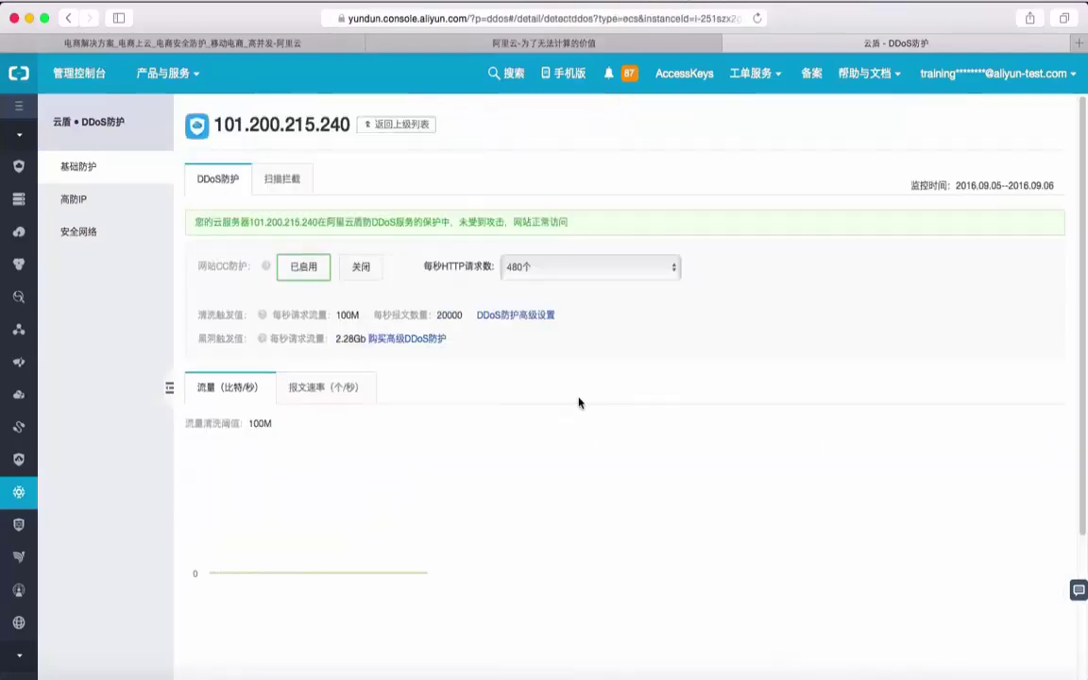
scroll(406, 507, down, 3)
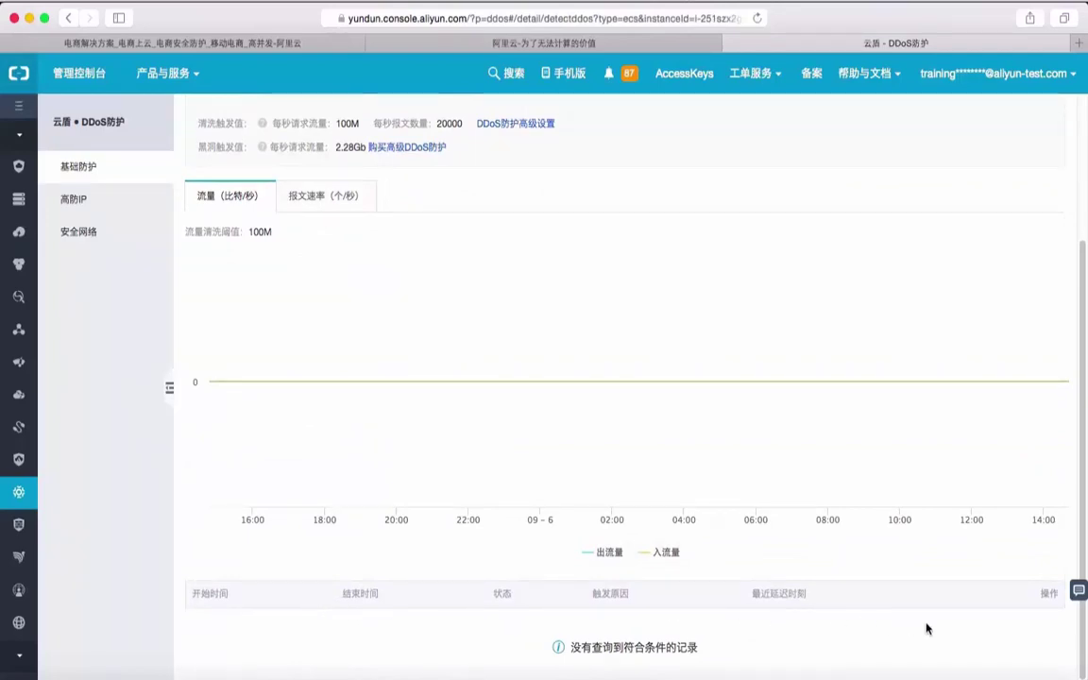
scroll(624, 462, up, 5)
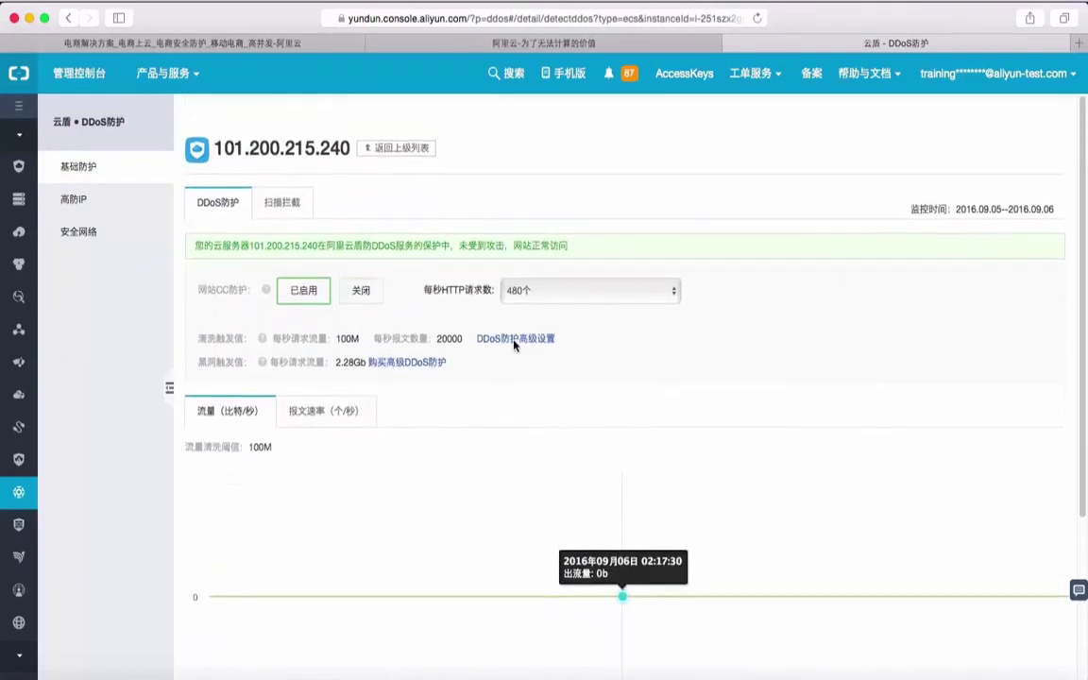
click(396, 125)
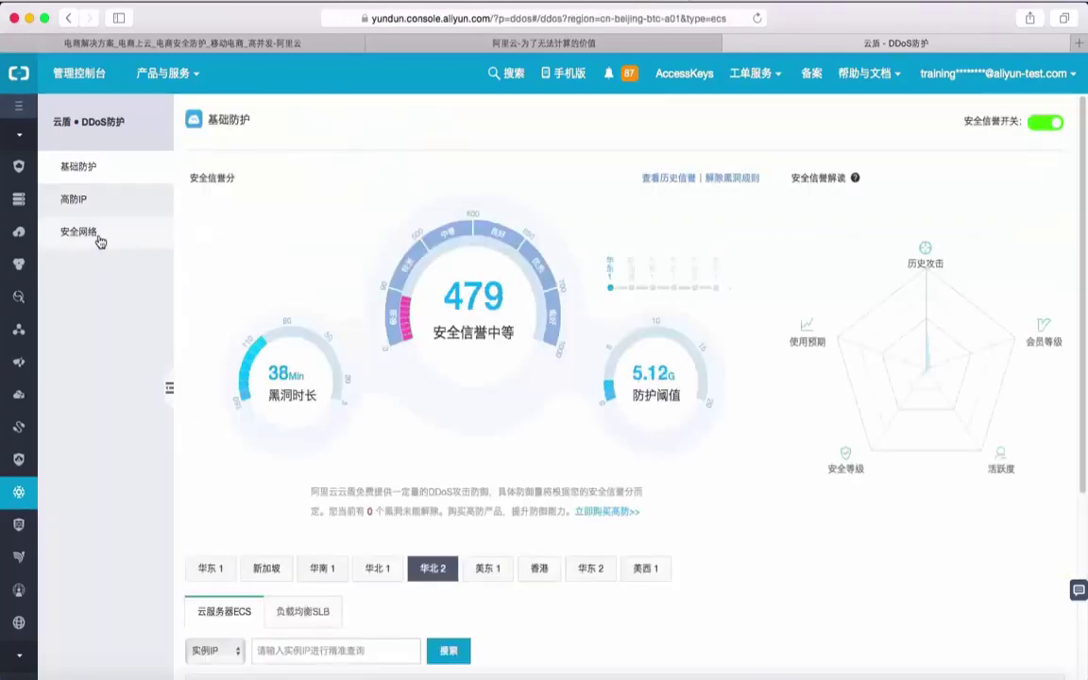
Visit 高防IP with its 游戏盾 and 实例列表 views, and open the 高防IP purchase page to review its configuration options
click(78, 202)
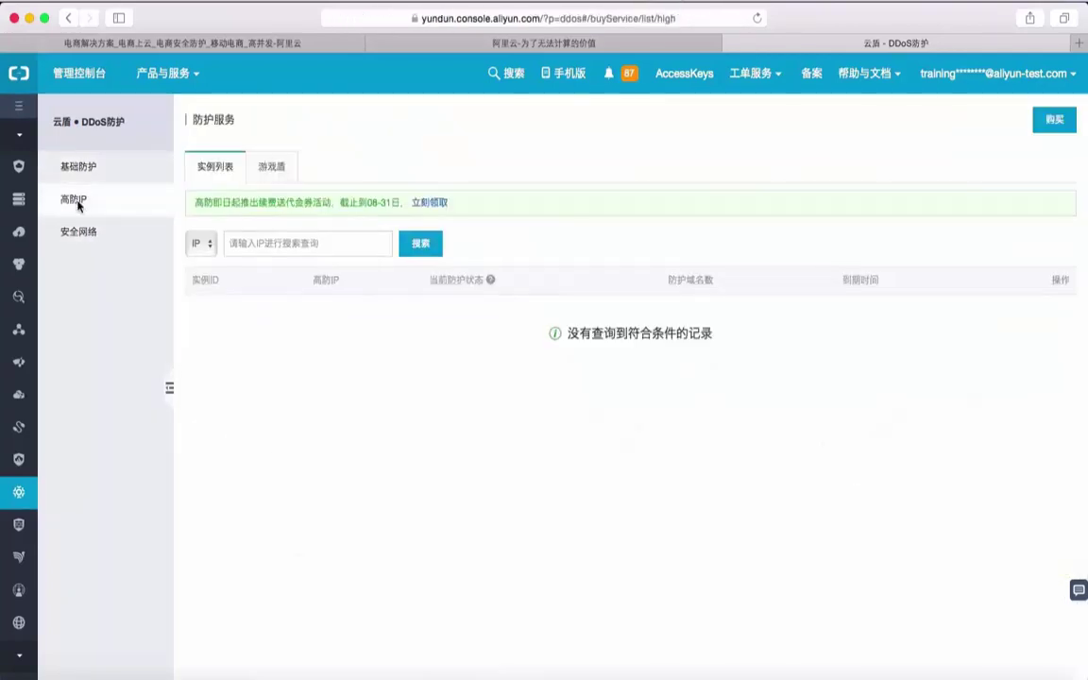
click(271, 168)
click(216, 168)
click(1054, 119)
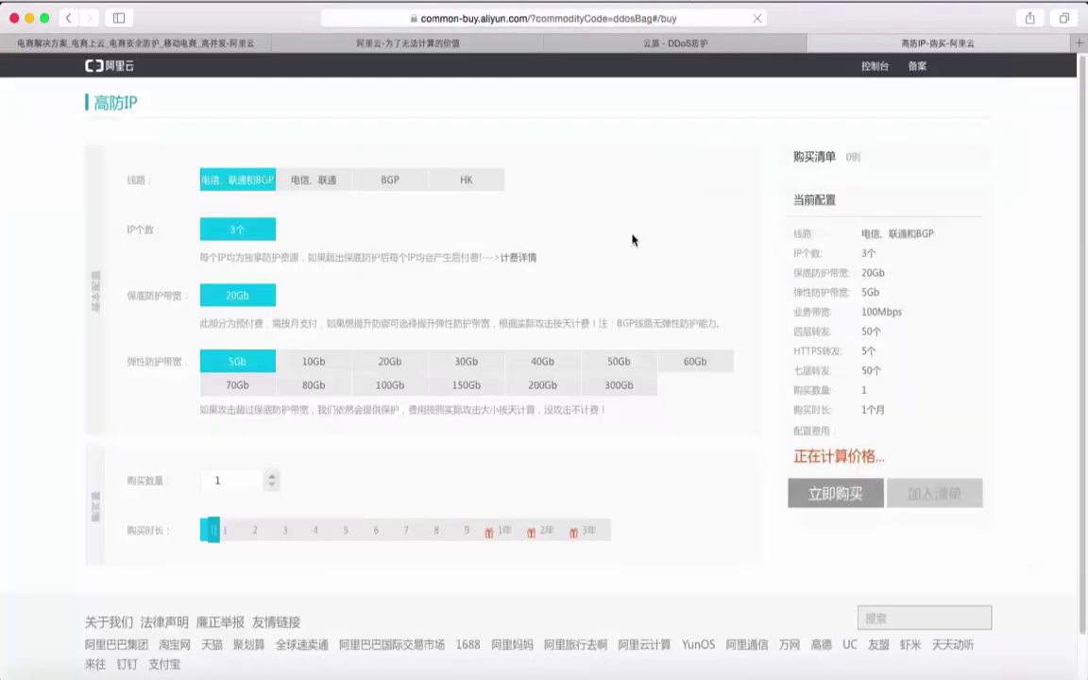
scroll(485, 388, down, 2)
scroll(485, 388, up, 2)
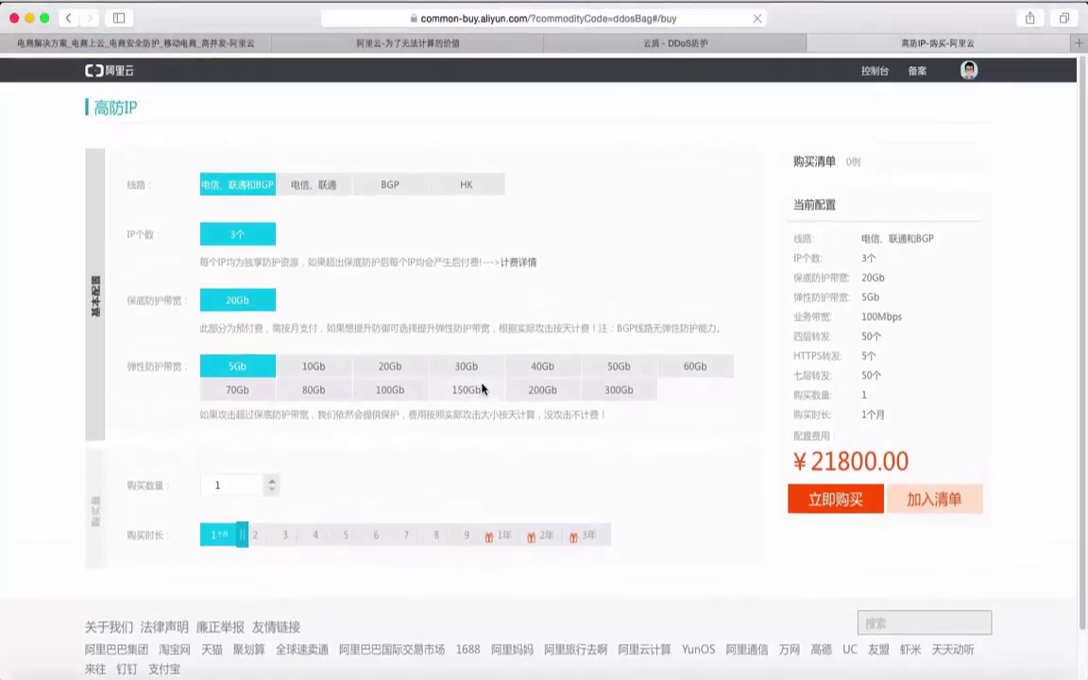
Compare the 电信、联通, BGP and HK line options for the 高防IP purchase, and set the line to 电信、联通
click(309, 182)
click(387, 180)
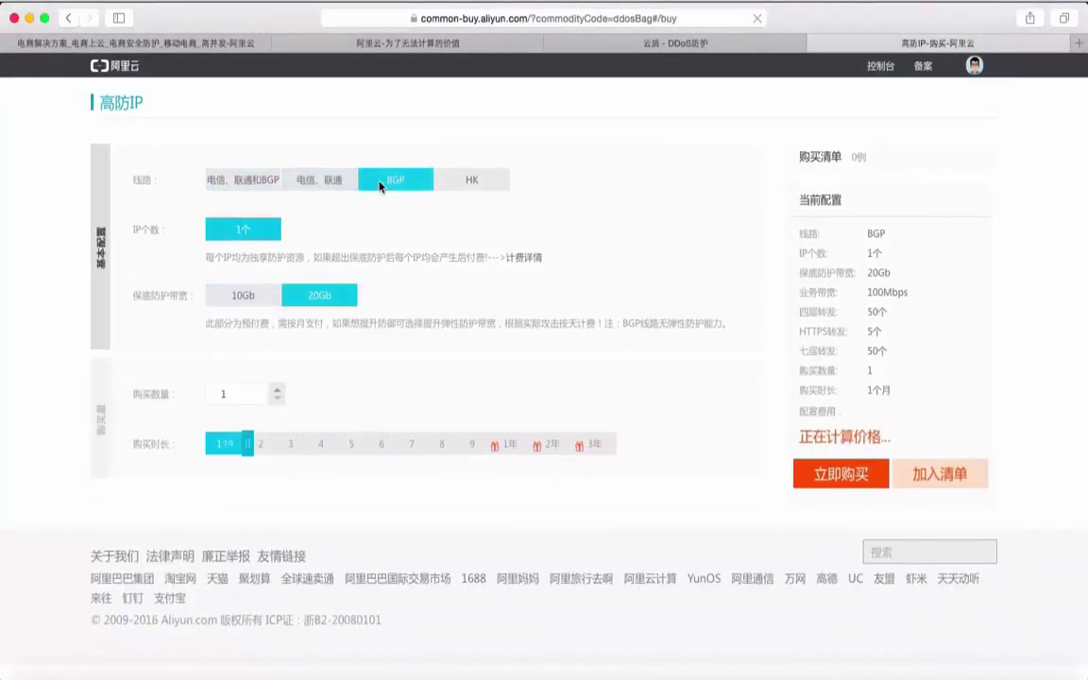
click(472, 187)
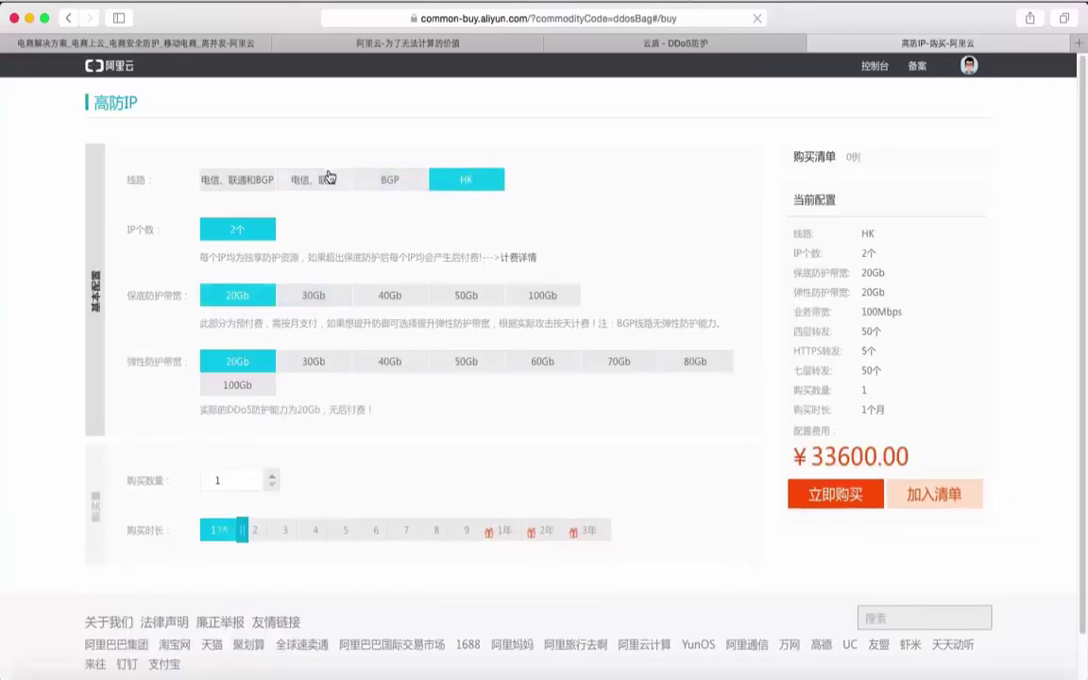
click(283, 181)
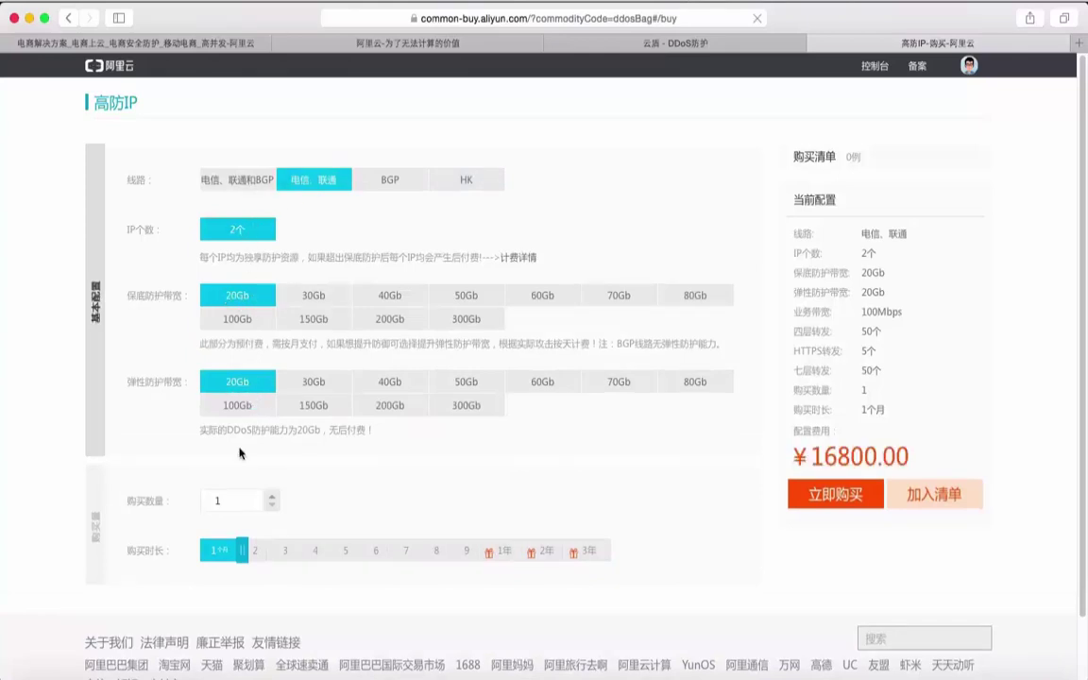
Try purchase durations of 3个月 and 1年 for the 高防IP, return the duration to 1个月, and review the order page
drag(268, 553, 298, 548)
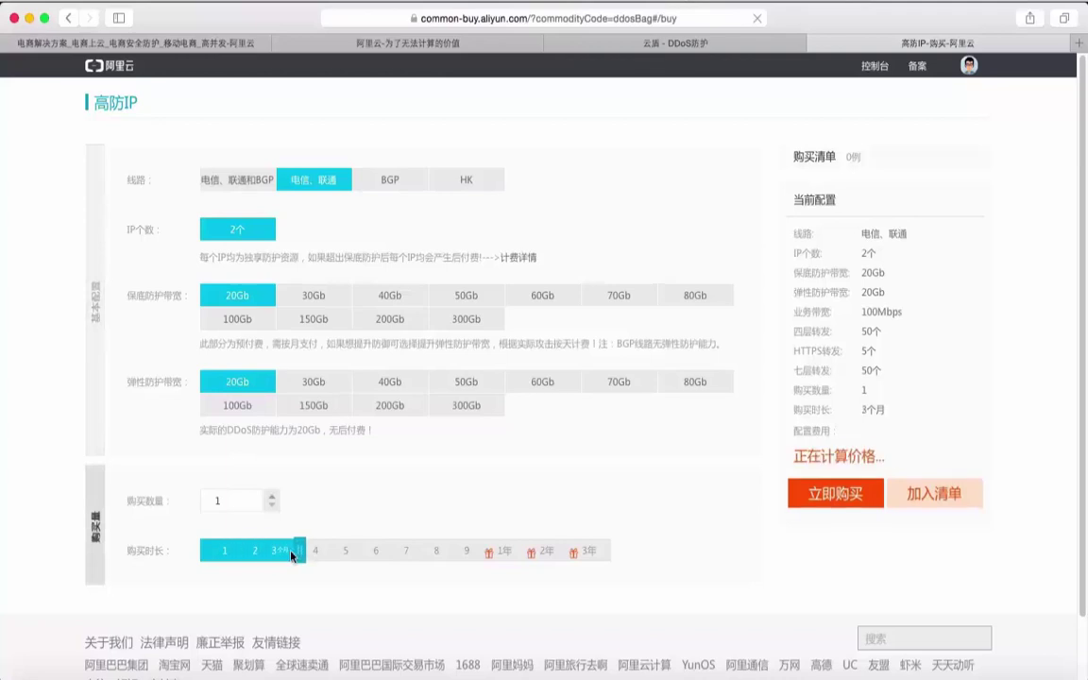
click(504, 555)
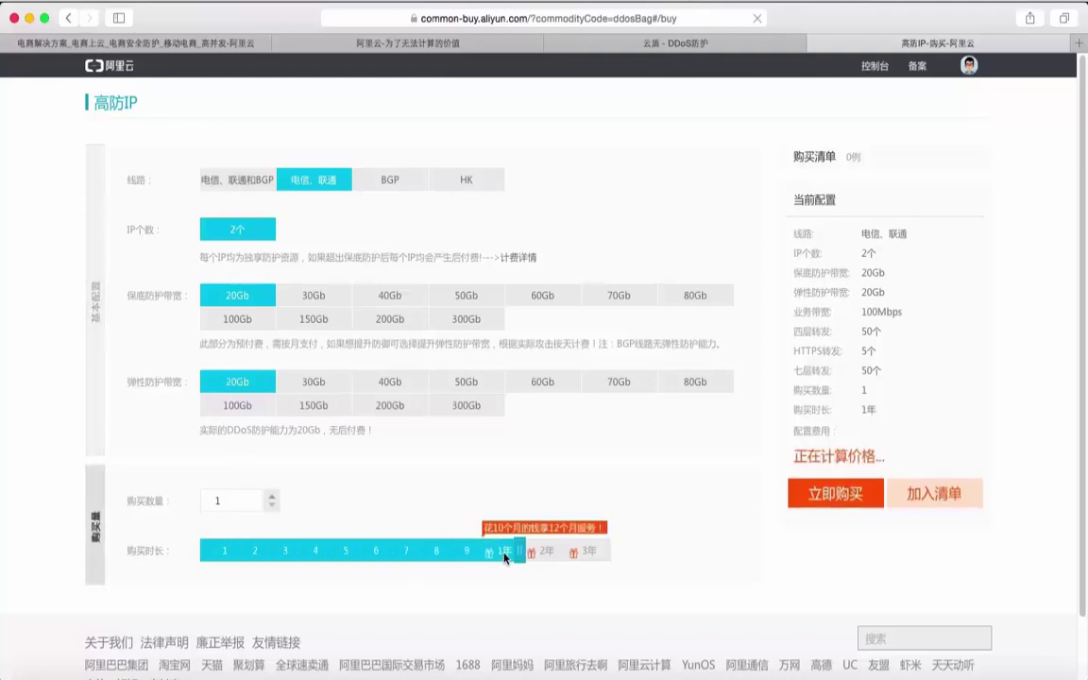
click(378, 551)
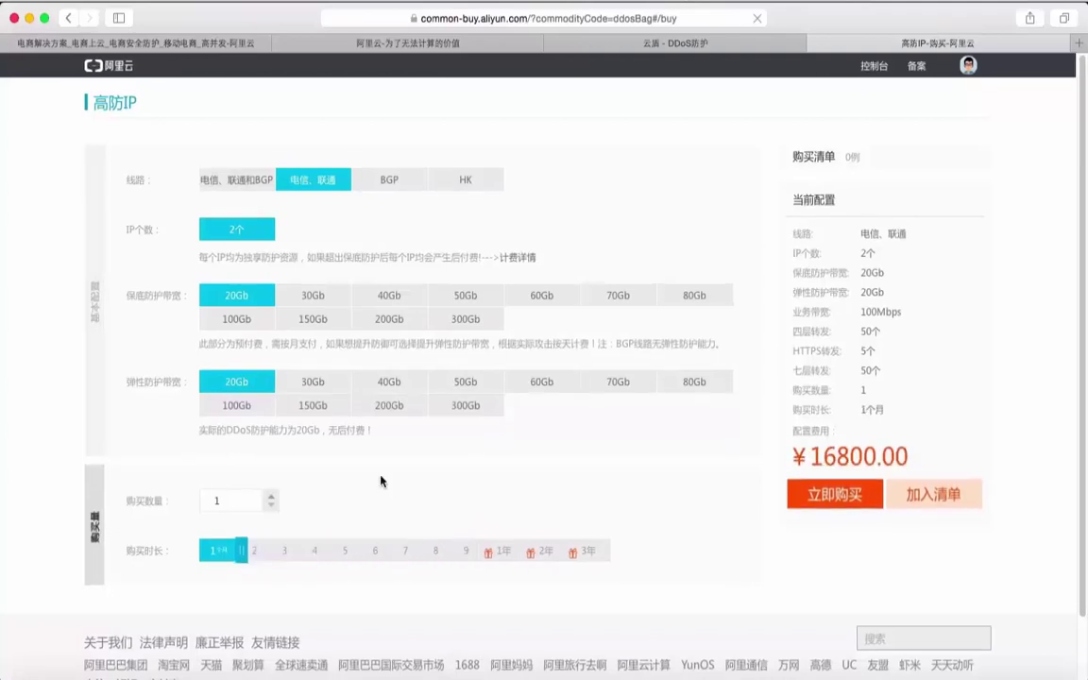
scroll(380, 481, down, 3)
scroll(380, 482, up, 3)
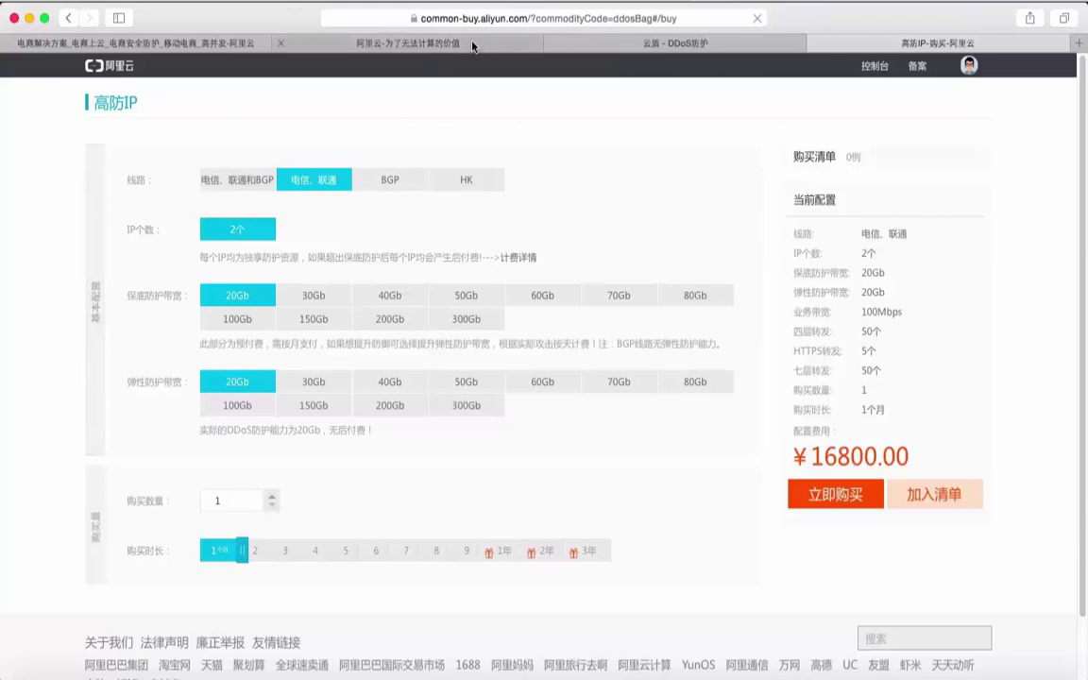
Open 文档与常见问题 from the Alibaba Cloud home page and go to the DDoS 高防IP product documentation
click(424, 40)
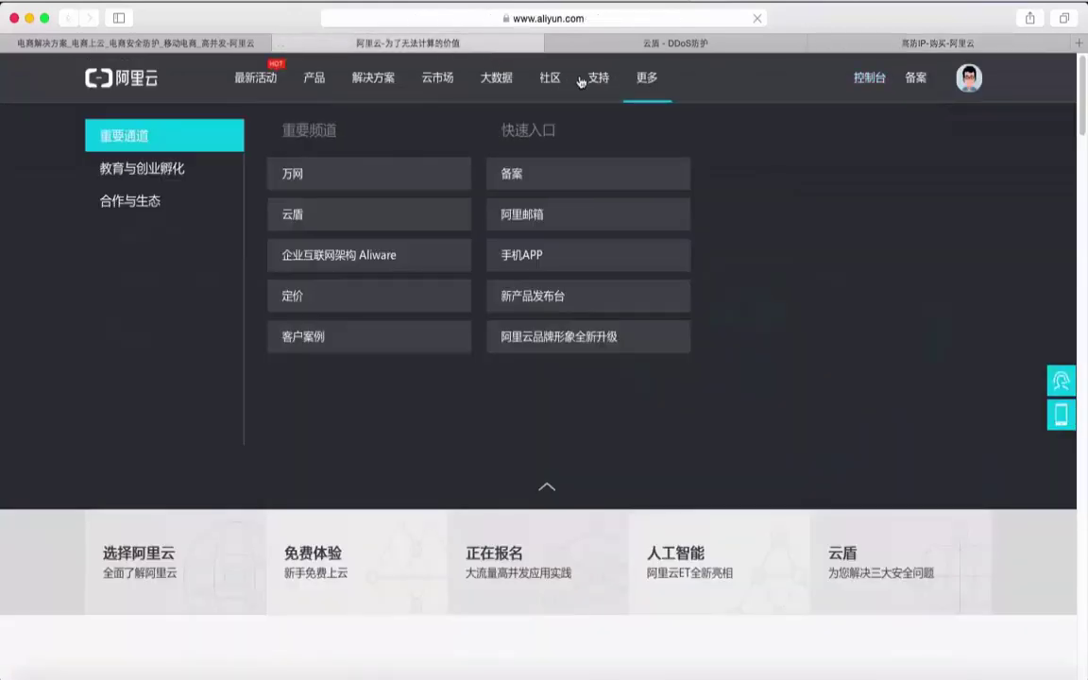
mouse_move(597, 78)
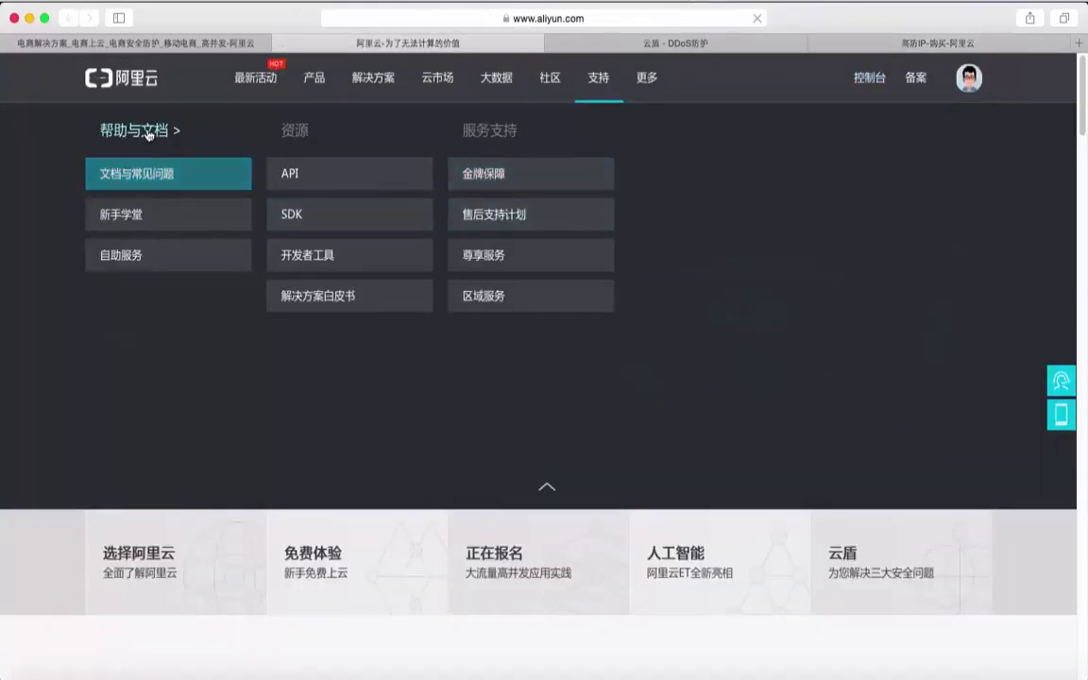
click(149, 173)
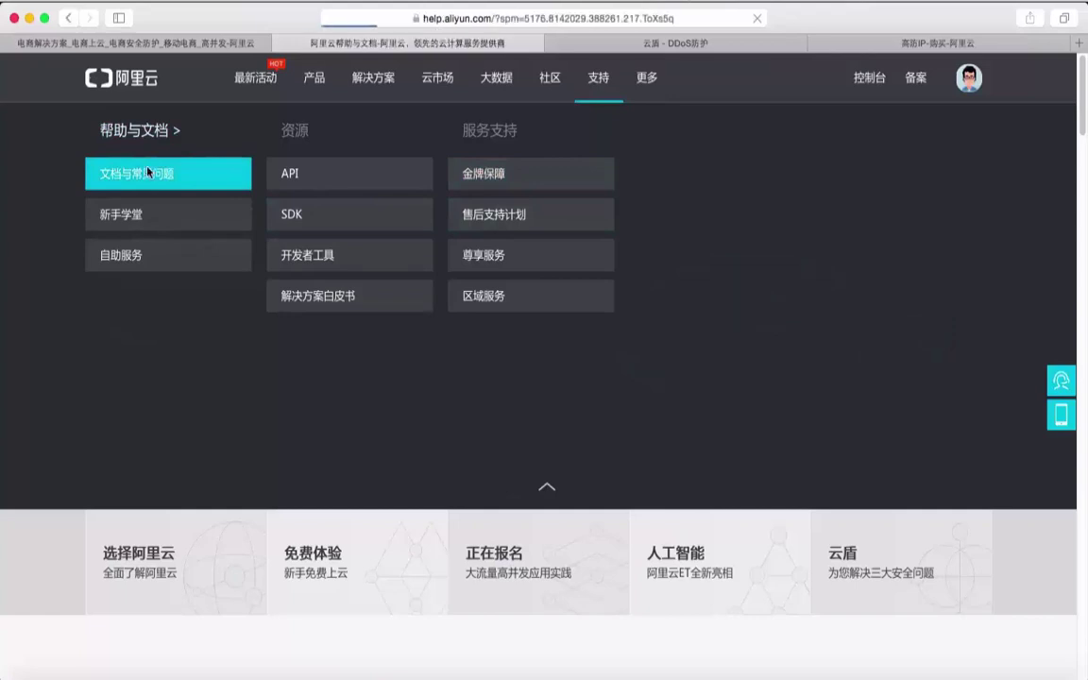
scroll(227, 390, down, 5)
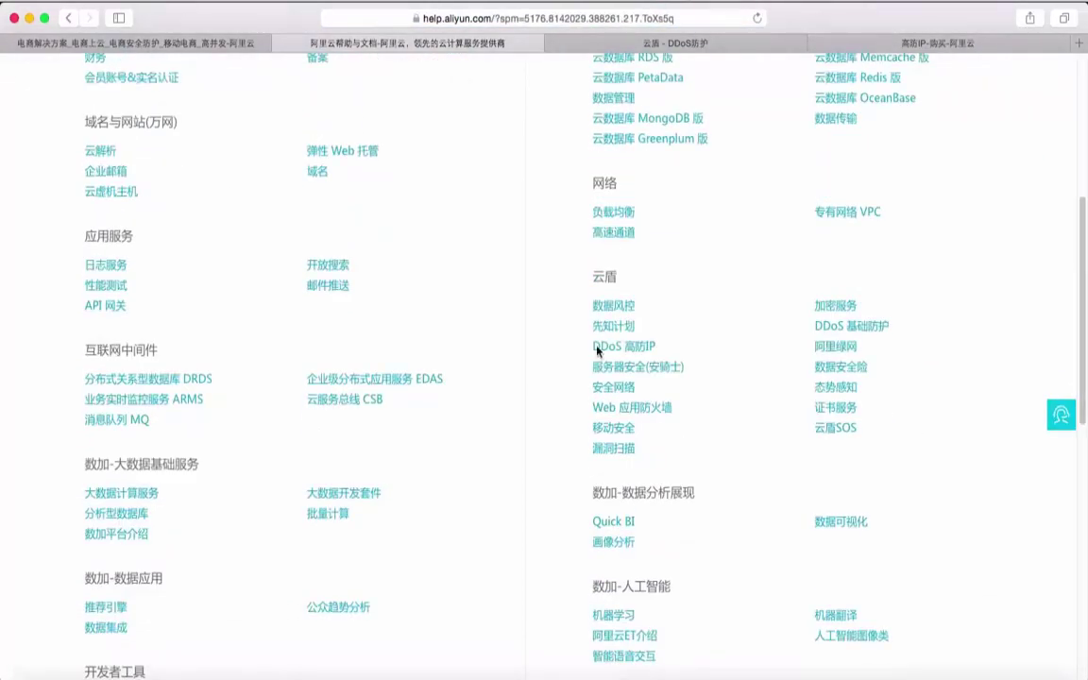
click(630, 353)
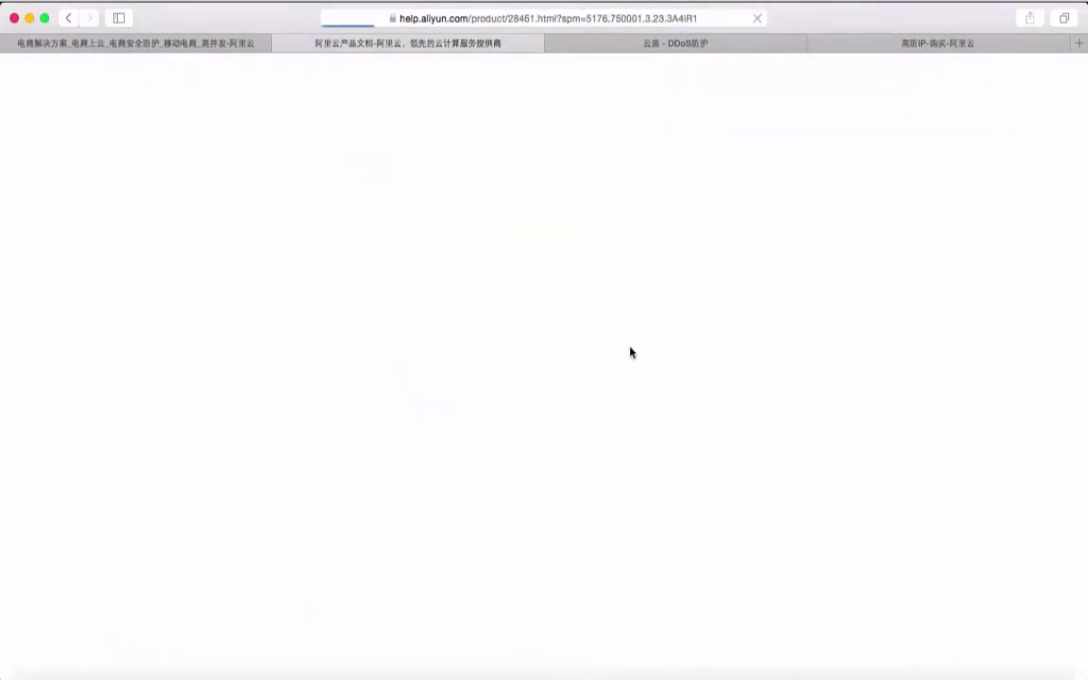
scroll(561, 308, down, 1)
scroll(568, 218, up, 1)
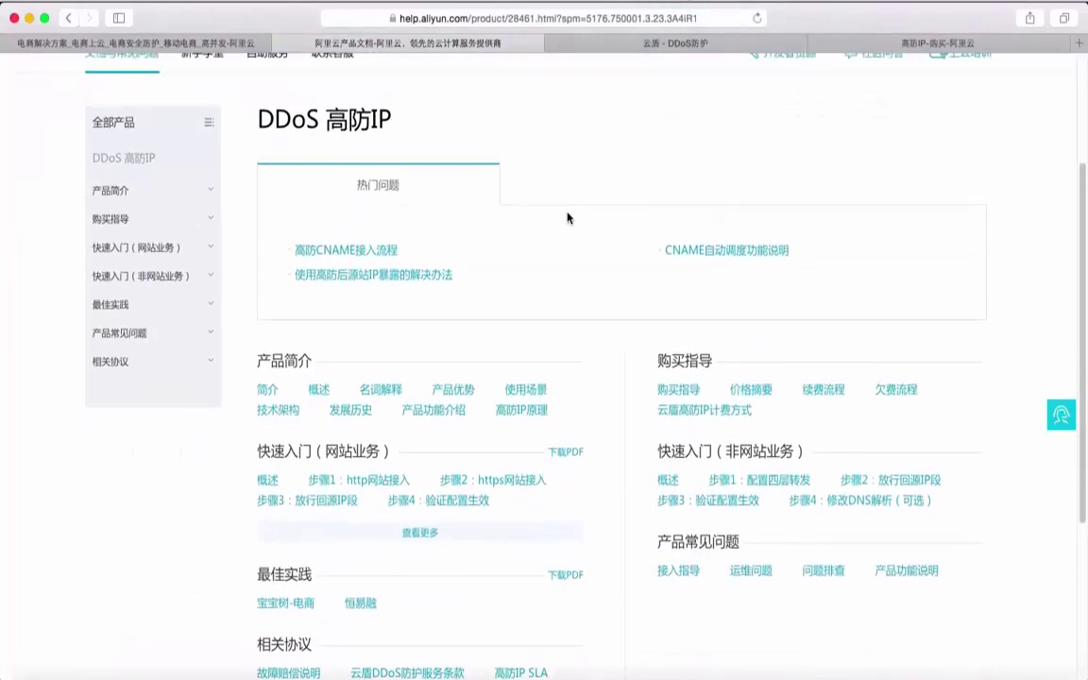
Read the 步骤1：http网站接入 and 步骤2：https网站接入 guides under 快速入门（网站业务）
click(195, 251)
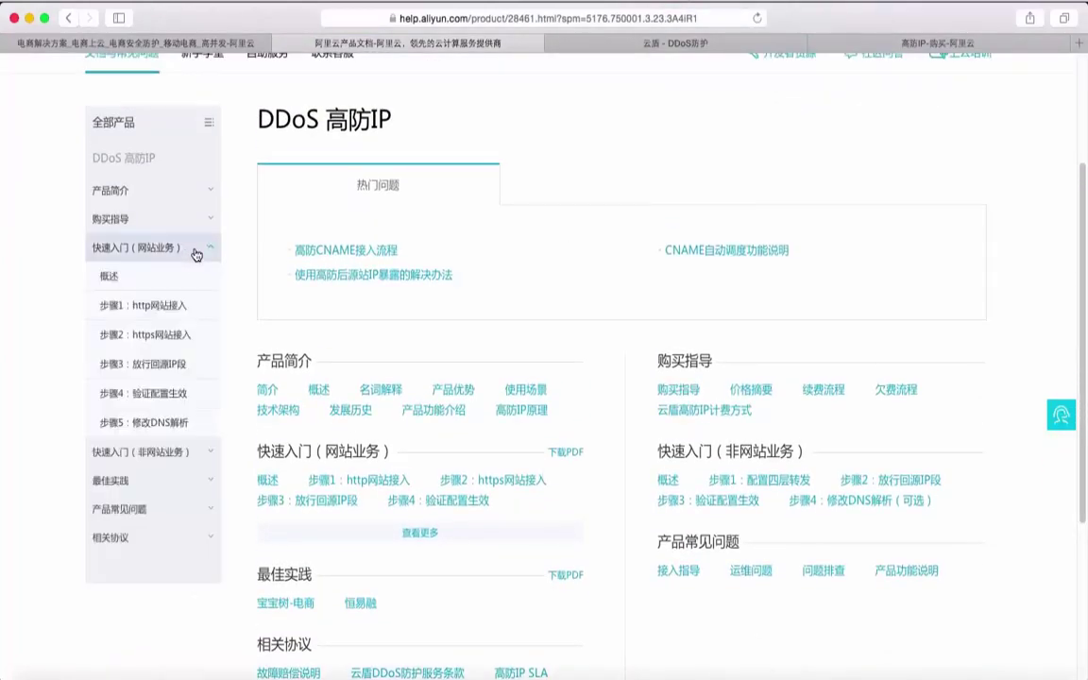
scroll(189, 360, down, 1)
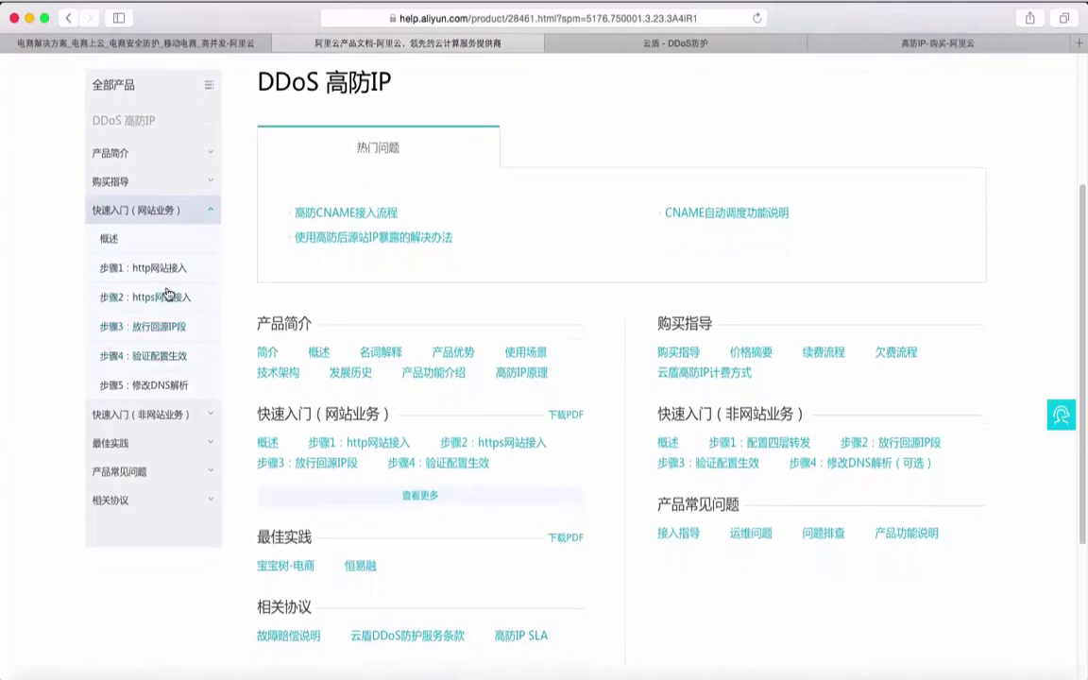
click(146, 272)
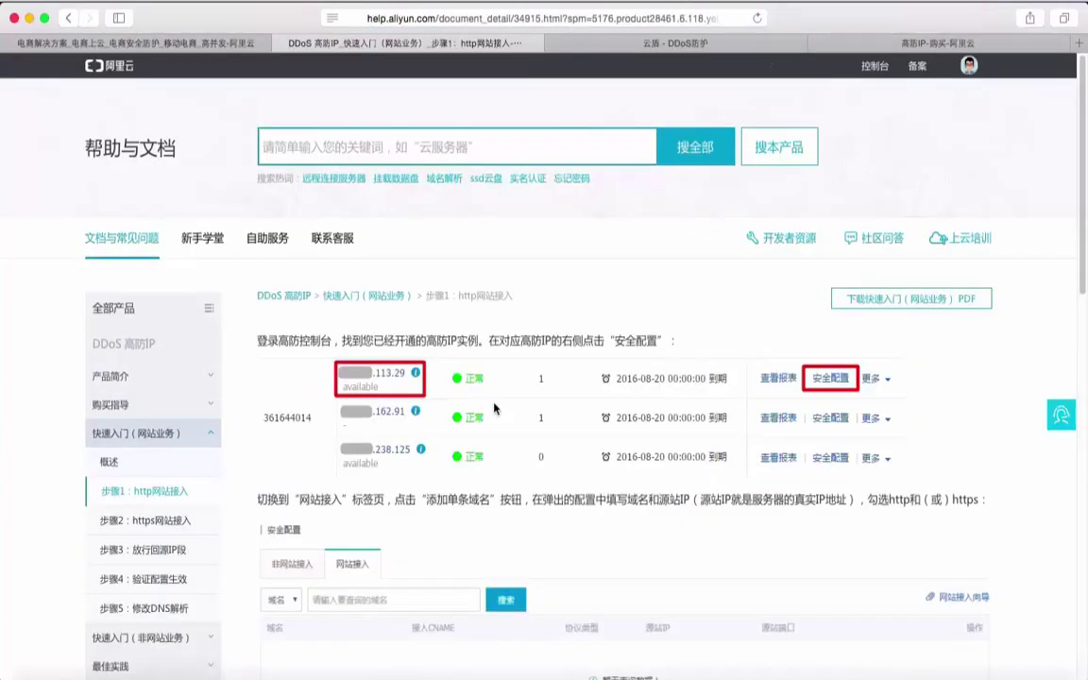
scroll(444, 360, down, 4)
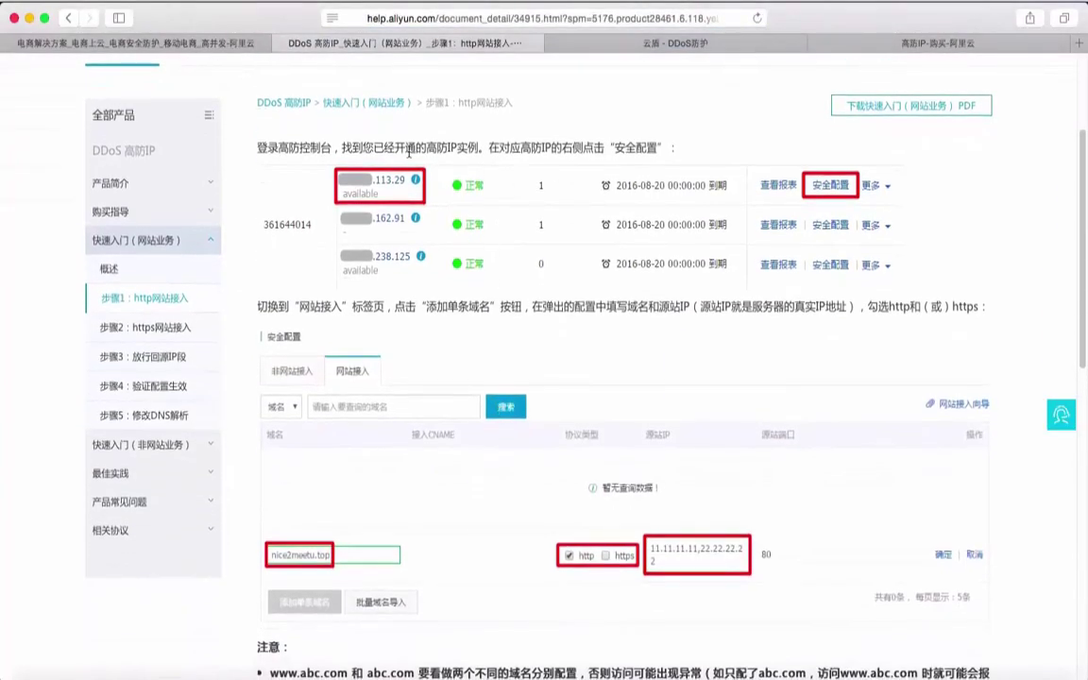
scroll(506, 300, down, 4)
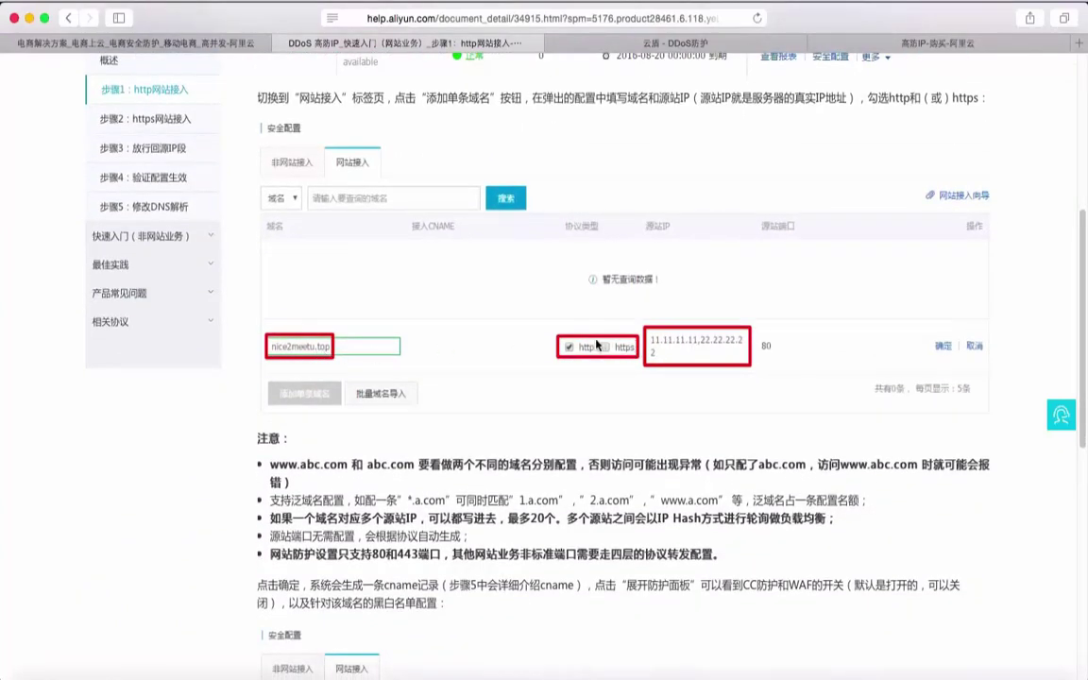
scroll(704, 407, down, 10)
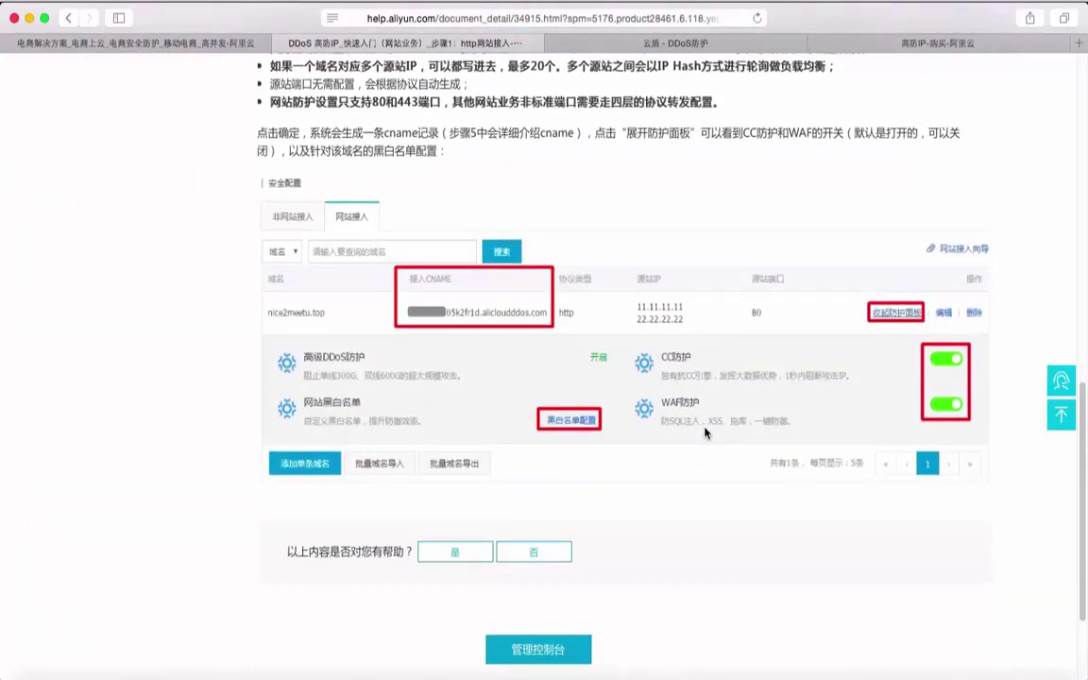
scroll(704, 425, up, 10)
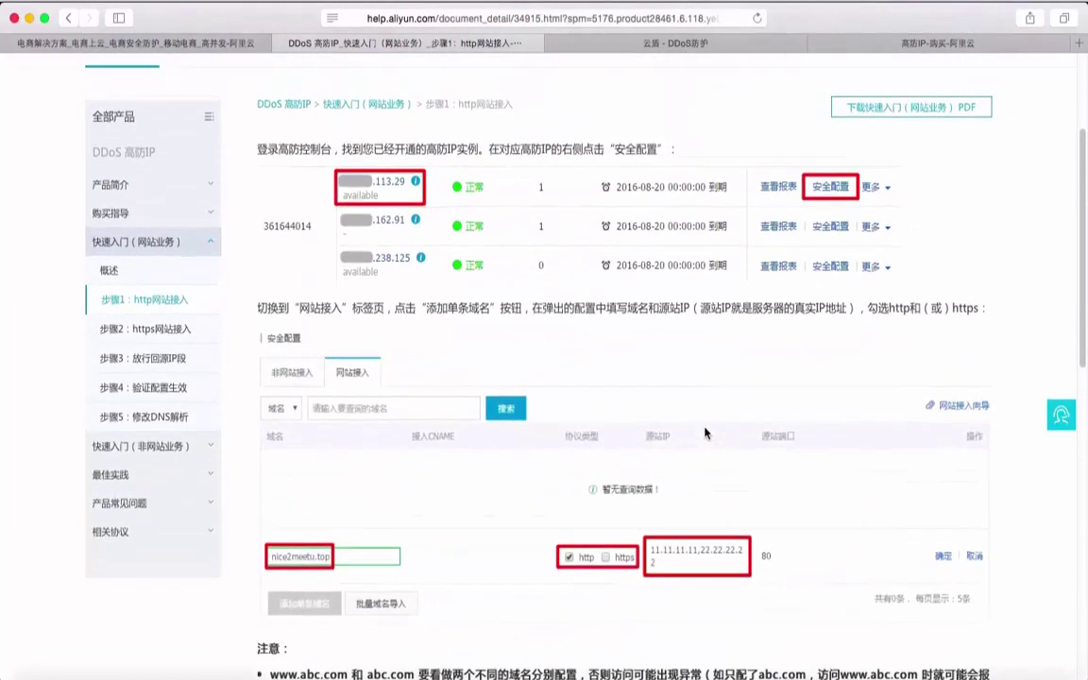
click(174, 331)
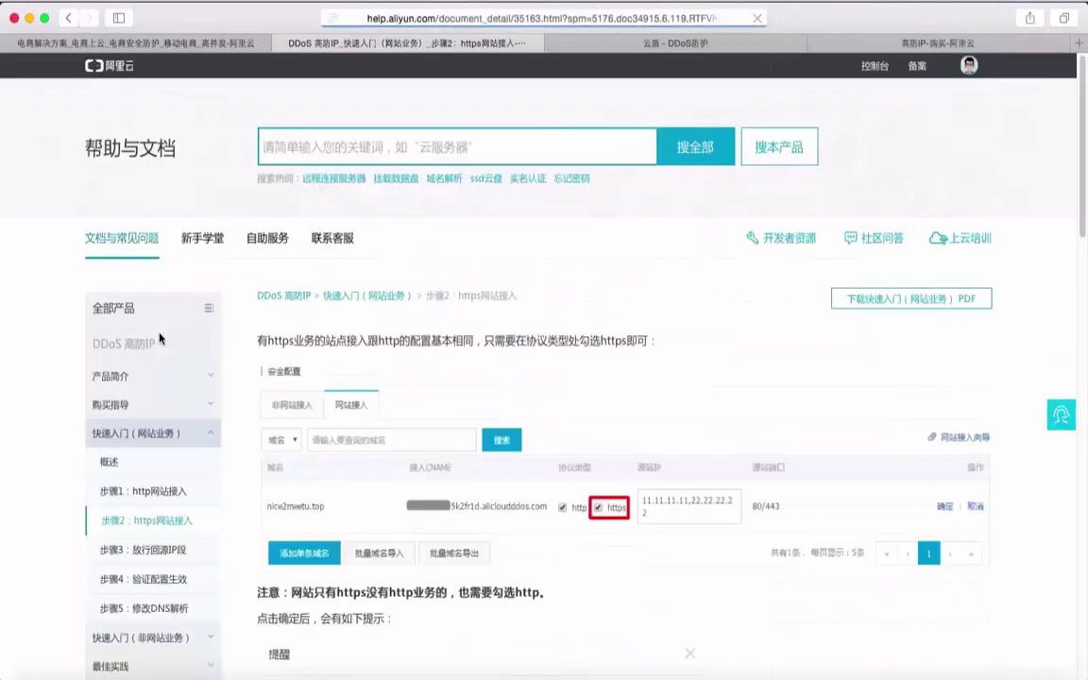
scroll(241, 387, down, 3)
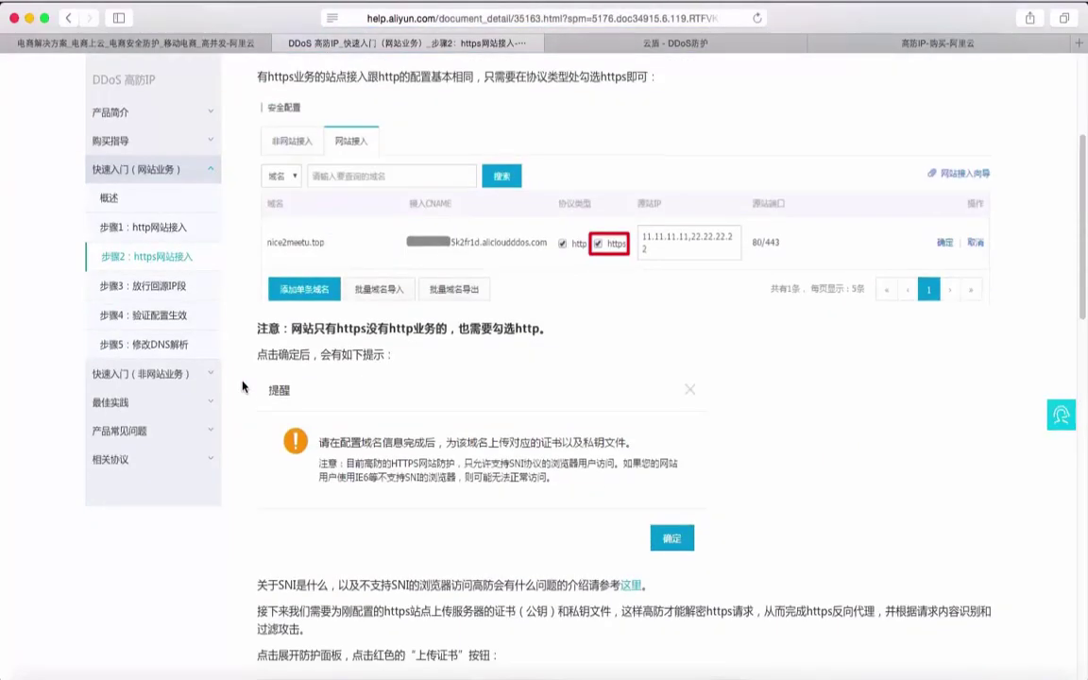
Read the 步骤1：配置四层转发 guide under 快速入门（非网站业务） through to its end, and return to its beginning
click(168, 376)
click(162, 434)
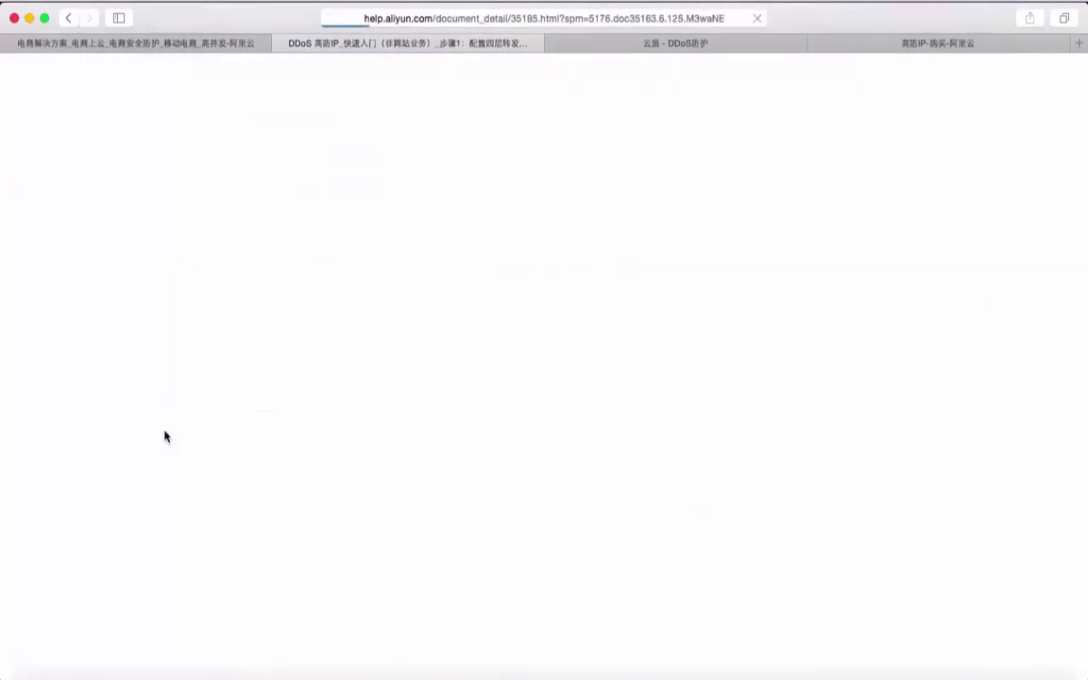
scroll(407, 441, down, 10)
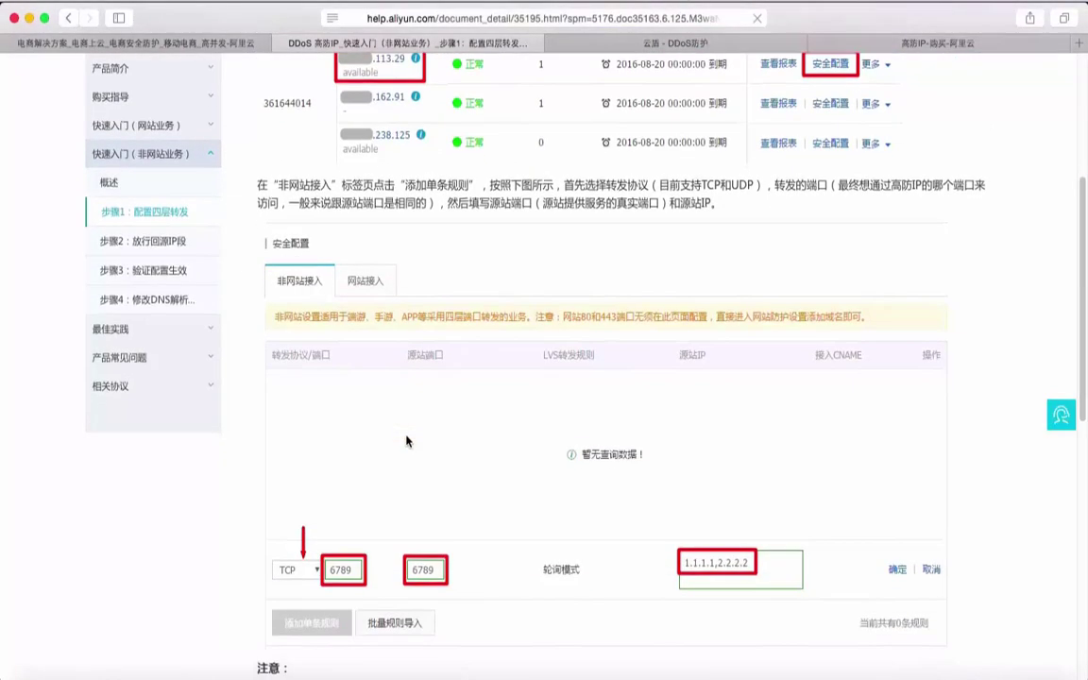
scroll(407, 441, down, 5)
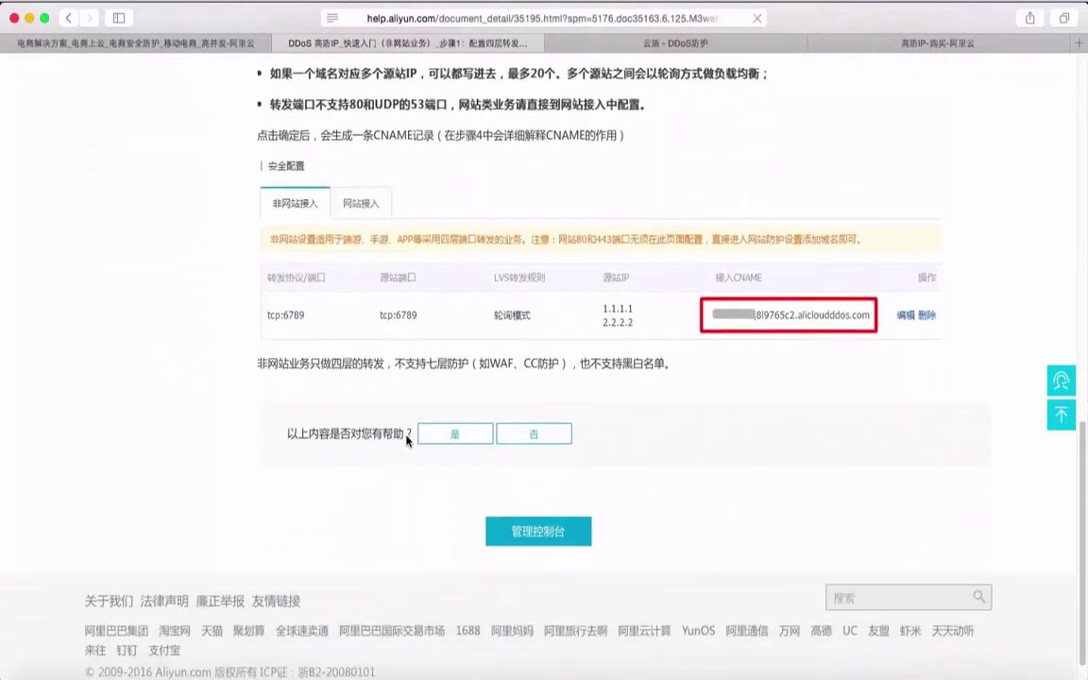
scroll(407, 441, up, 15)
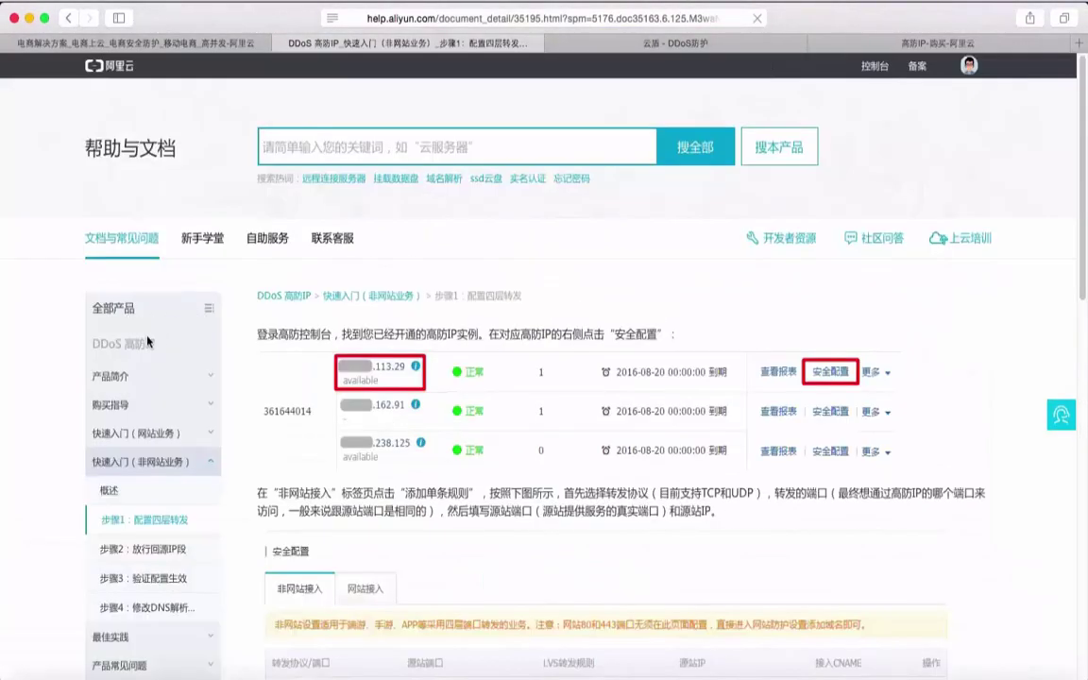
Open the 服务器安全(安骑士) documentation from the help centre's product list and read the 被暴力破解成功之后该怎么办 article
click(68, 18)
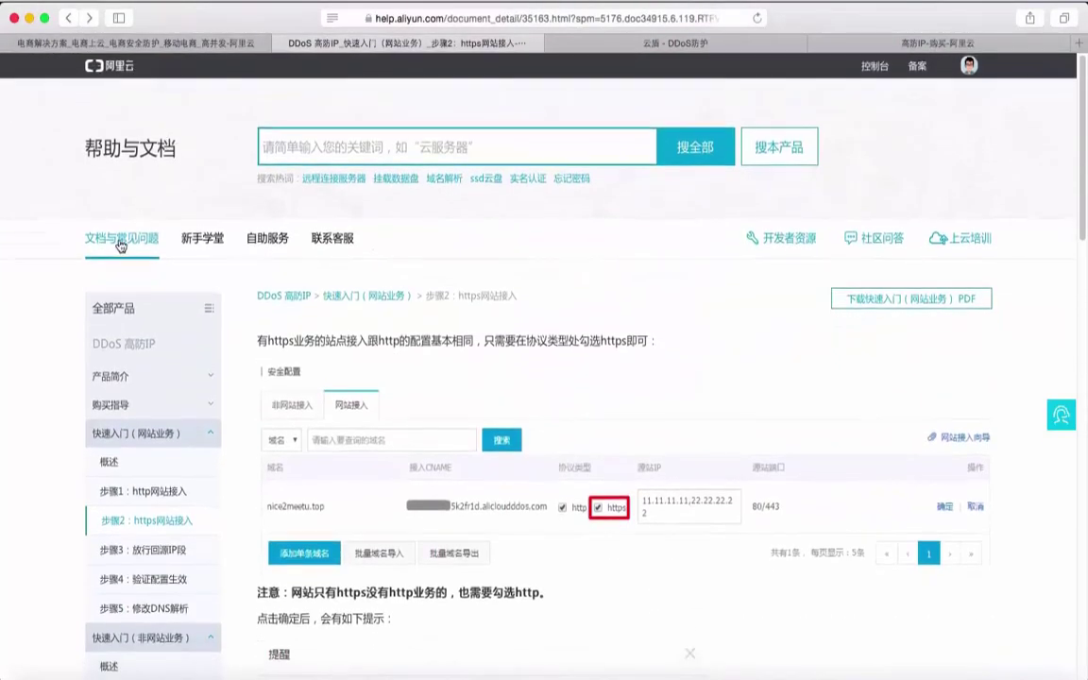
click(115, 242)
scroll(489, 412, down, 10)
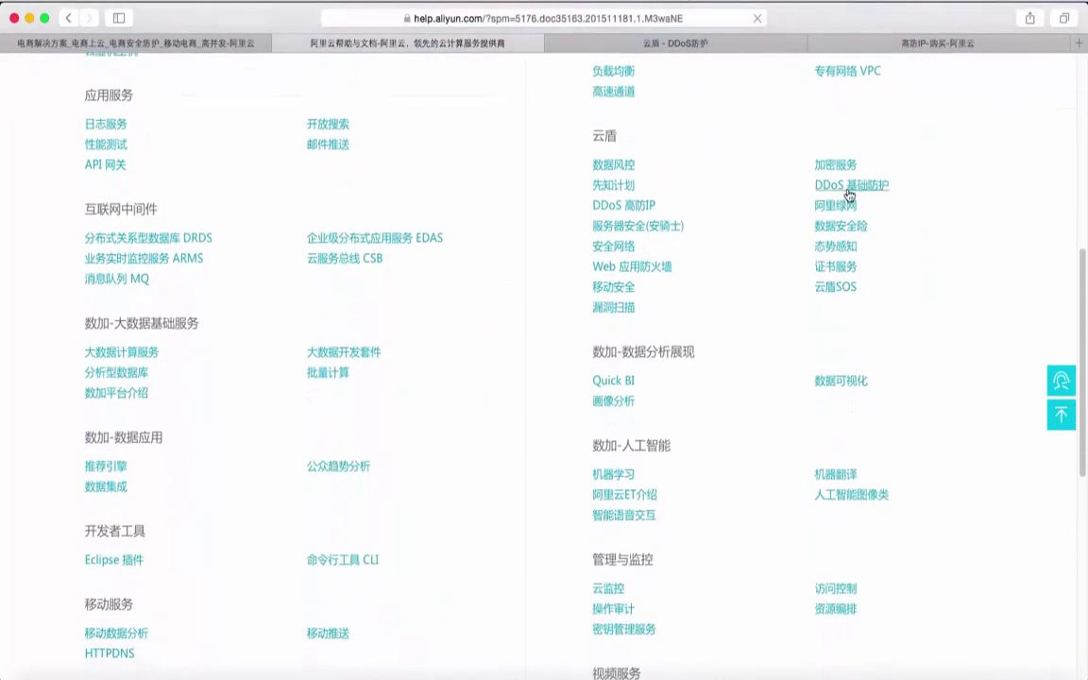
click(651, 227)
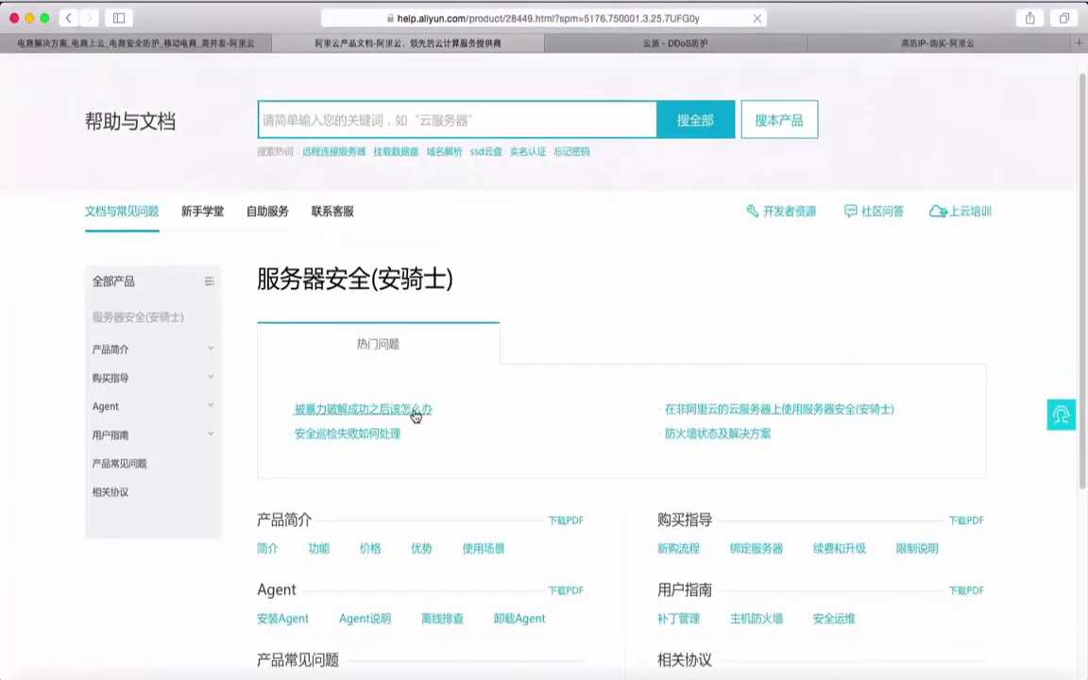
scroll(488, 444, down, 2)
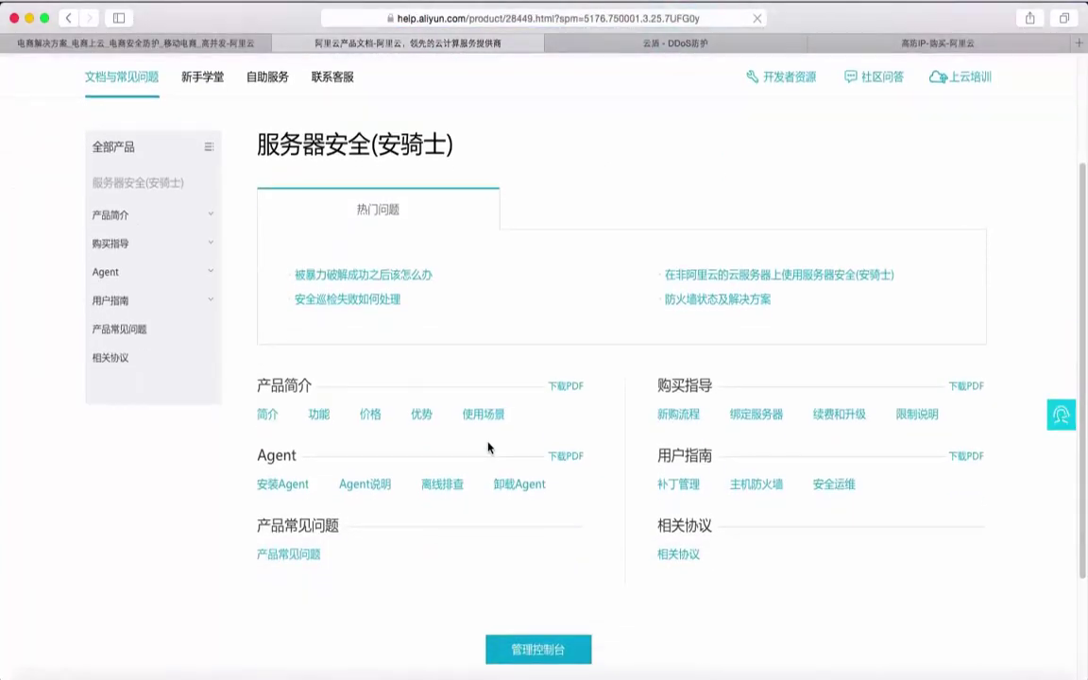
click(387, 326)
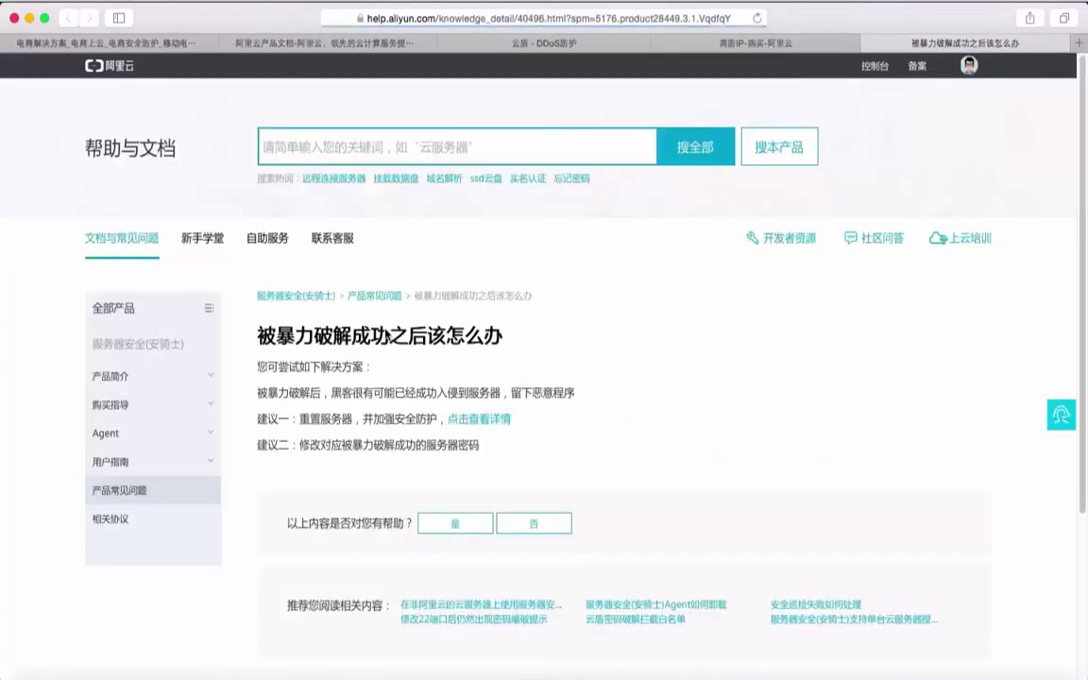
scroll(510, 377, down, 1)
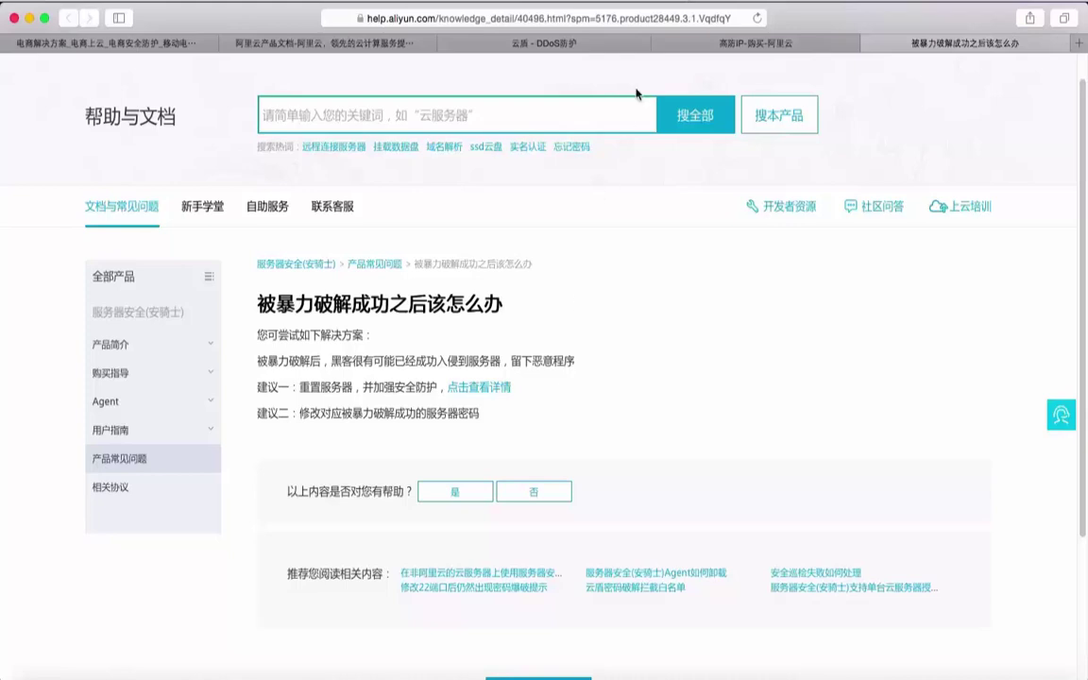
View the 游戏盾 page under 高防IP in the DDoS防护 console, and look over the 云服务器 ECS overview
click(565, 44)
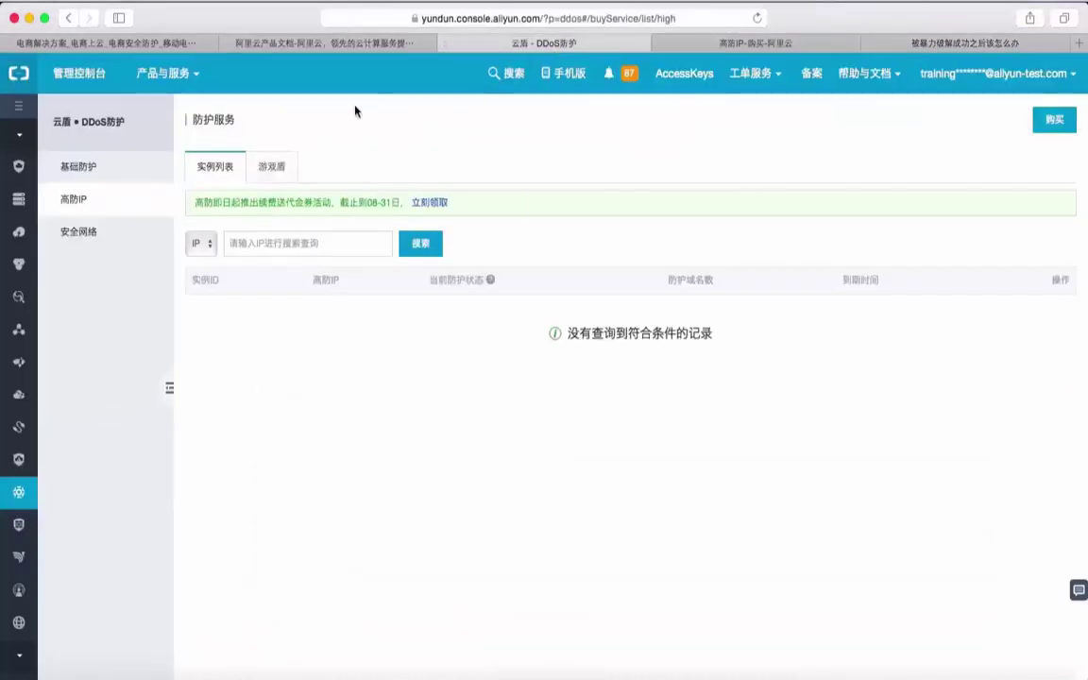
click(280, 173)
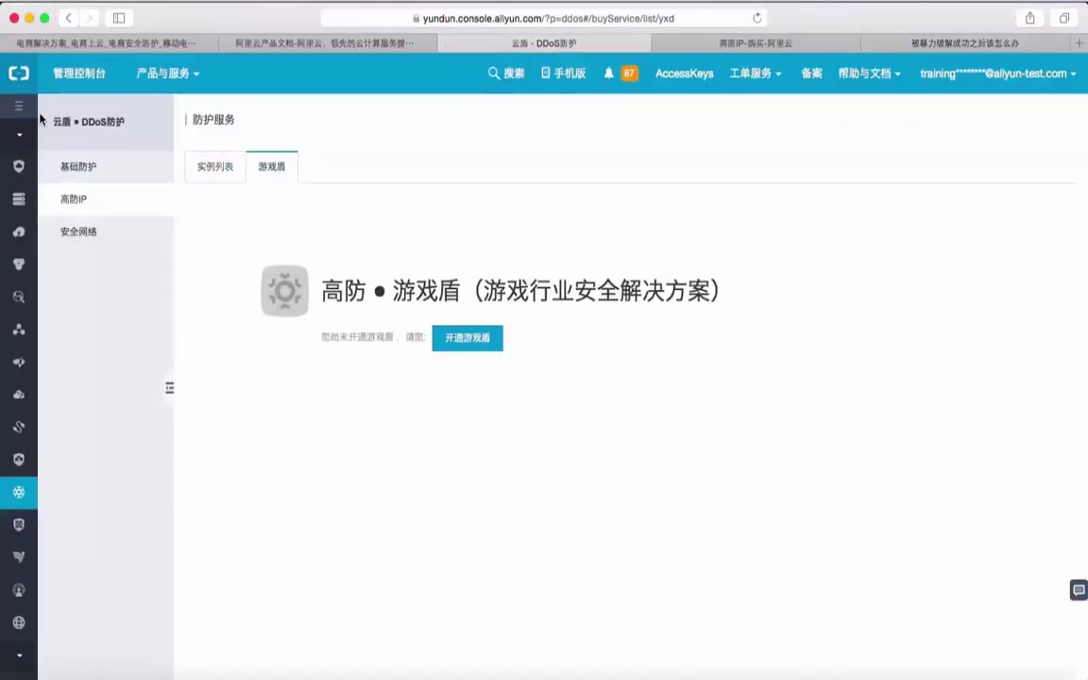
click(56, 199)
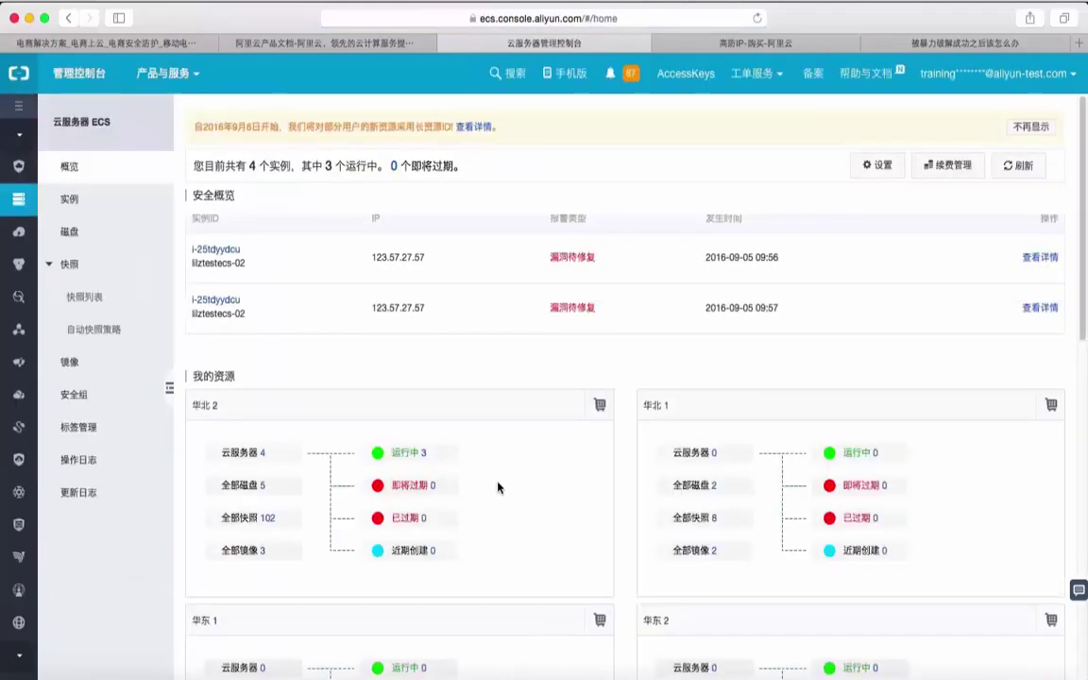
scroll(498, 486, down, 5)
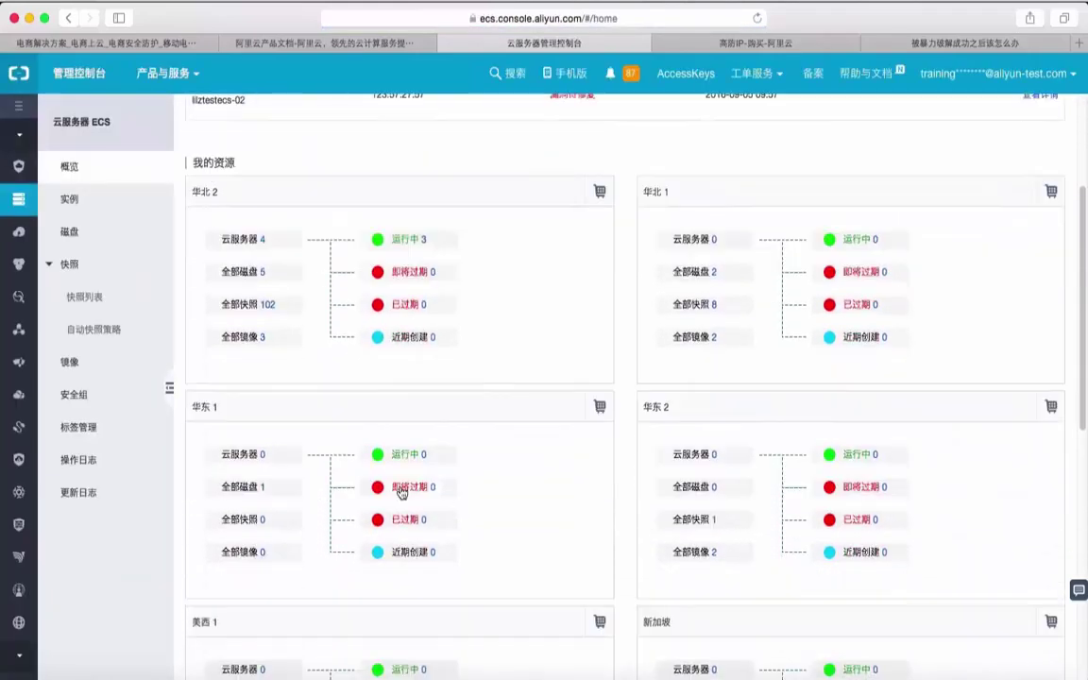
scroll(402, 491, up, 5)
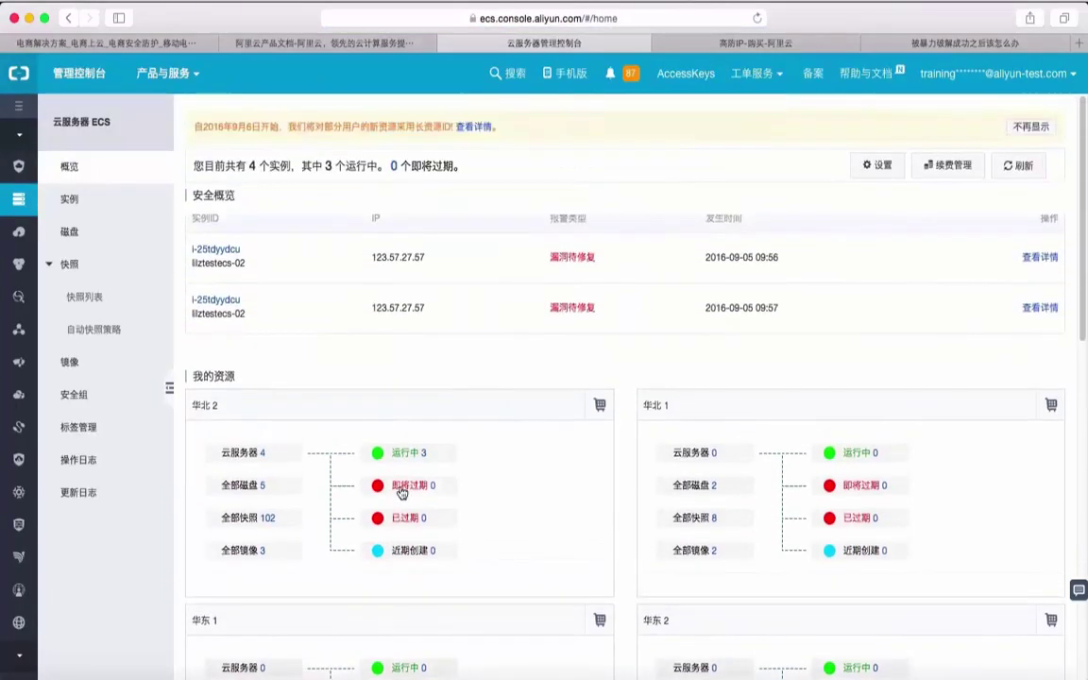
Visit the ECS 实例 page briefly, return to 概览, and scan the whole overview with the product navigation expanded
click(80, 205)
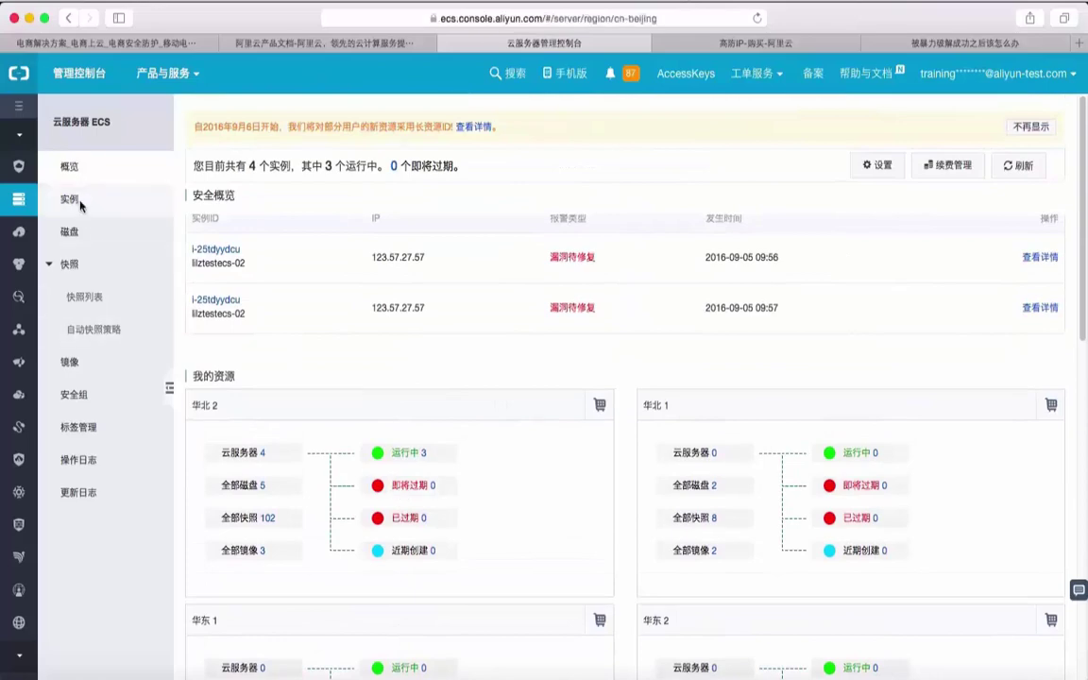
click(94, 173)
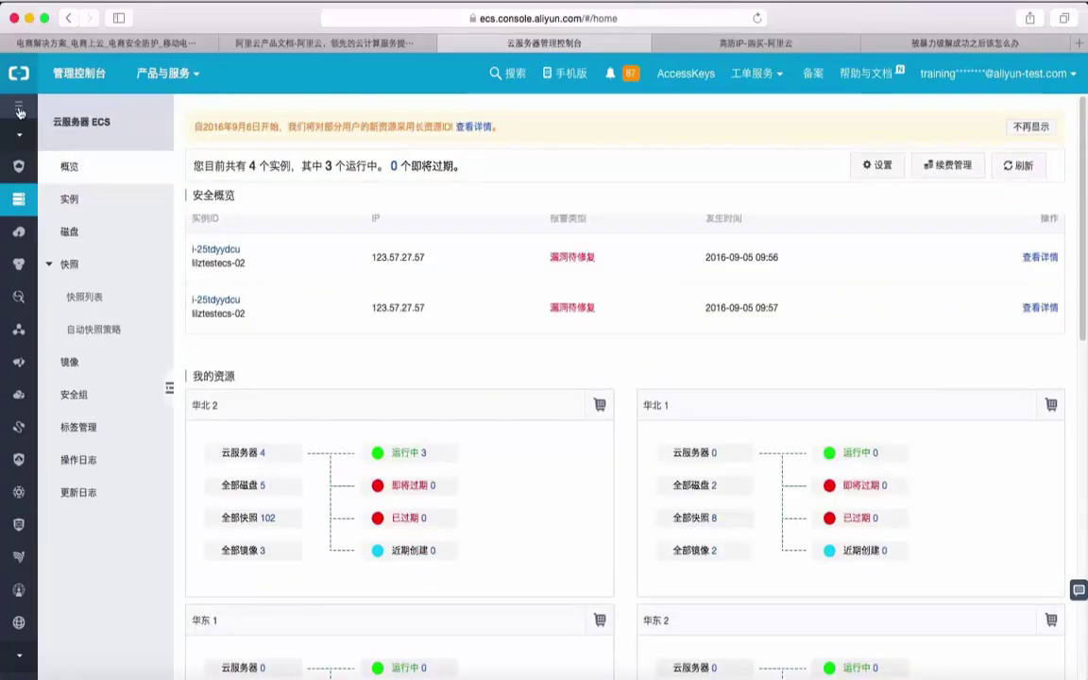
click(19, 106)
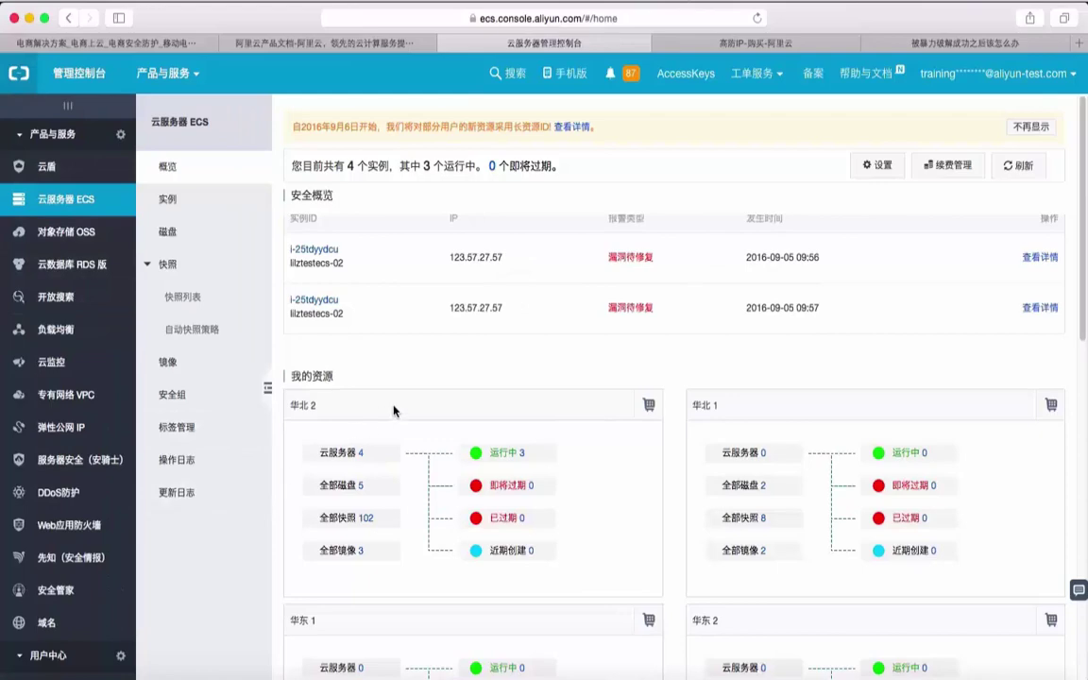
scroll(396, 408, down, 10)
scroll(405, 387, up, 10)
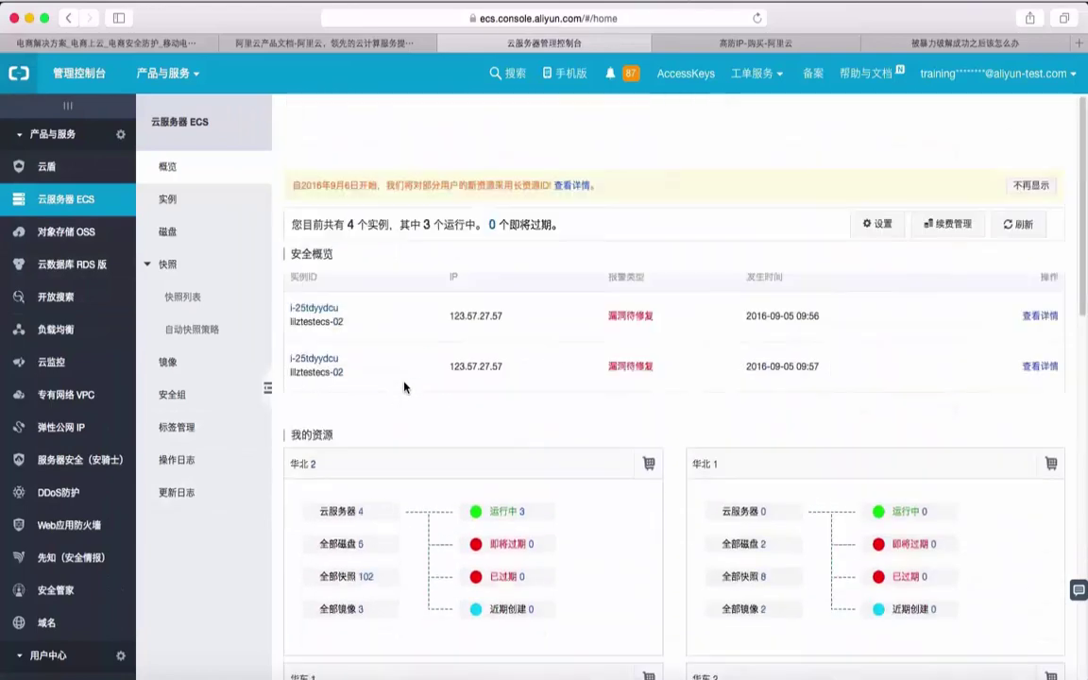
View the ECS instance list for 华北 2, and open the Web应用防火墙 console
click(170, 199)
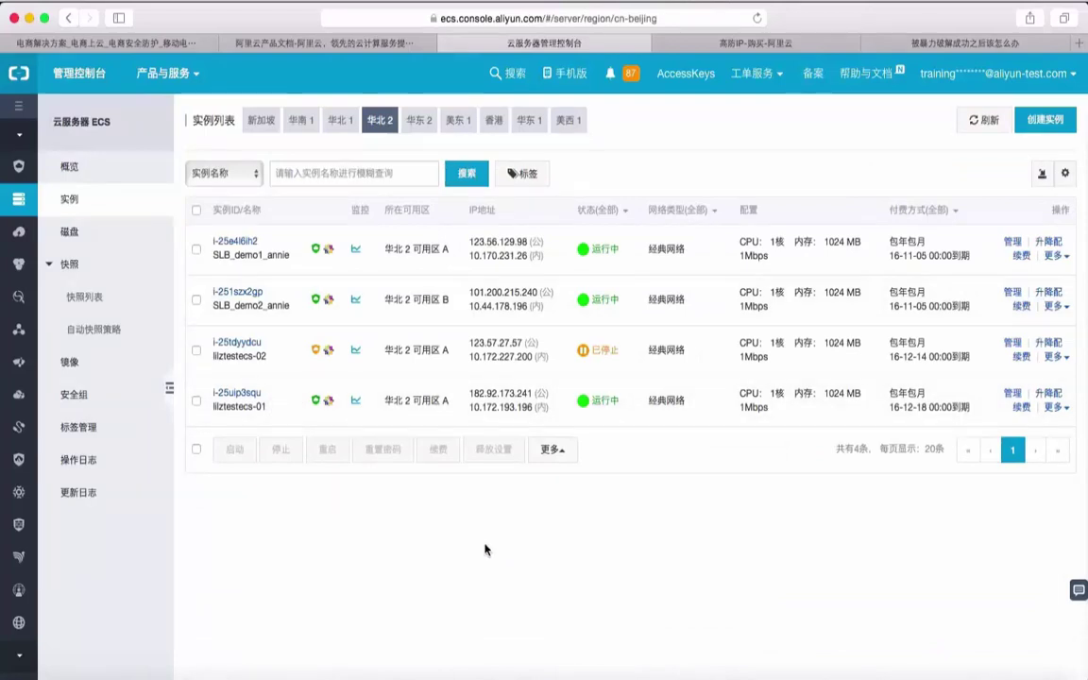
mouse_move(127, 285)
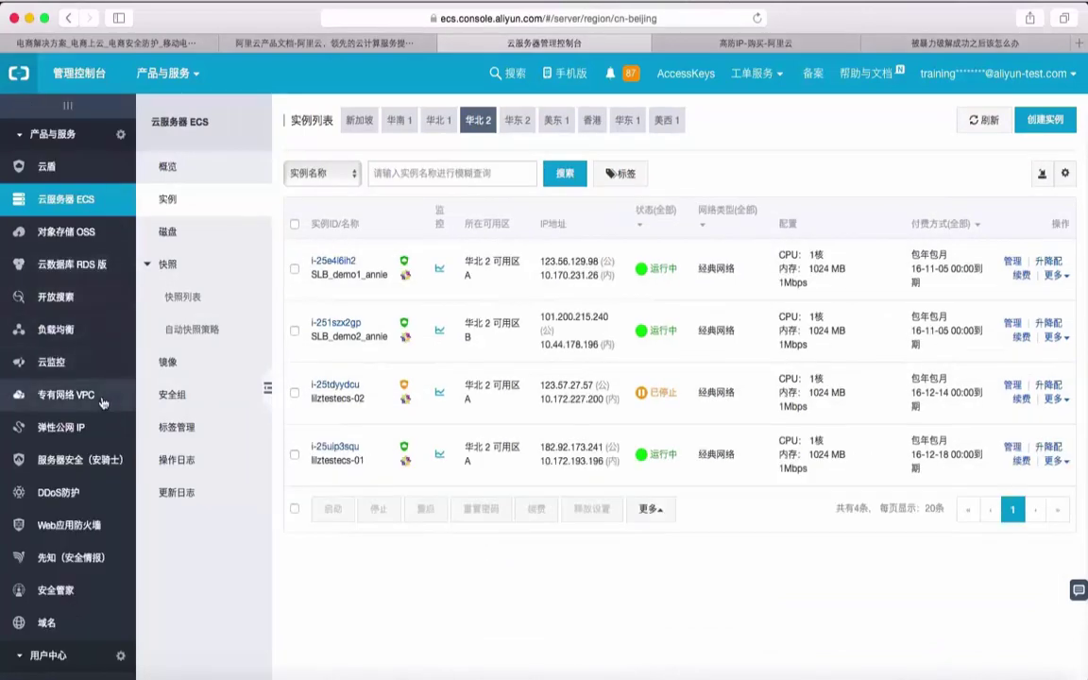
click(68, 525)
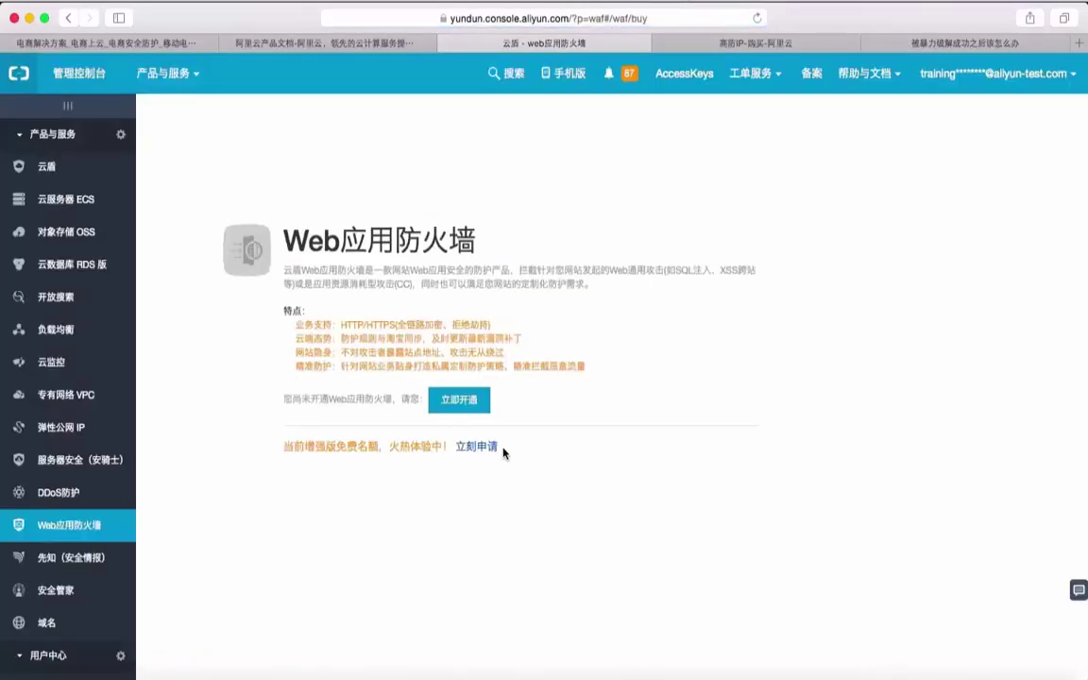
Return to the help documentation's product list, open the Web 应用防火墙 documentation and look through its topics
key(ctrl+shift+Tab)
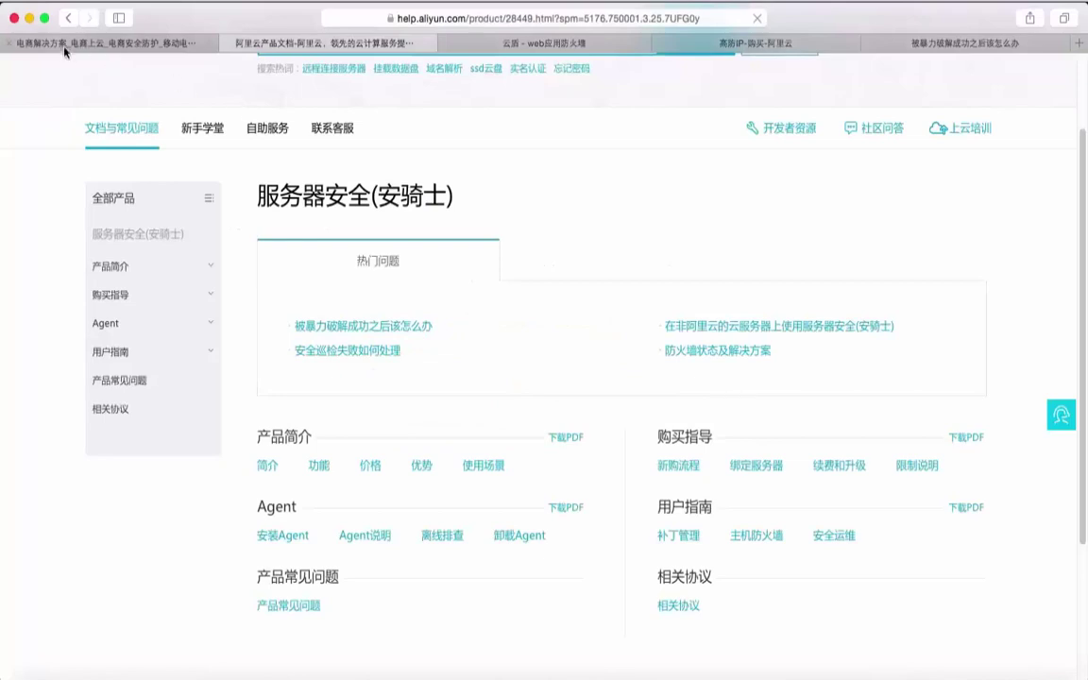
click(68, 19)
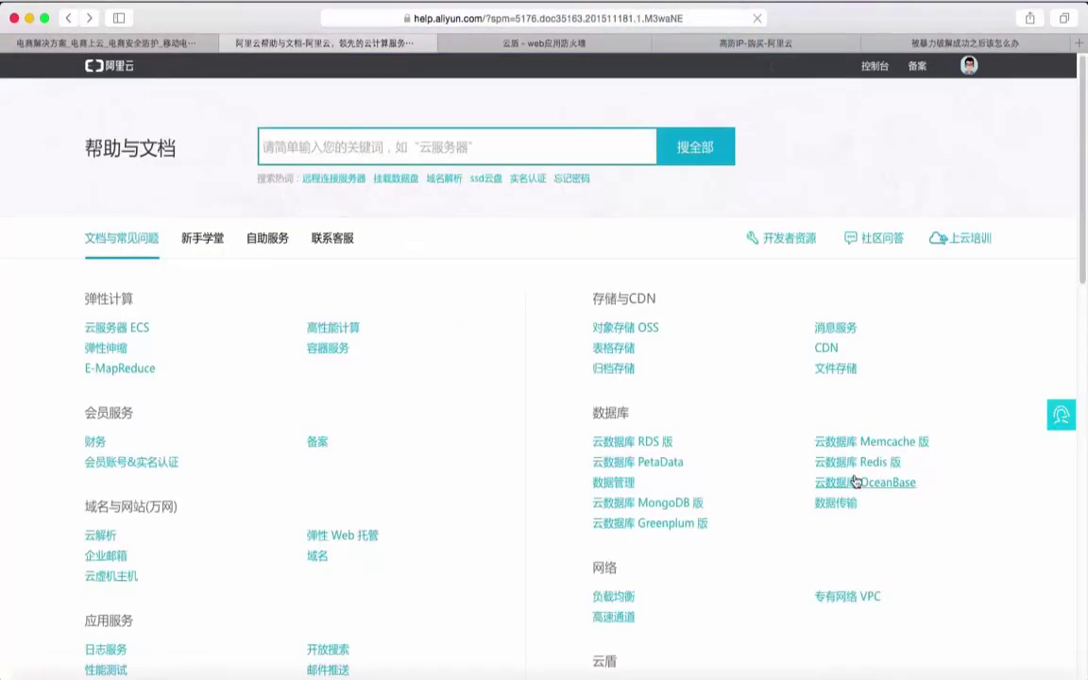
scroll(788, 524, down, 5)
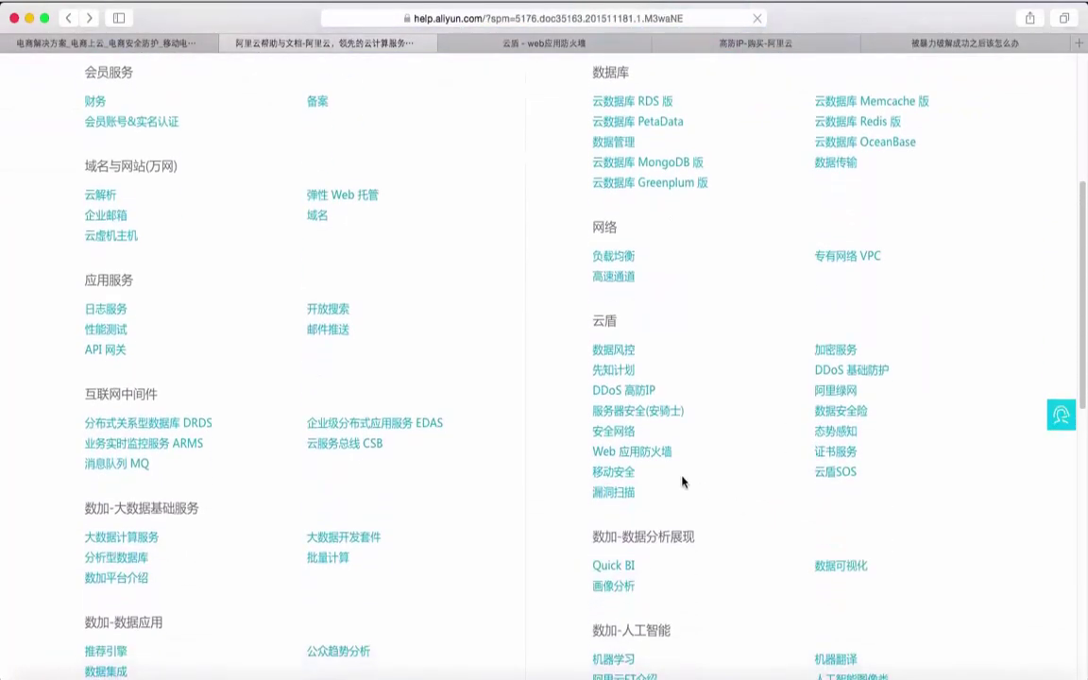
click(634, 451)
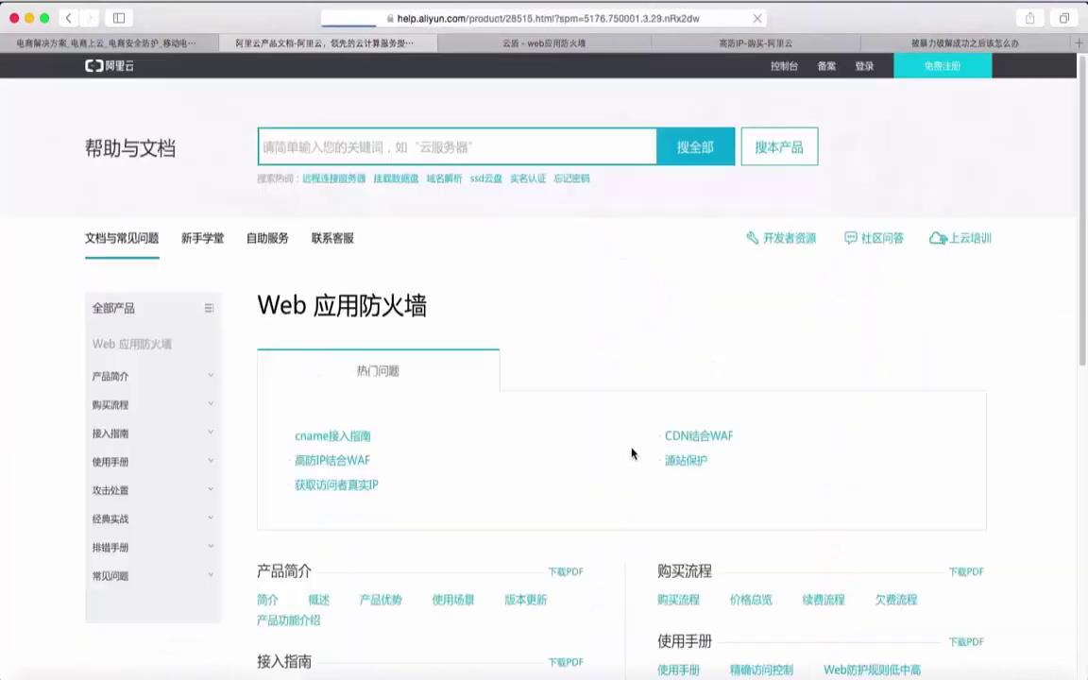
scroll(632, 453, down, 5)
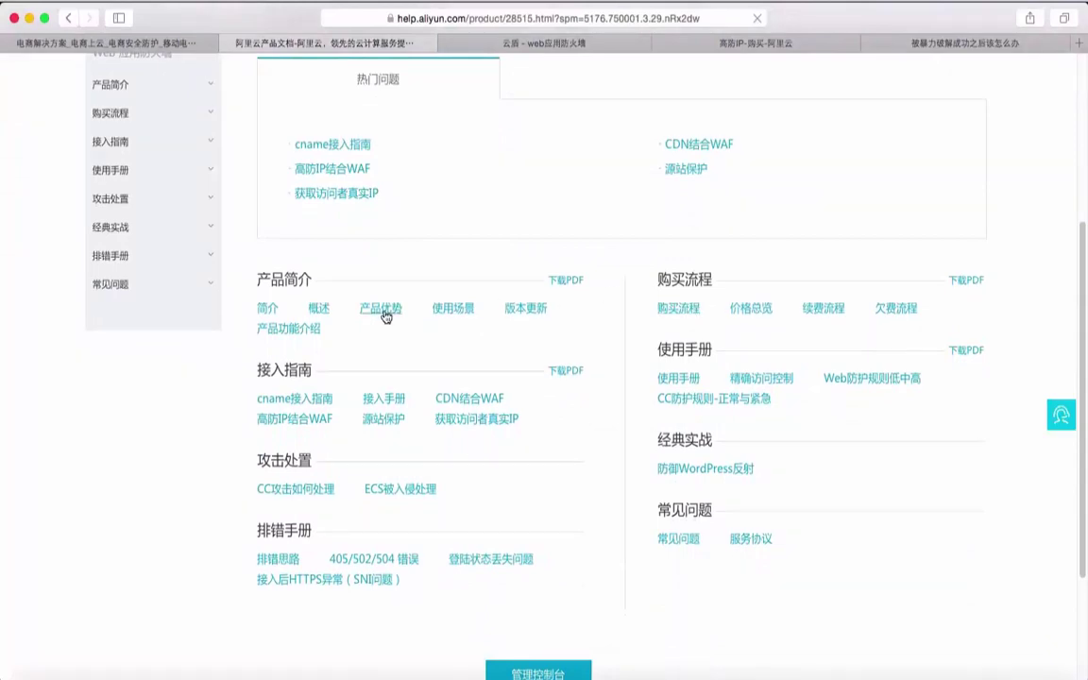
Read the cname接入指南 article from the Web 应用防火墙 hot questions down to 注意事项, and return to its beginning
scroll(428, 234, up, 2)
click(350, 205)
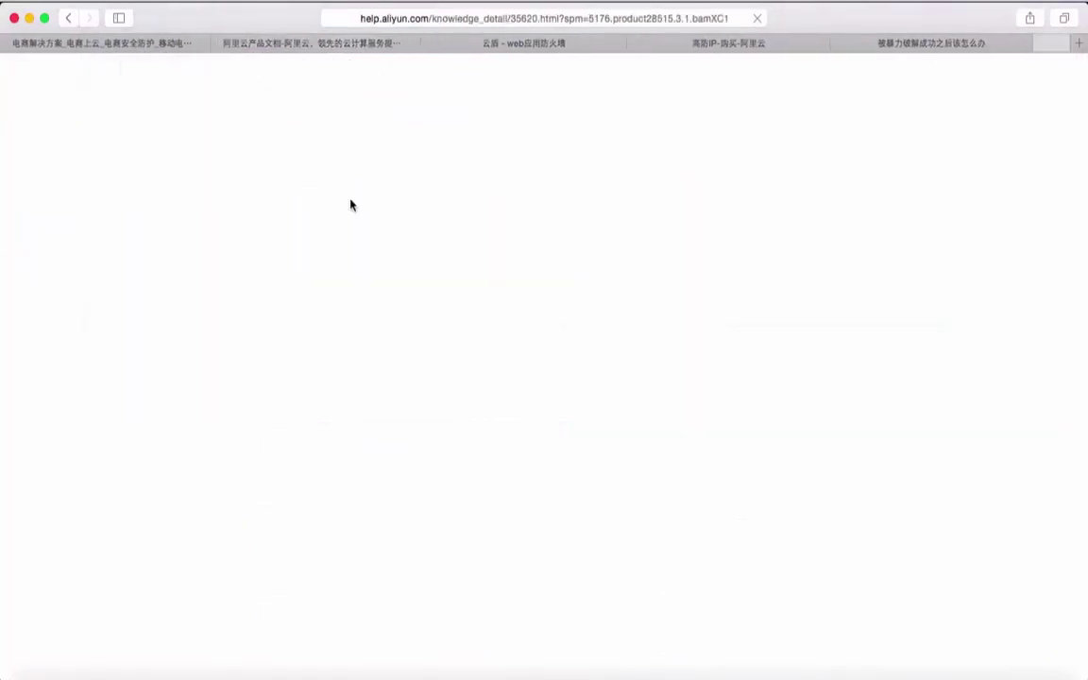
scroll(593, 415, down, 4)
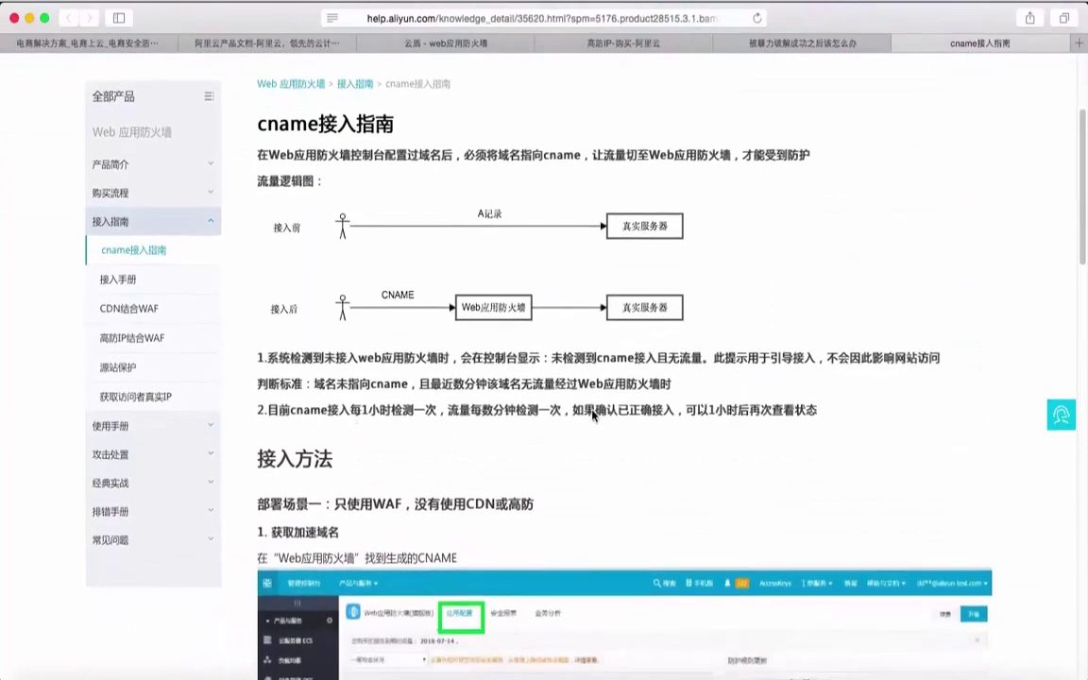
scroll(593, 415, down, 15)
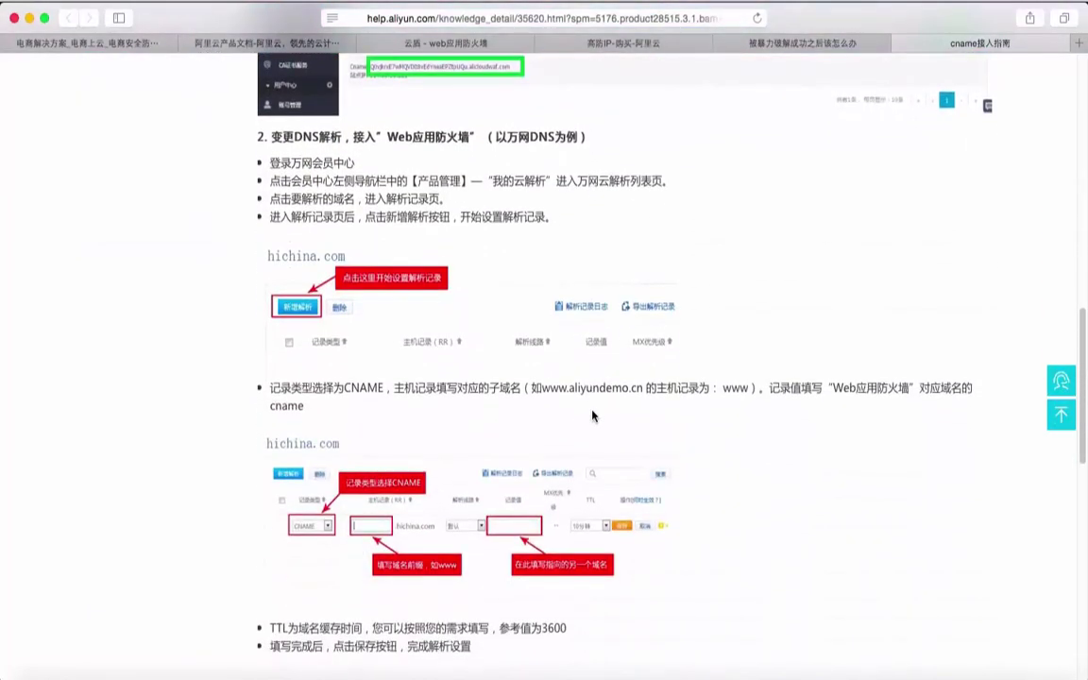
scroll(593, 416, down, 18)
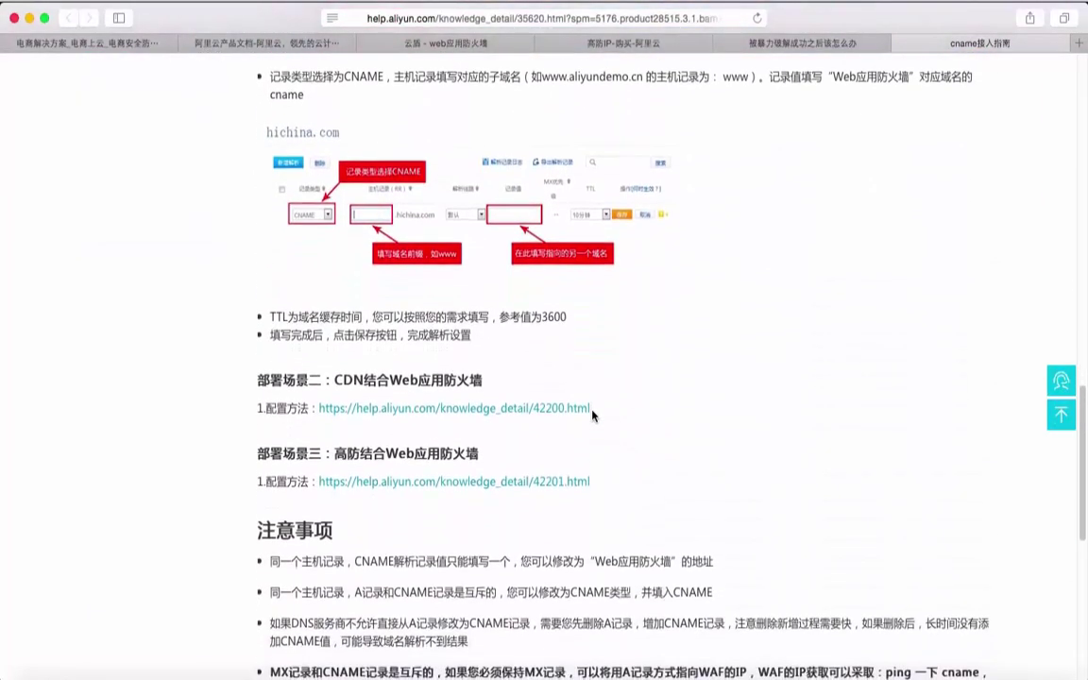
scroll(593, 416, up, 15)
scroll(593, 415, up, 20)
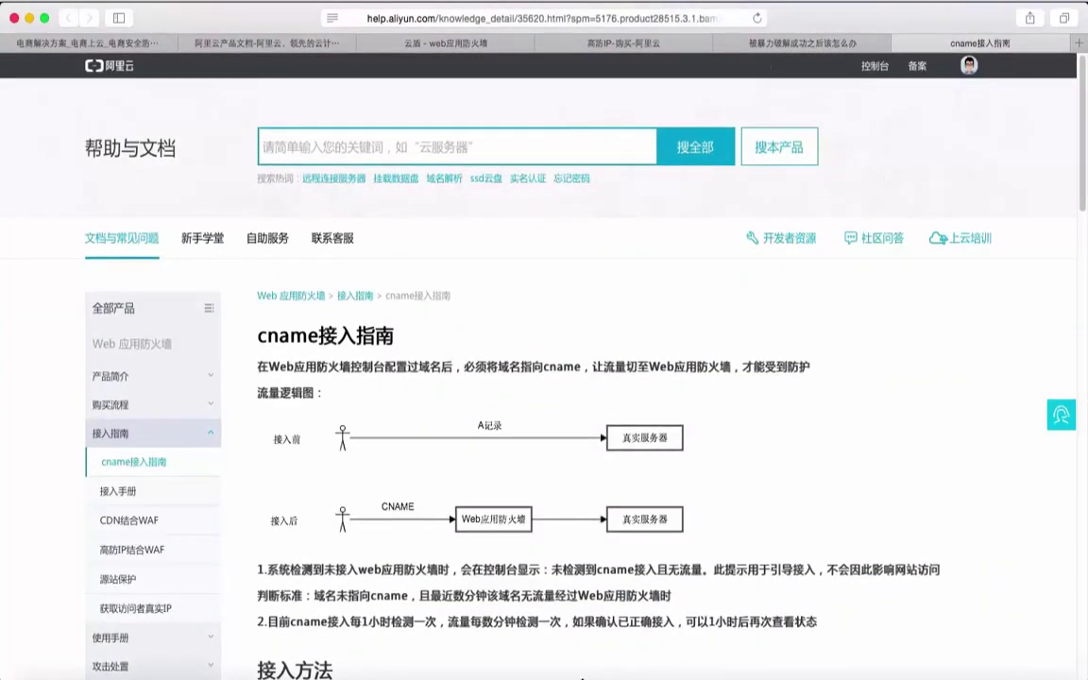
Switch to the PowerPoint file Maizi-阿里云-基础安全.pptx, start the slide show at 云安全功能操作演示, and advance to the closing slide
click(564, 667)
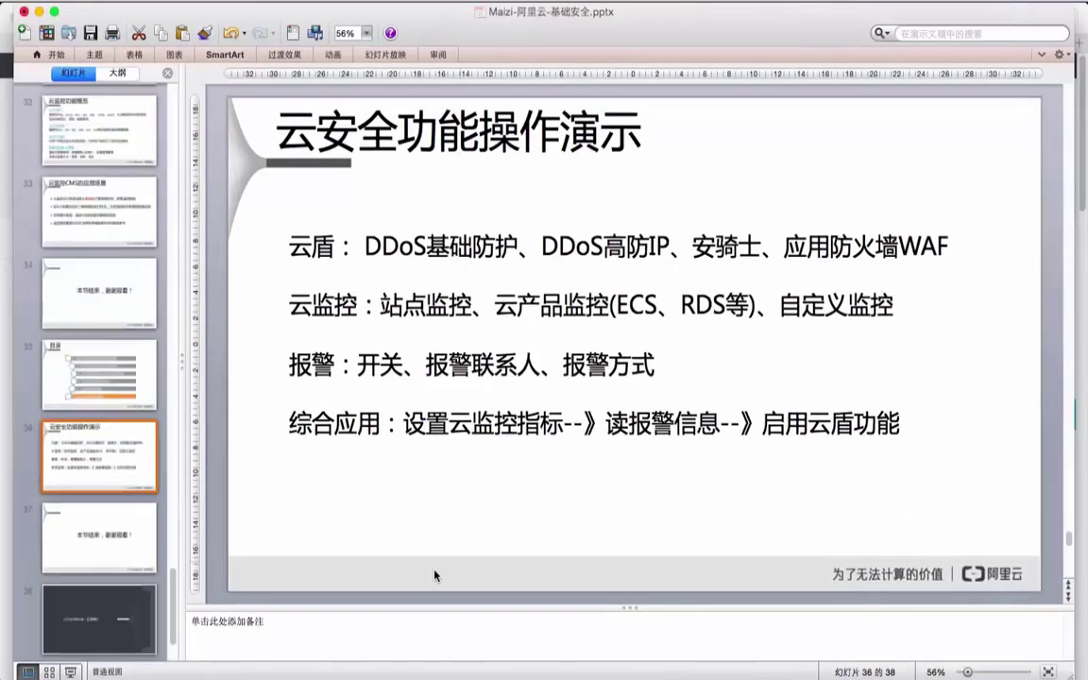
click(71, 671)
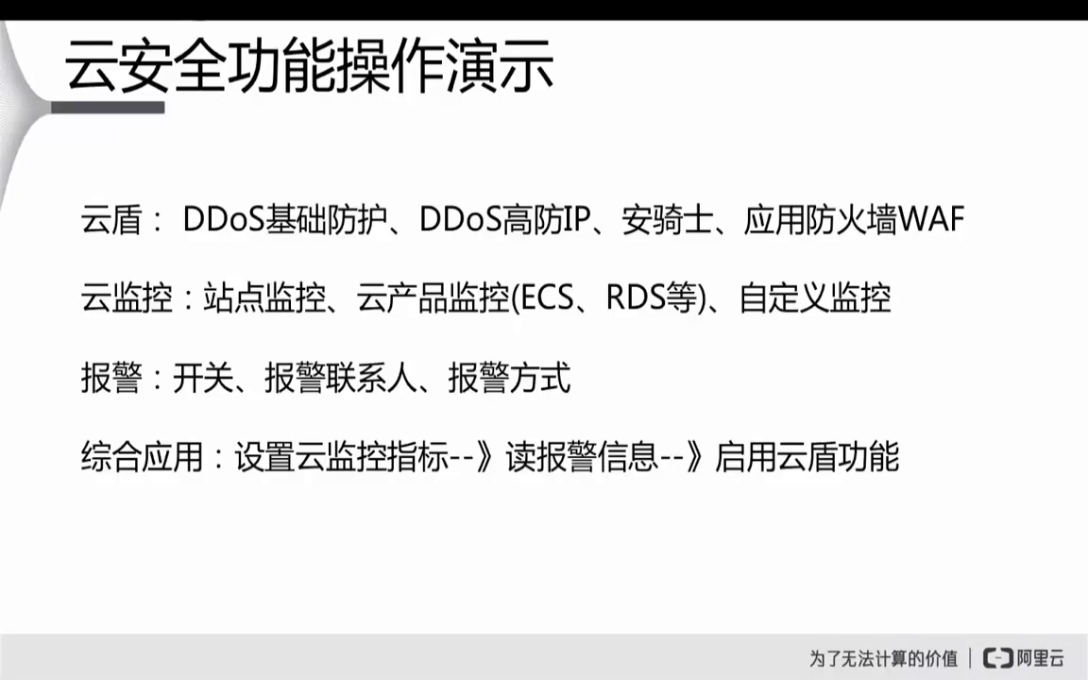
click(73, 675)
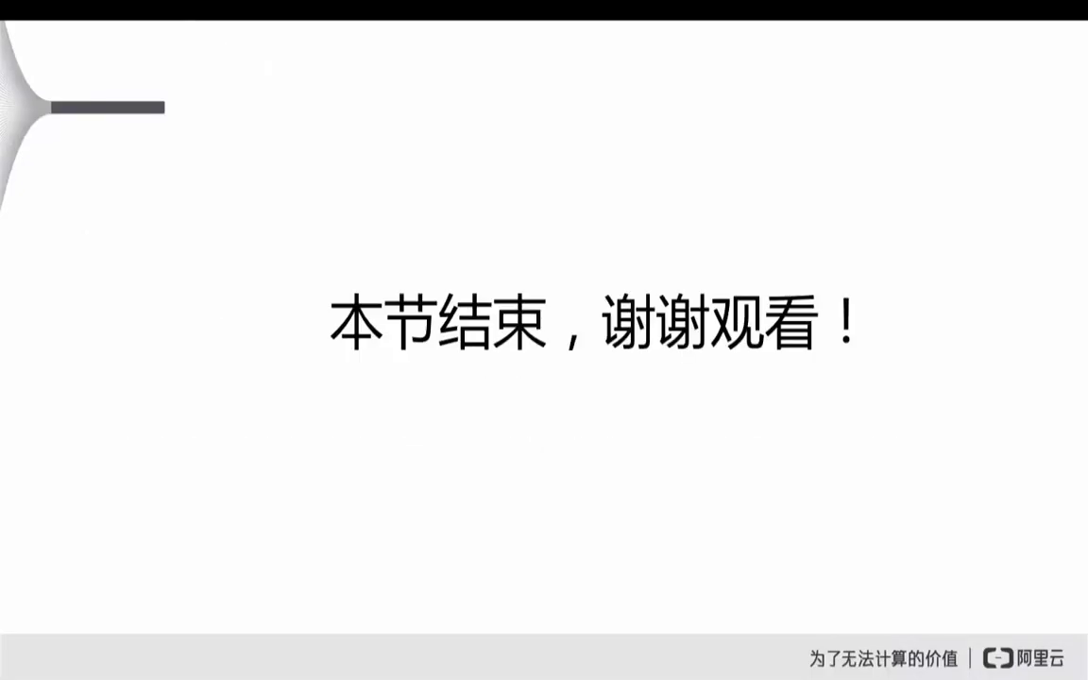